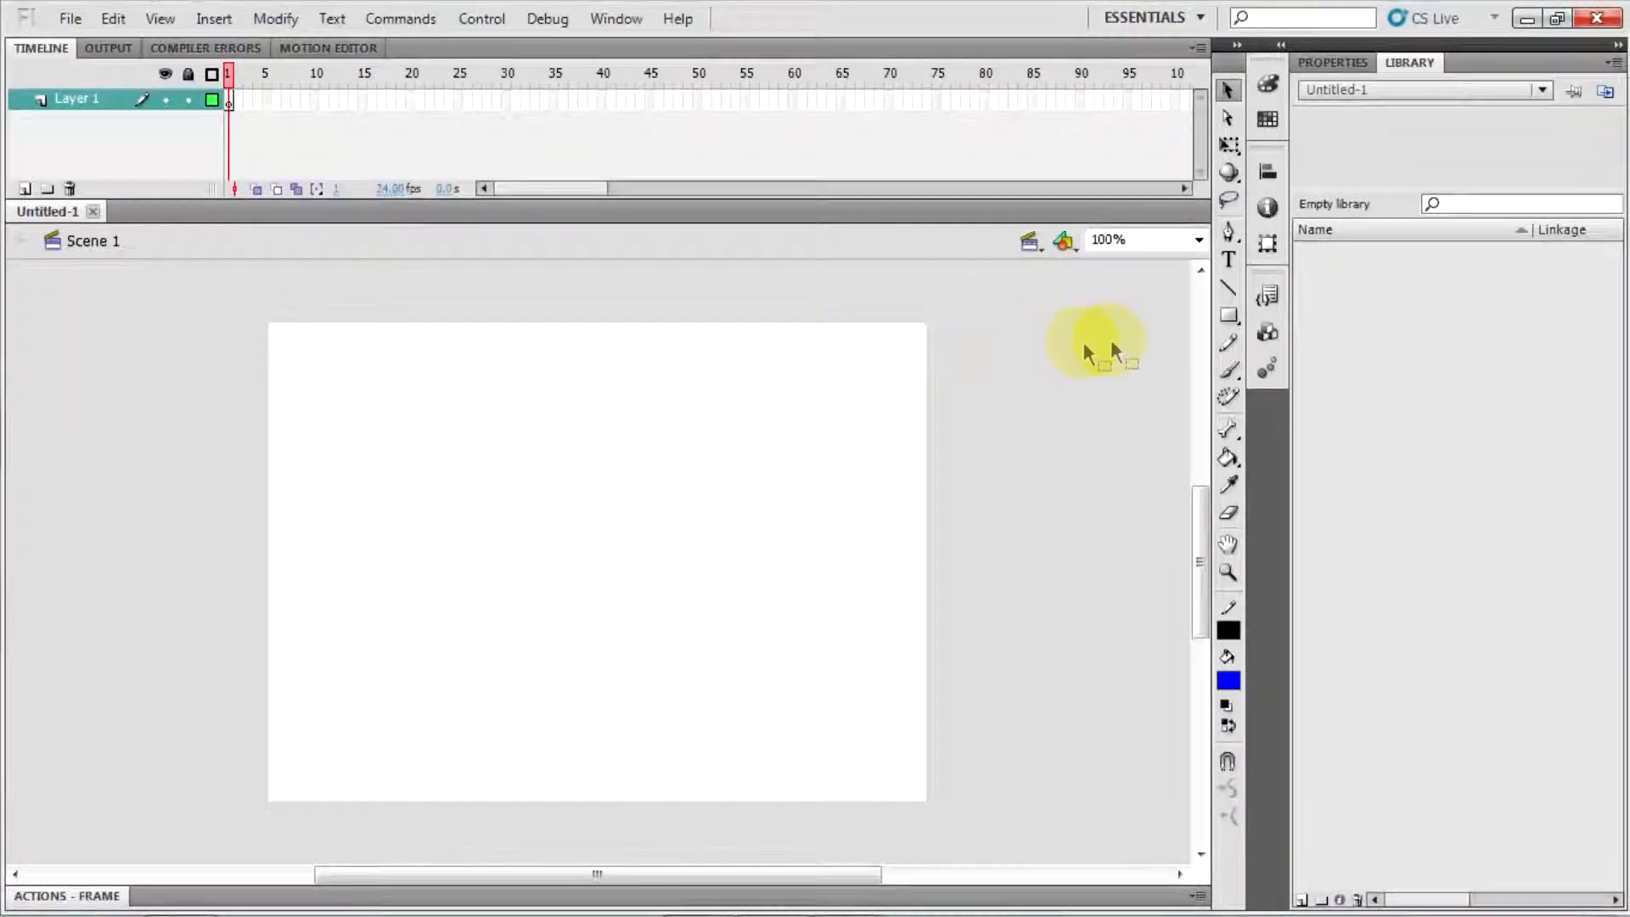
Draw a tall, narrow blue rectangle right of the stage's centre, and shift it slightly up and to the right with Free Transform
left_click(1229, 315)
left_click_drag(694, 423, 727, 613)
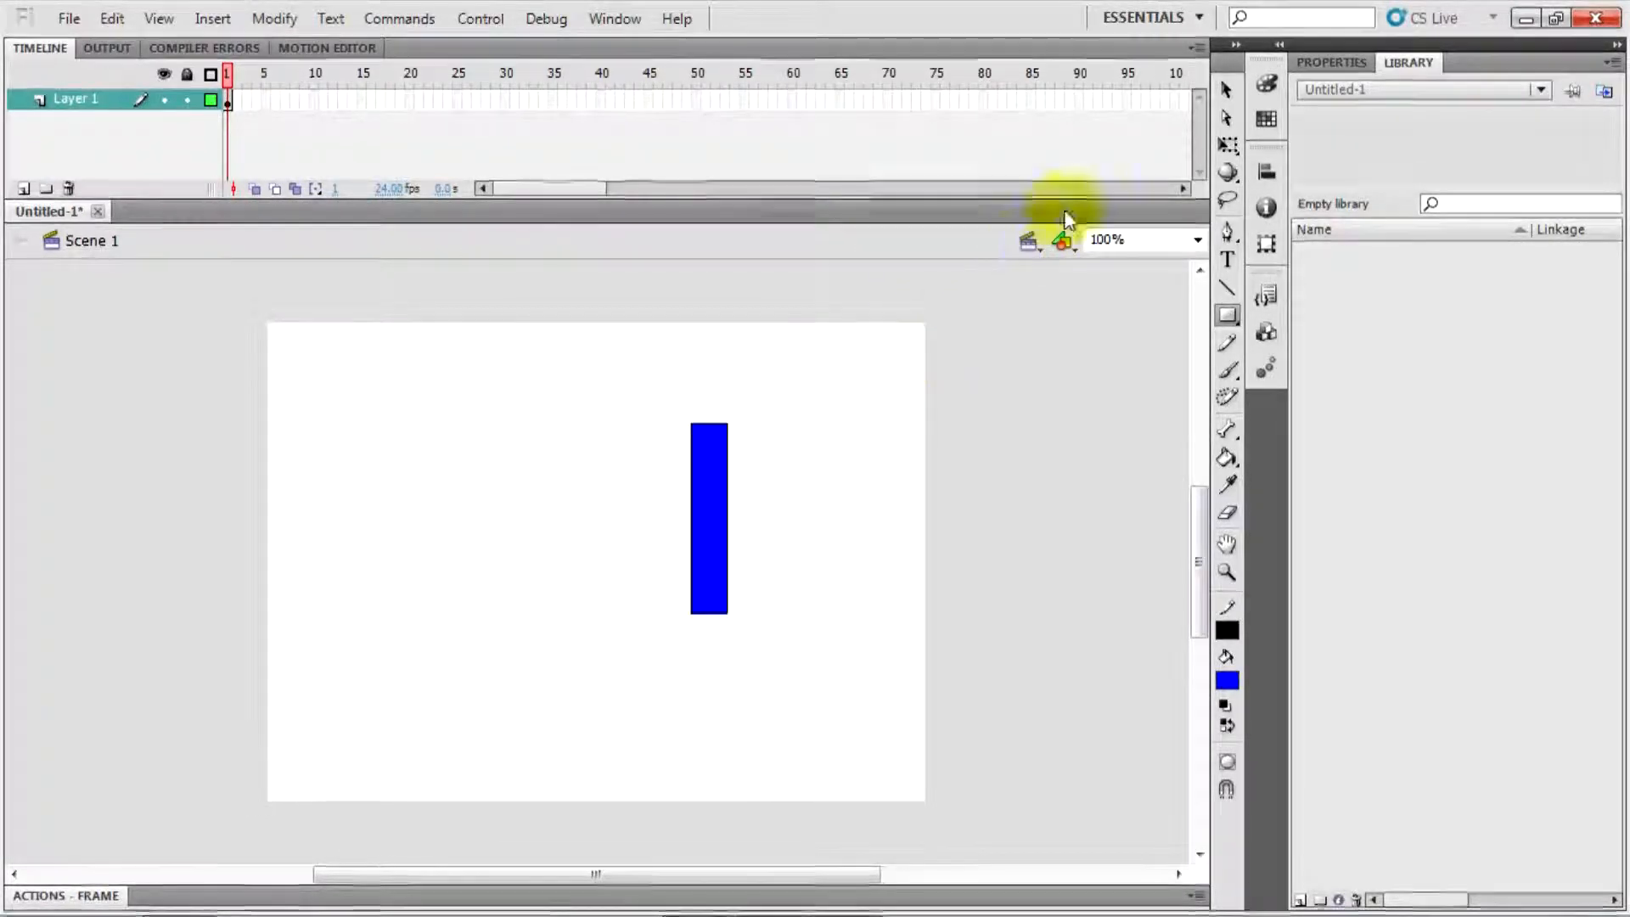
left_click(1222, 148)
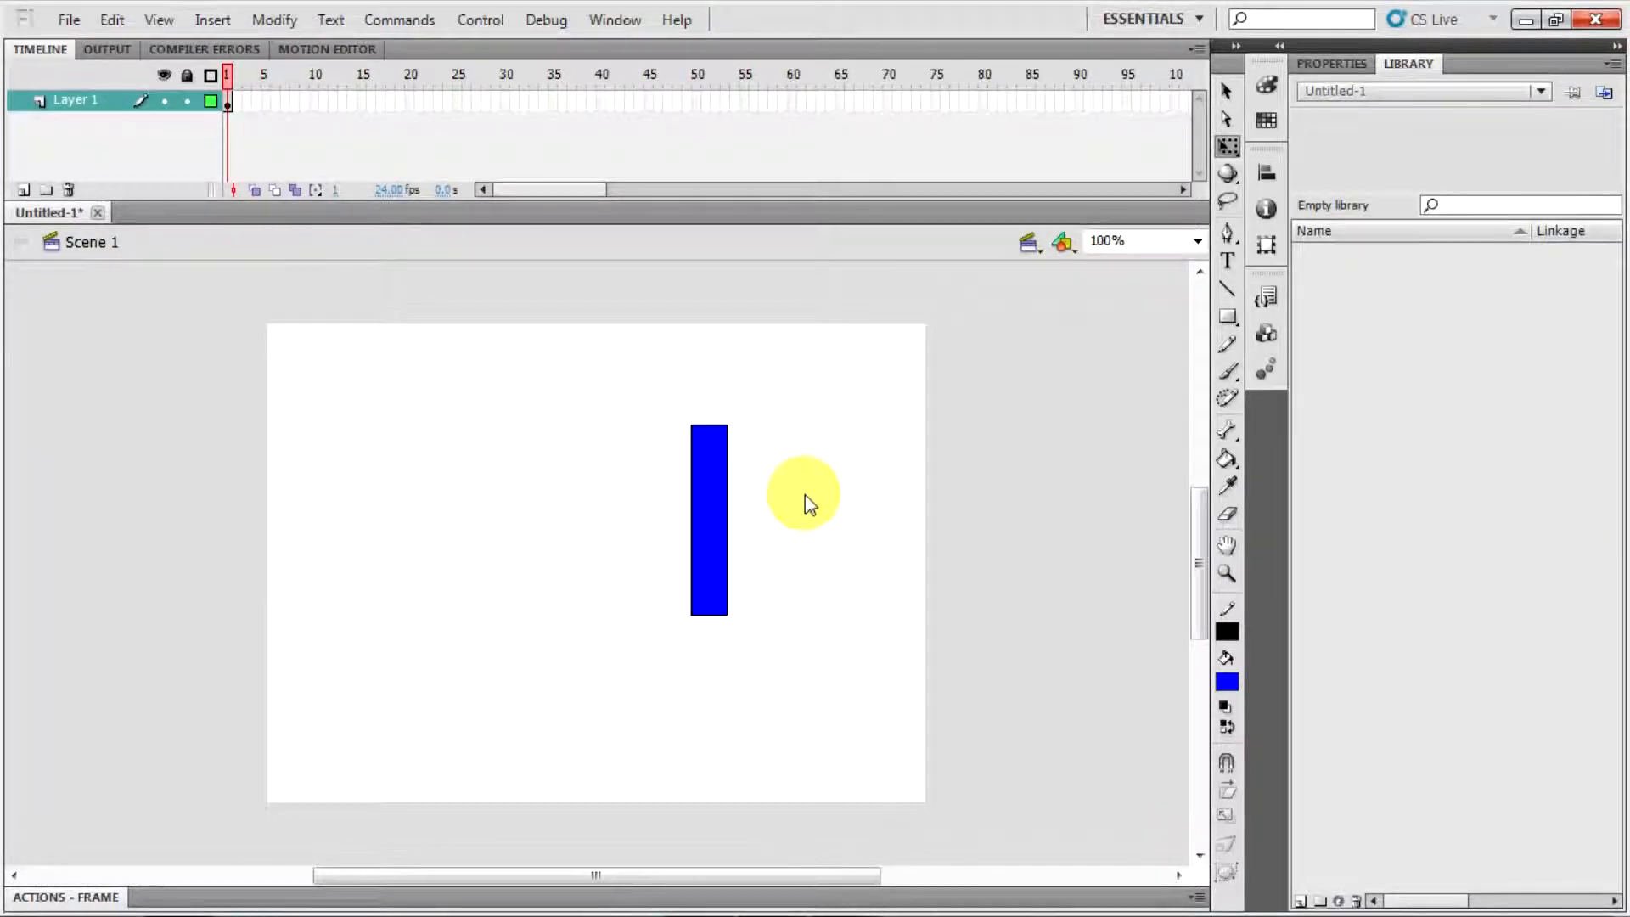
left_click_drag(862, 381, 633, 705)
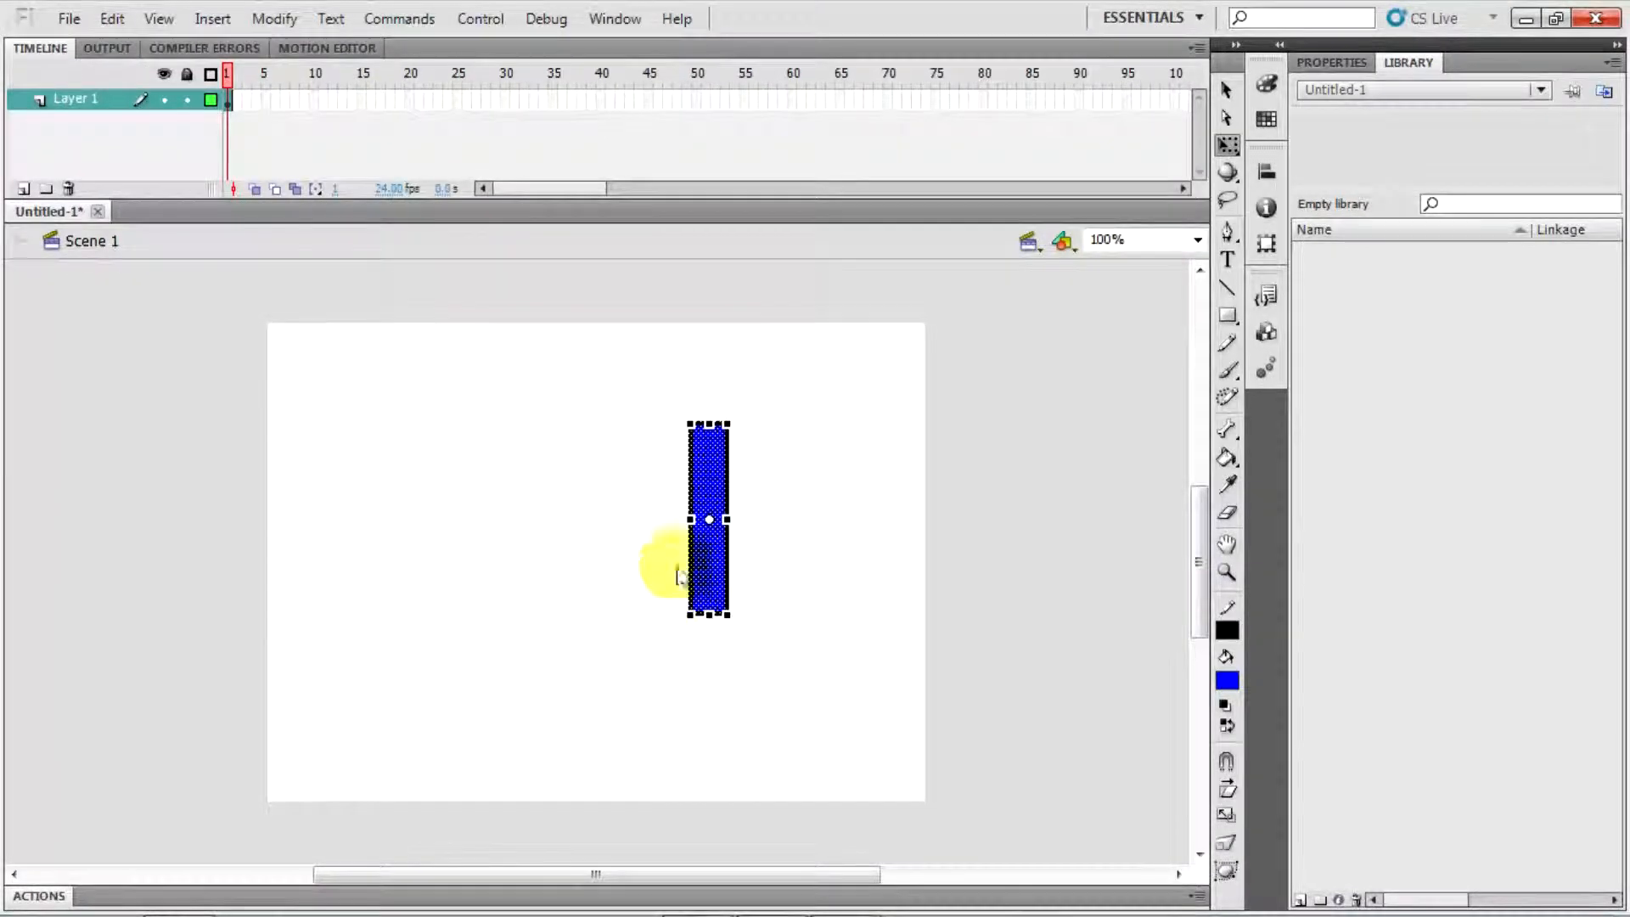
left_click_drag(711, 461, 753, 447)
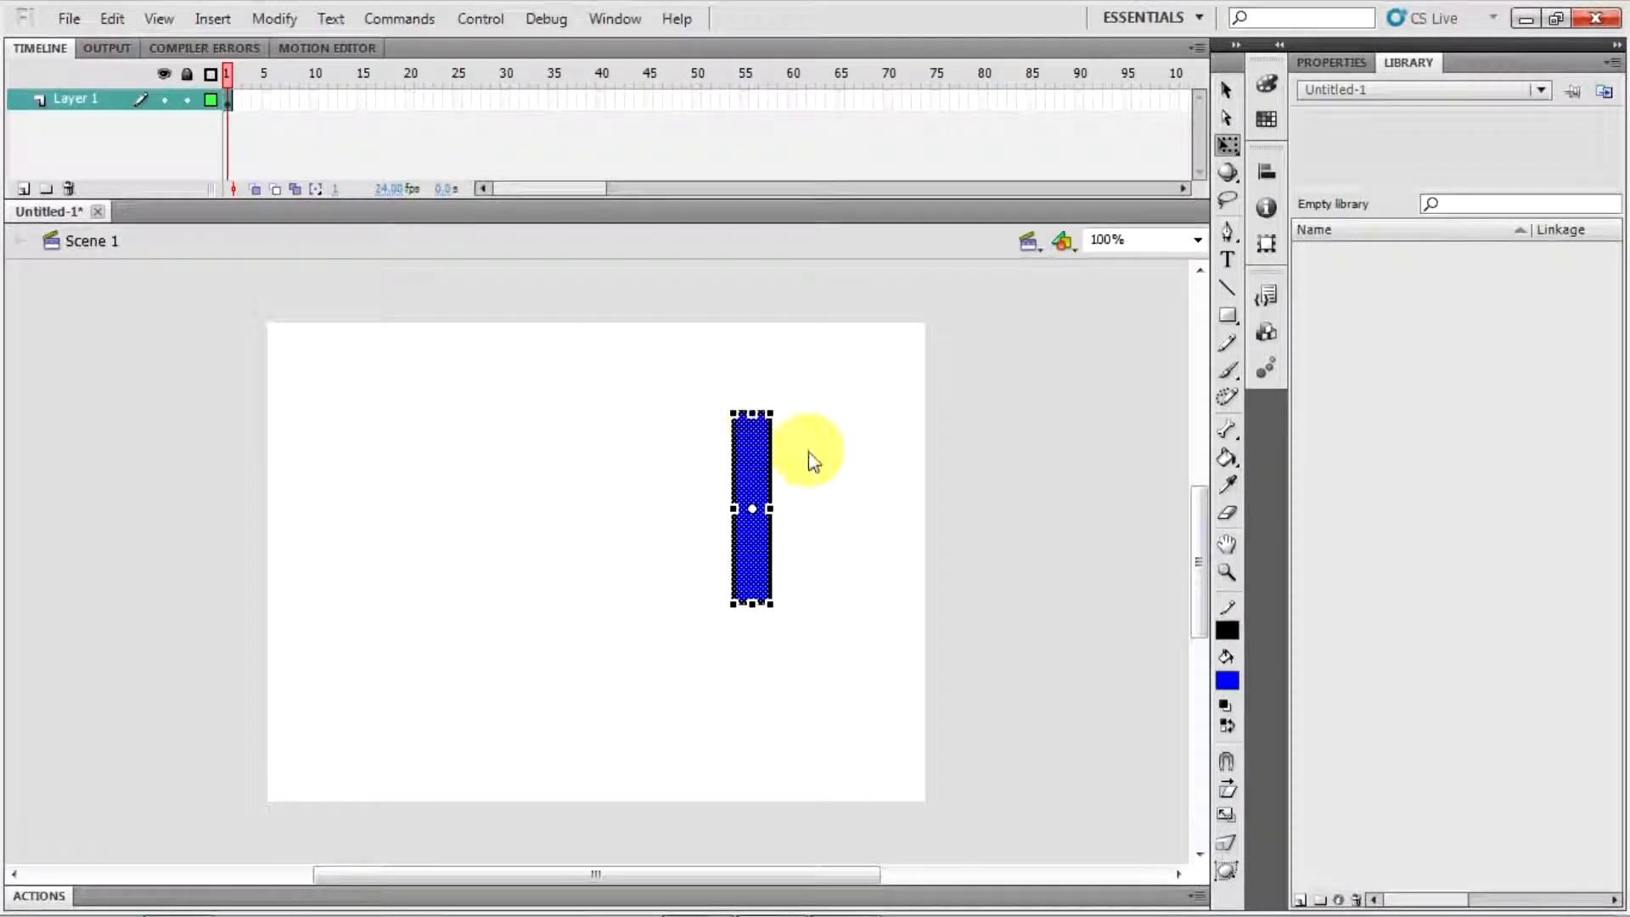
left_click(809, 452)
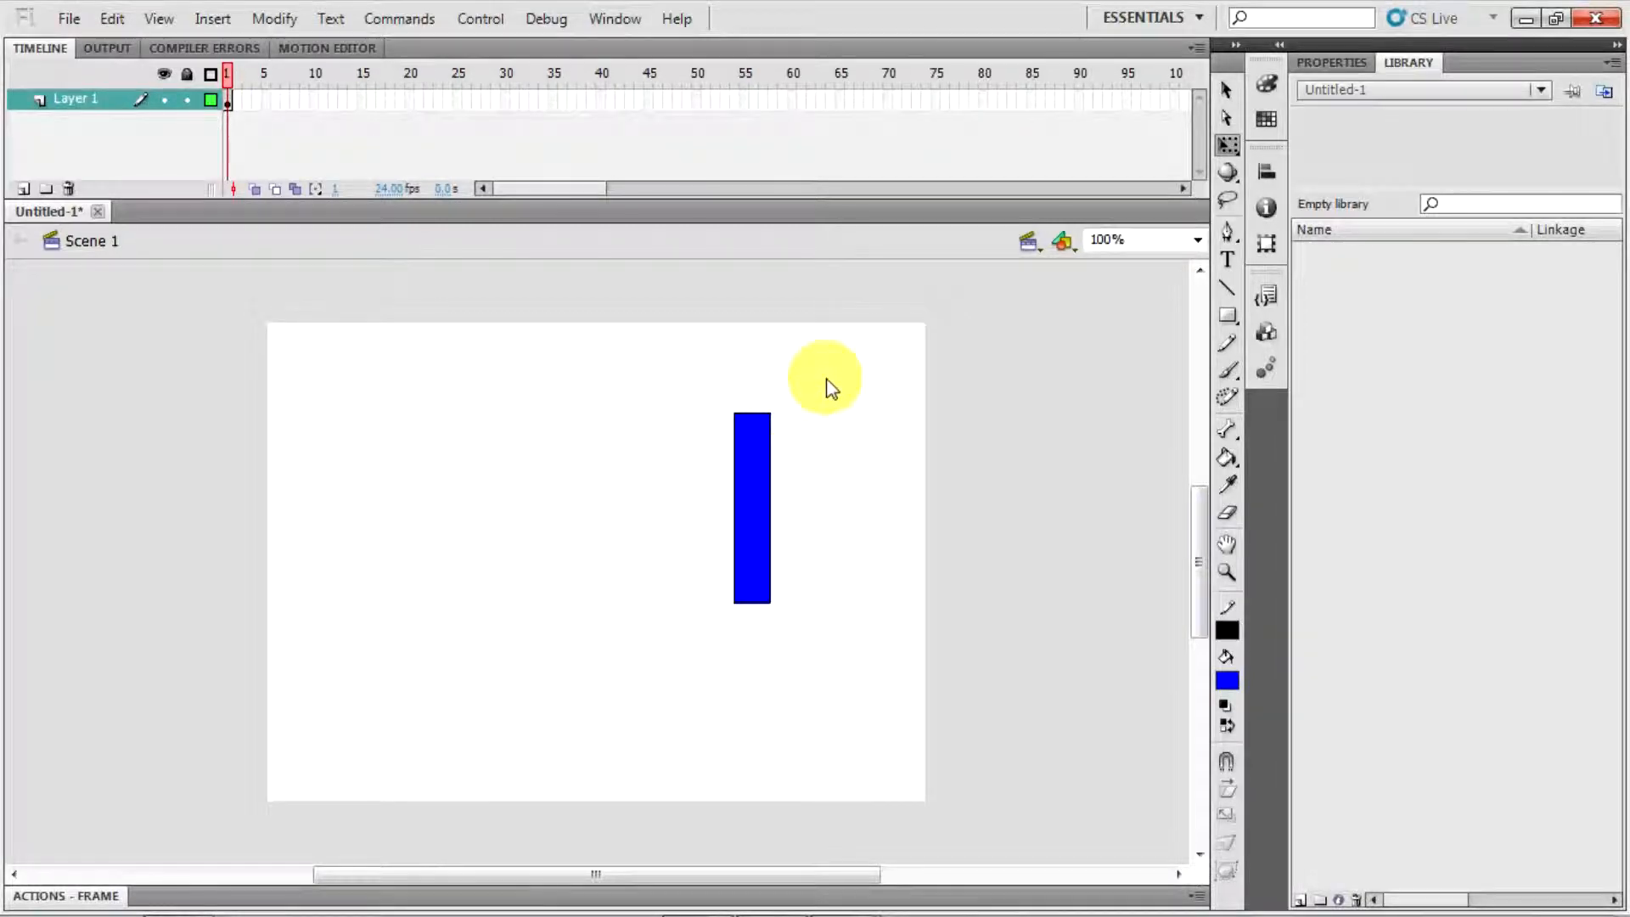
Stretch the selected rectangle slightly wider and taller from its edges and corners using Free Transform
left_click_drag(827, 378, 707, 676)
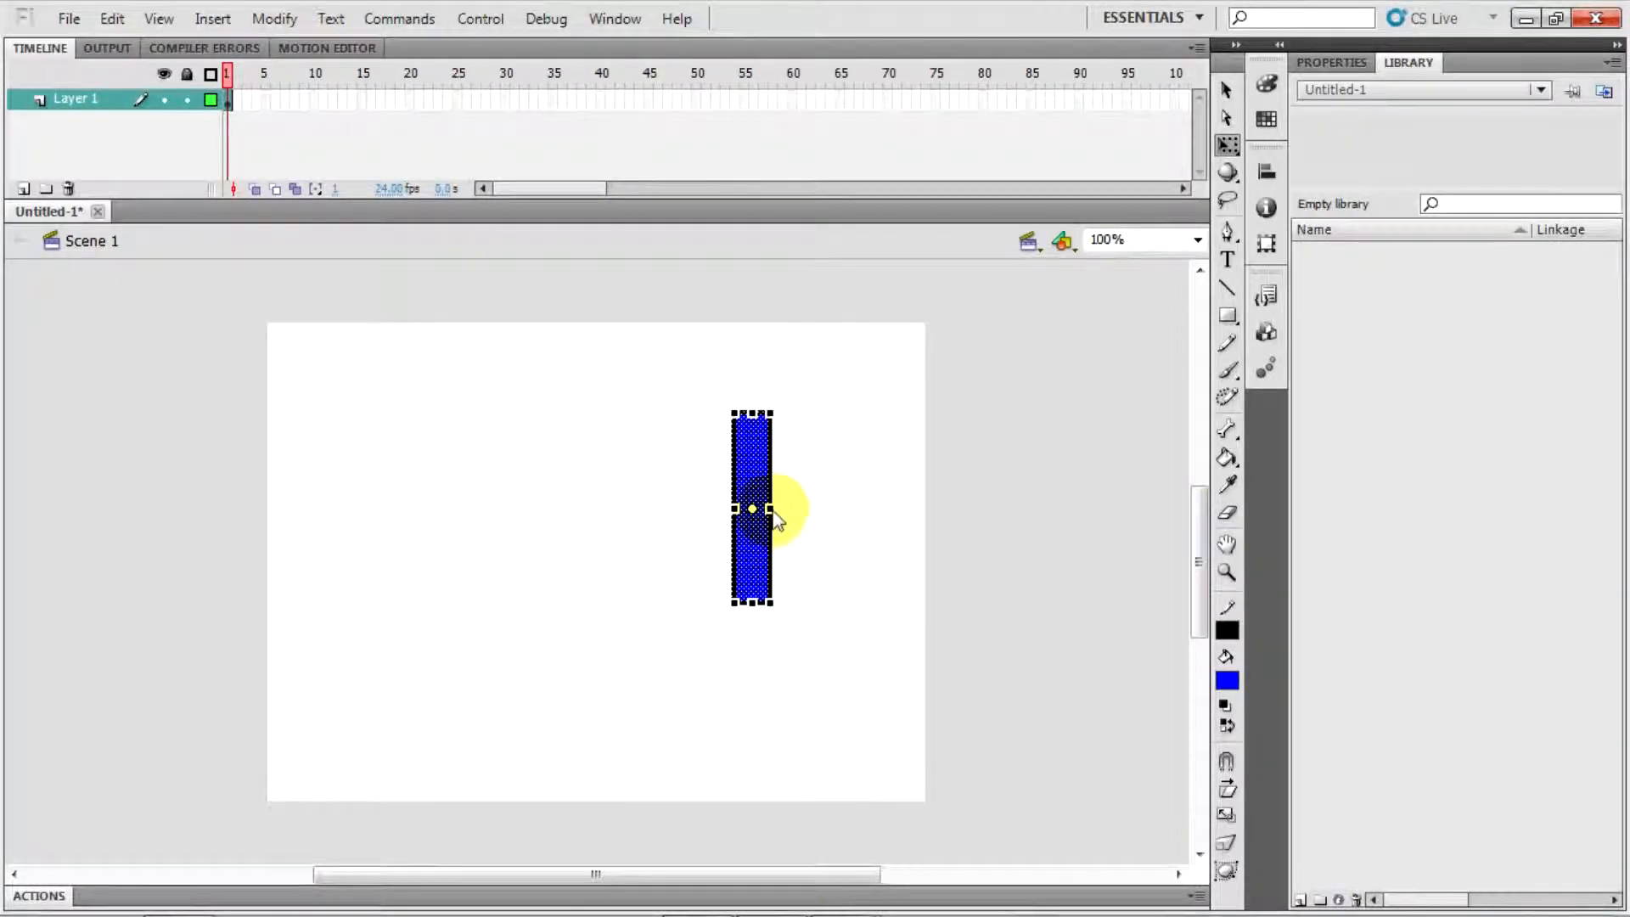
left_click_drag(773, 513, 730, 506)
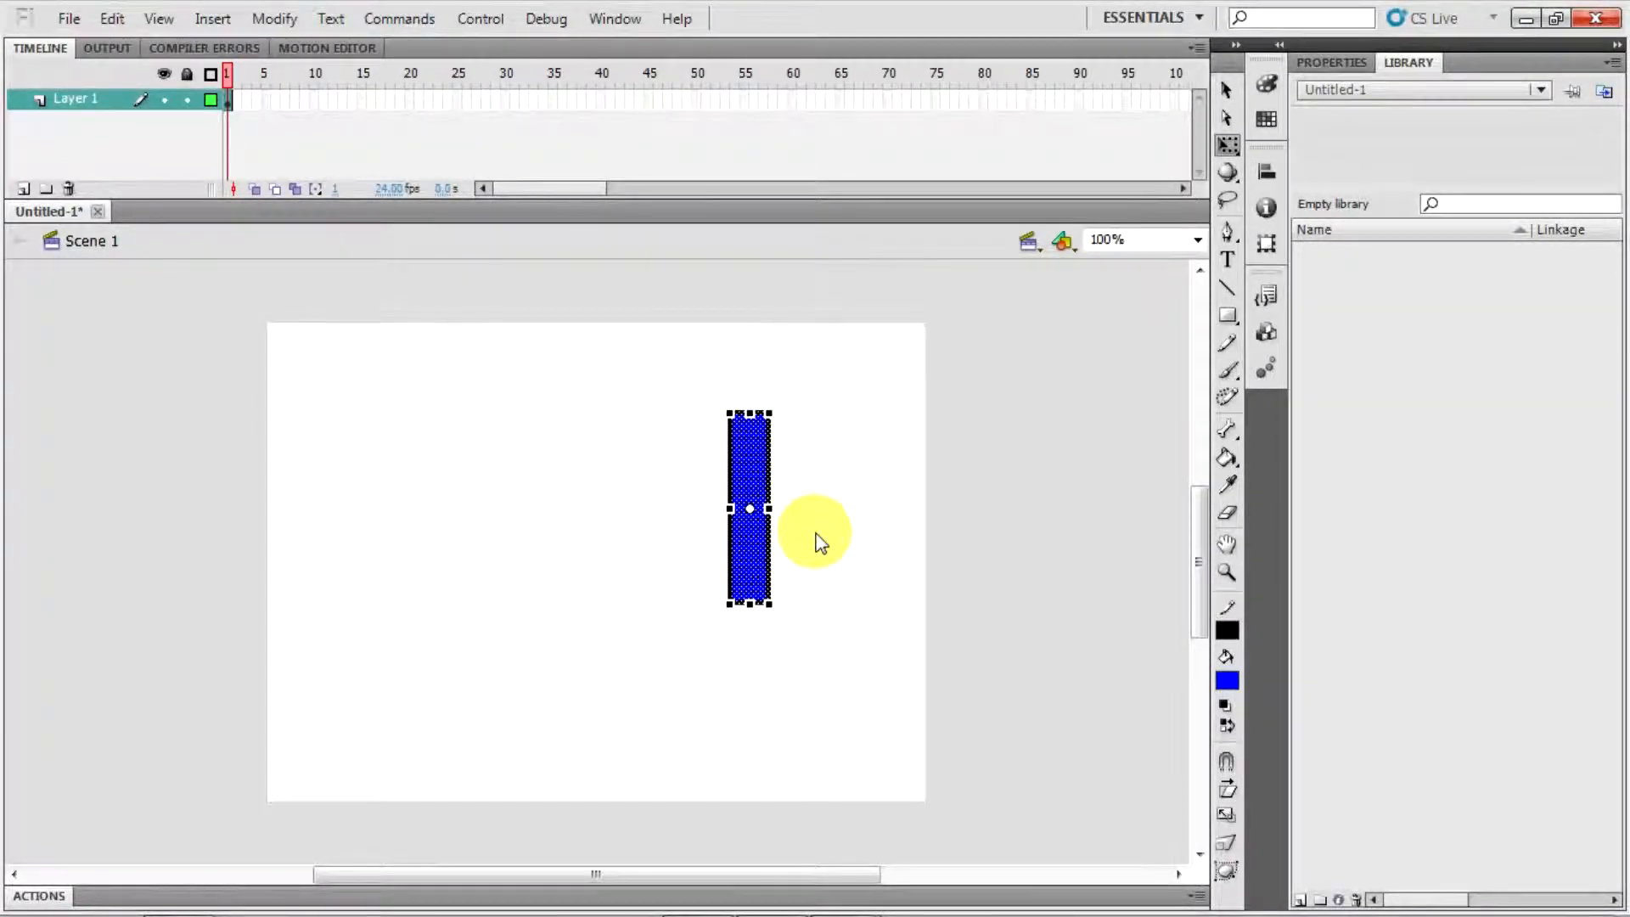
mouse_move(748, 413)
left_mouse_down()
mouse_move(741, 378)
mouse_move(744, 420)
mouse_move(740, 397)
left_mouse_up()
mouse_move(749, 604)
left_mouse_down()
mouse_move(750, 695)
mouse_move(761, 594)
left_mouse_up()
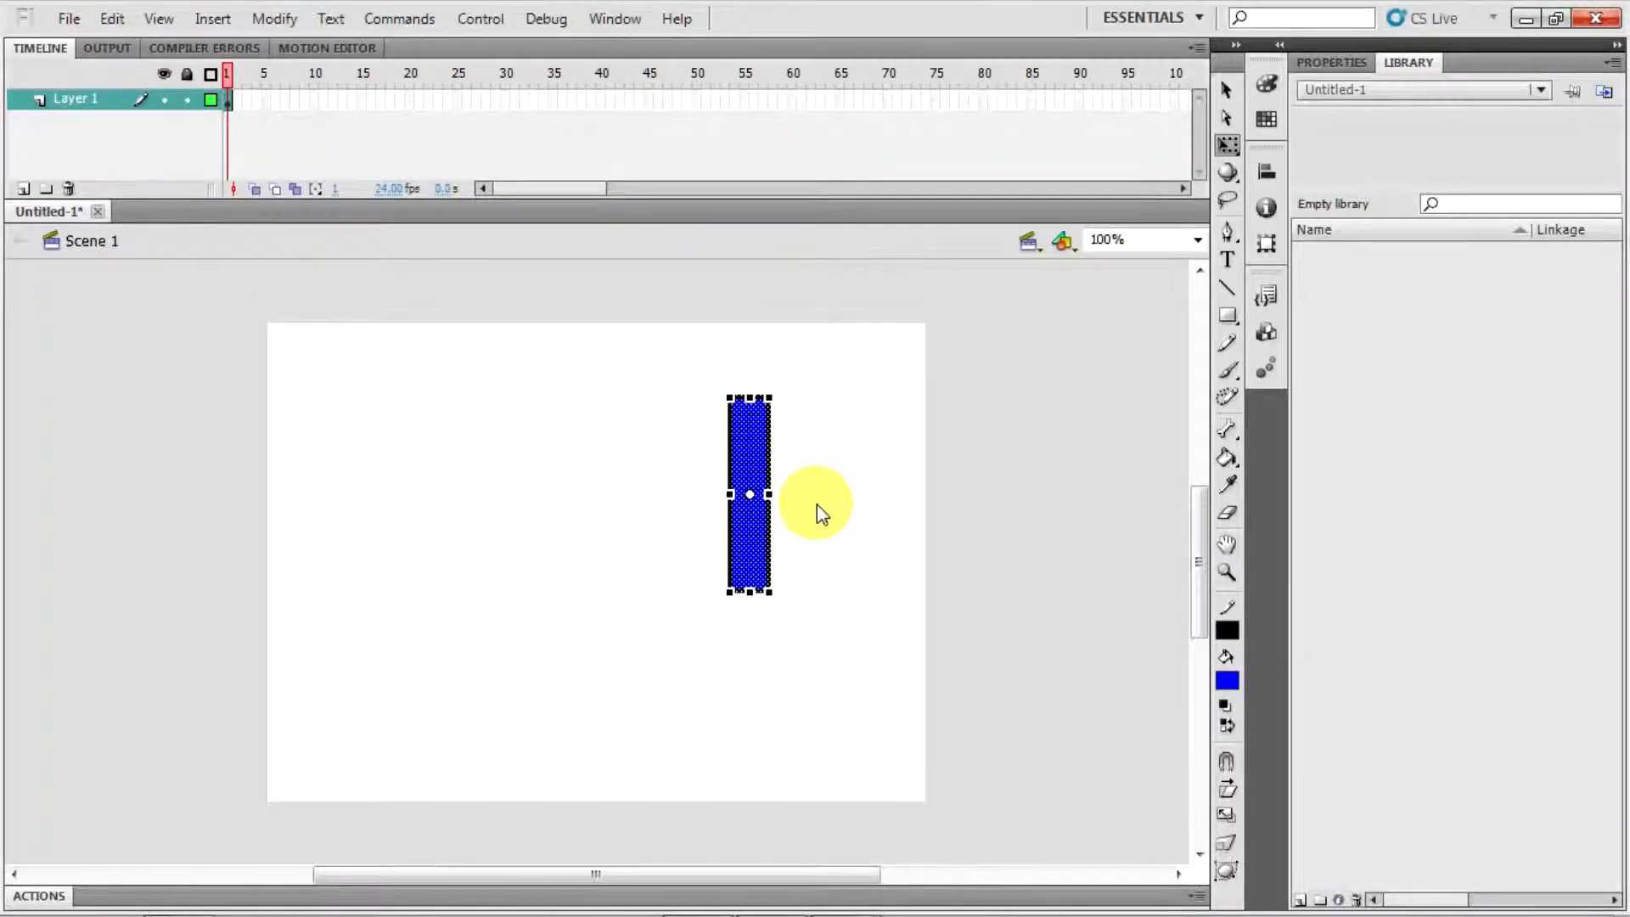
mouse_move(770, 401)
left_mouse_down()
mouse_move(830, 330)
mouse_move(786, 402)
left_mouse_up()
left_click_drag(786, 591, 732, 603)
mouse_move(729, 402)
left_mouse_down()
mouse_move(681, 343)
mouse_move(699, 396)
mouse_move(730, 384)
left_mouse_up()
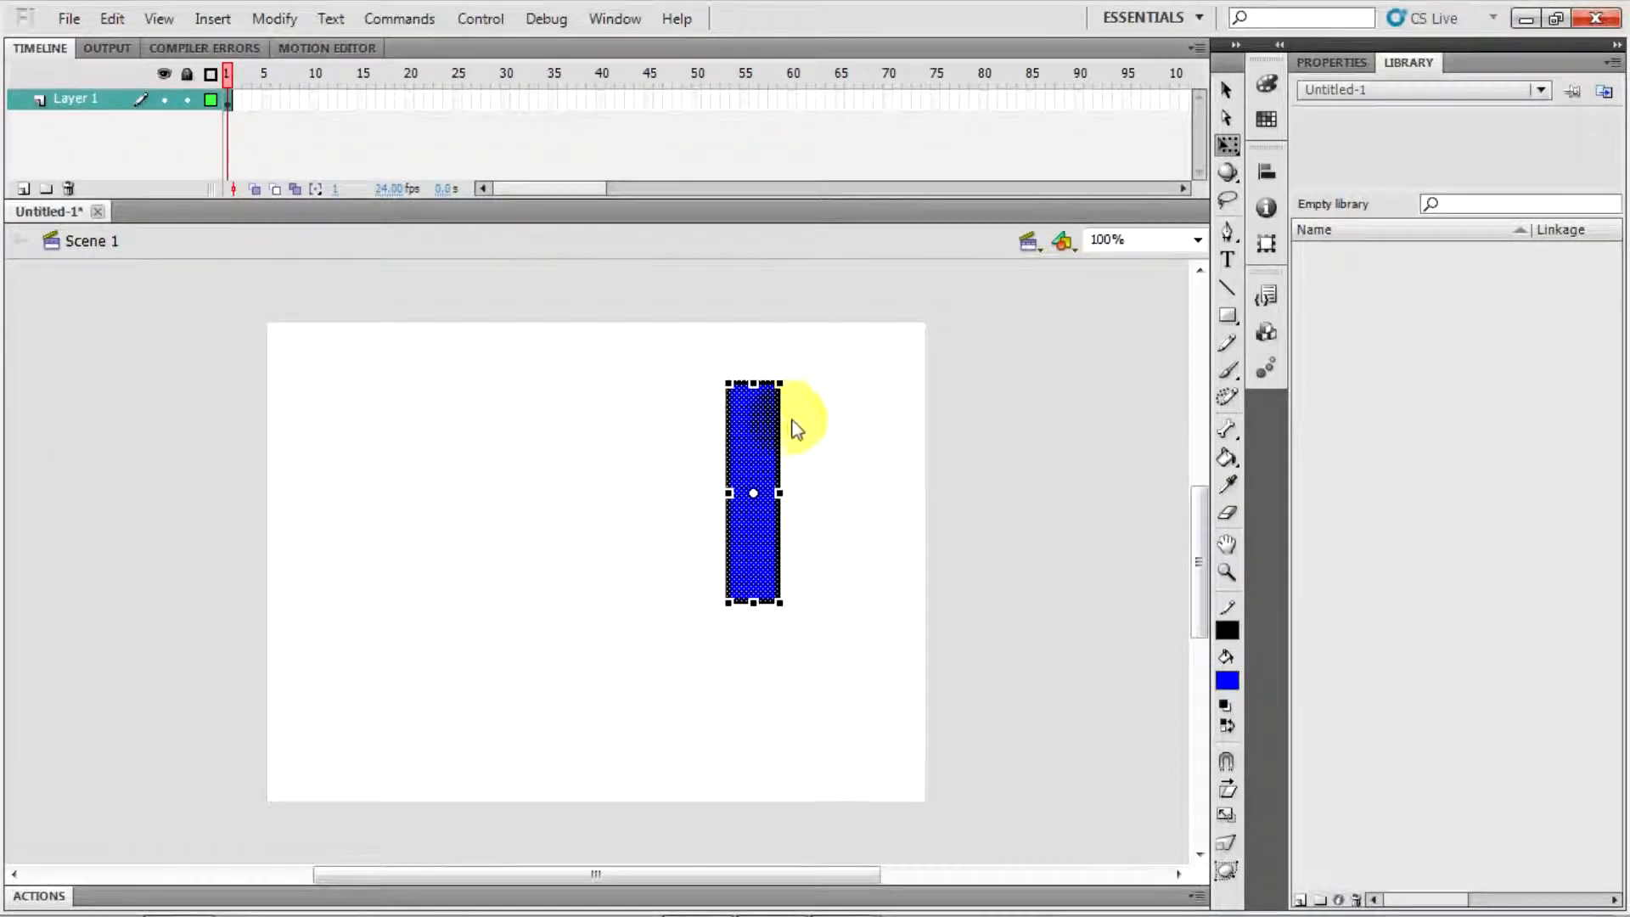
Skew the rectangle slightly along its right side and its lower edge
mouse_move(782, 439)
left_mouse_down()
mouse_move(783, 493)
mouse_move(785, 411)
mouse_move(785, 430)
left_mouse_up()
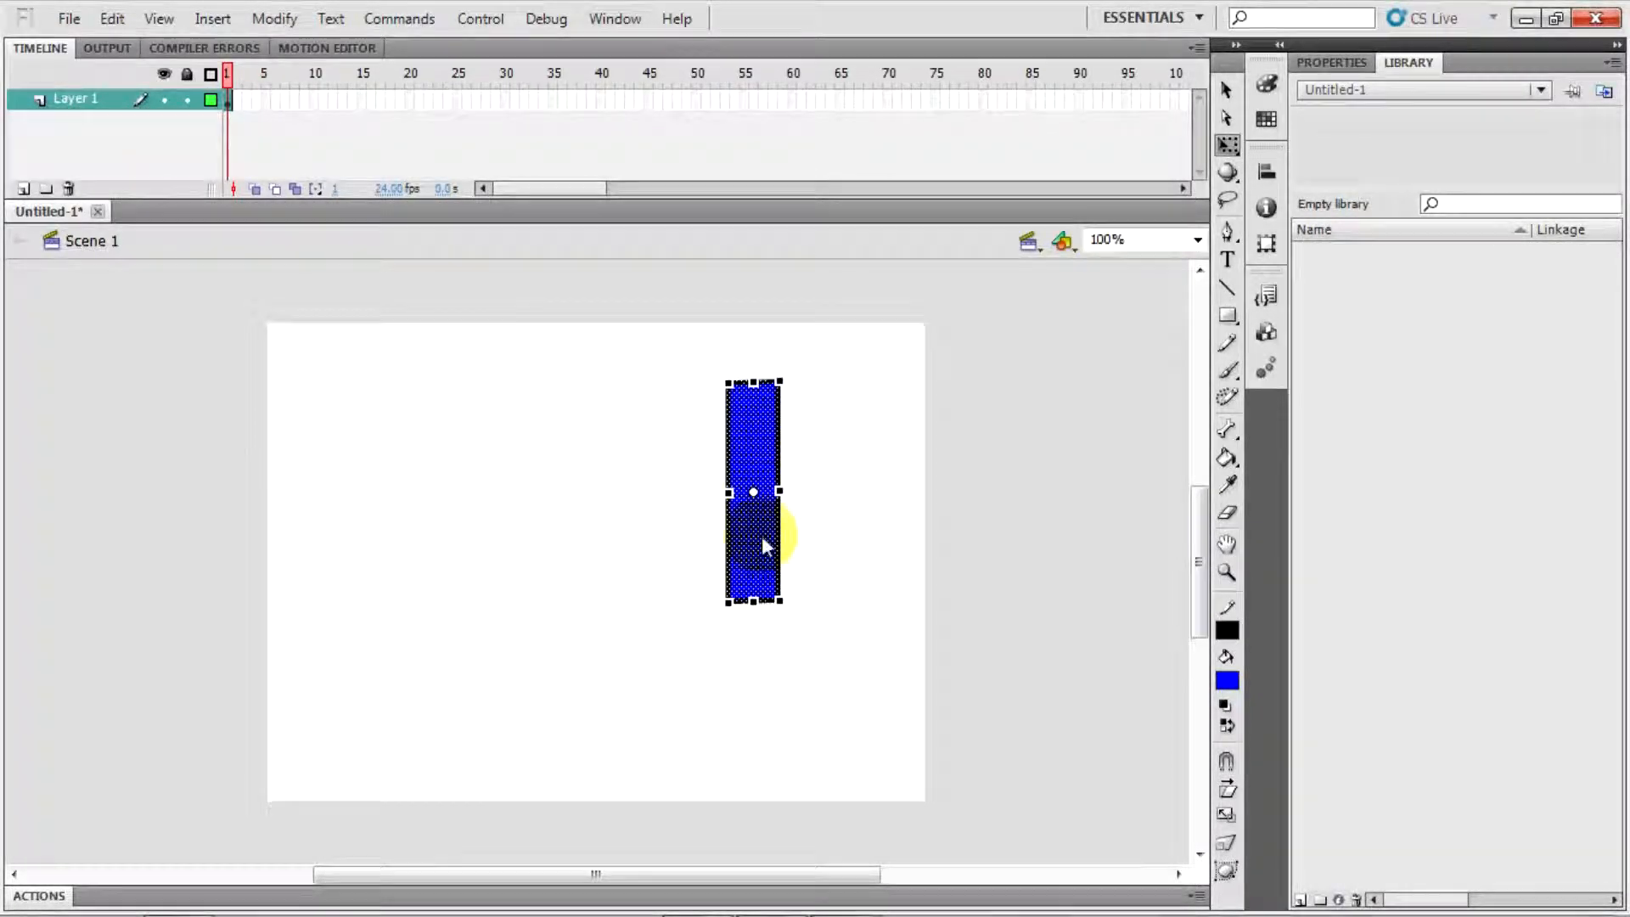
mouse_move(763, 602)
left_mouse_down()
mouse_move(741, 597)
mouse_move(786, 594)
mouse_move(760, 598)
left_mouse_up()
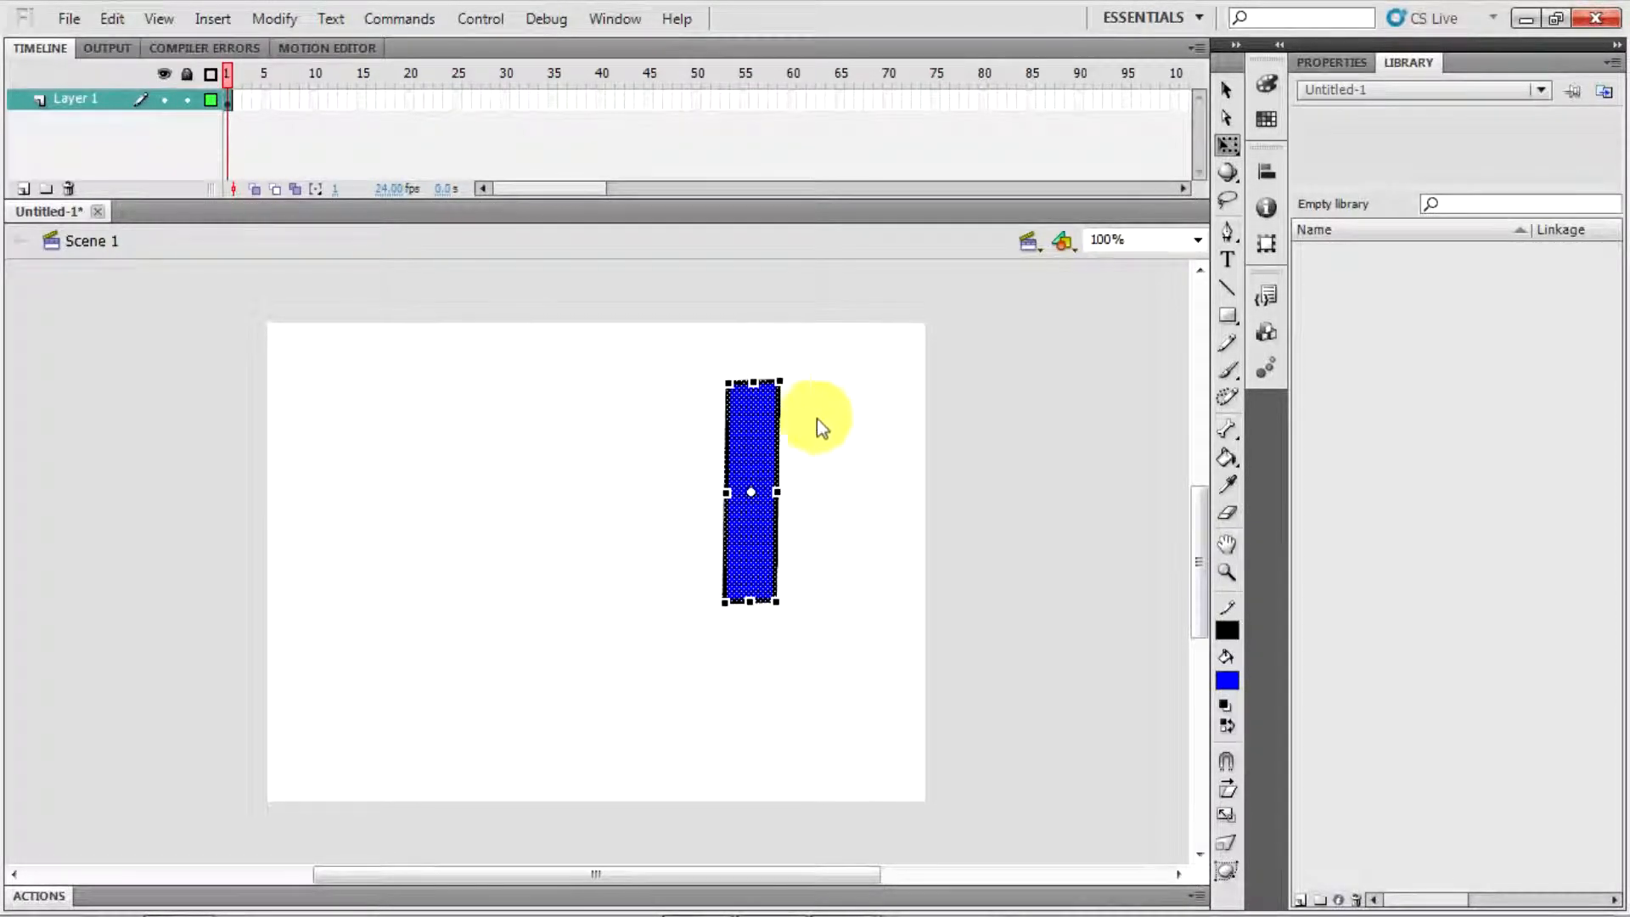
Rotate the rectangle slightly counterclockwise about its centre, and slightly clockwise about a transformation point moved to its lower edge
mouse_move(796, 364)
left_mouse_down()
mouse_move(868, 426)
mouse_move(764, 367)
mouse_move(698, 359)
mouse_move(792, 370)
left_mouse_up()
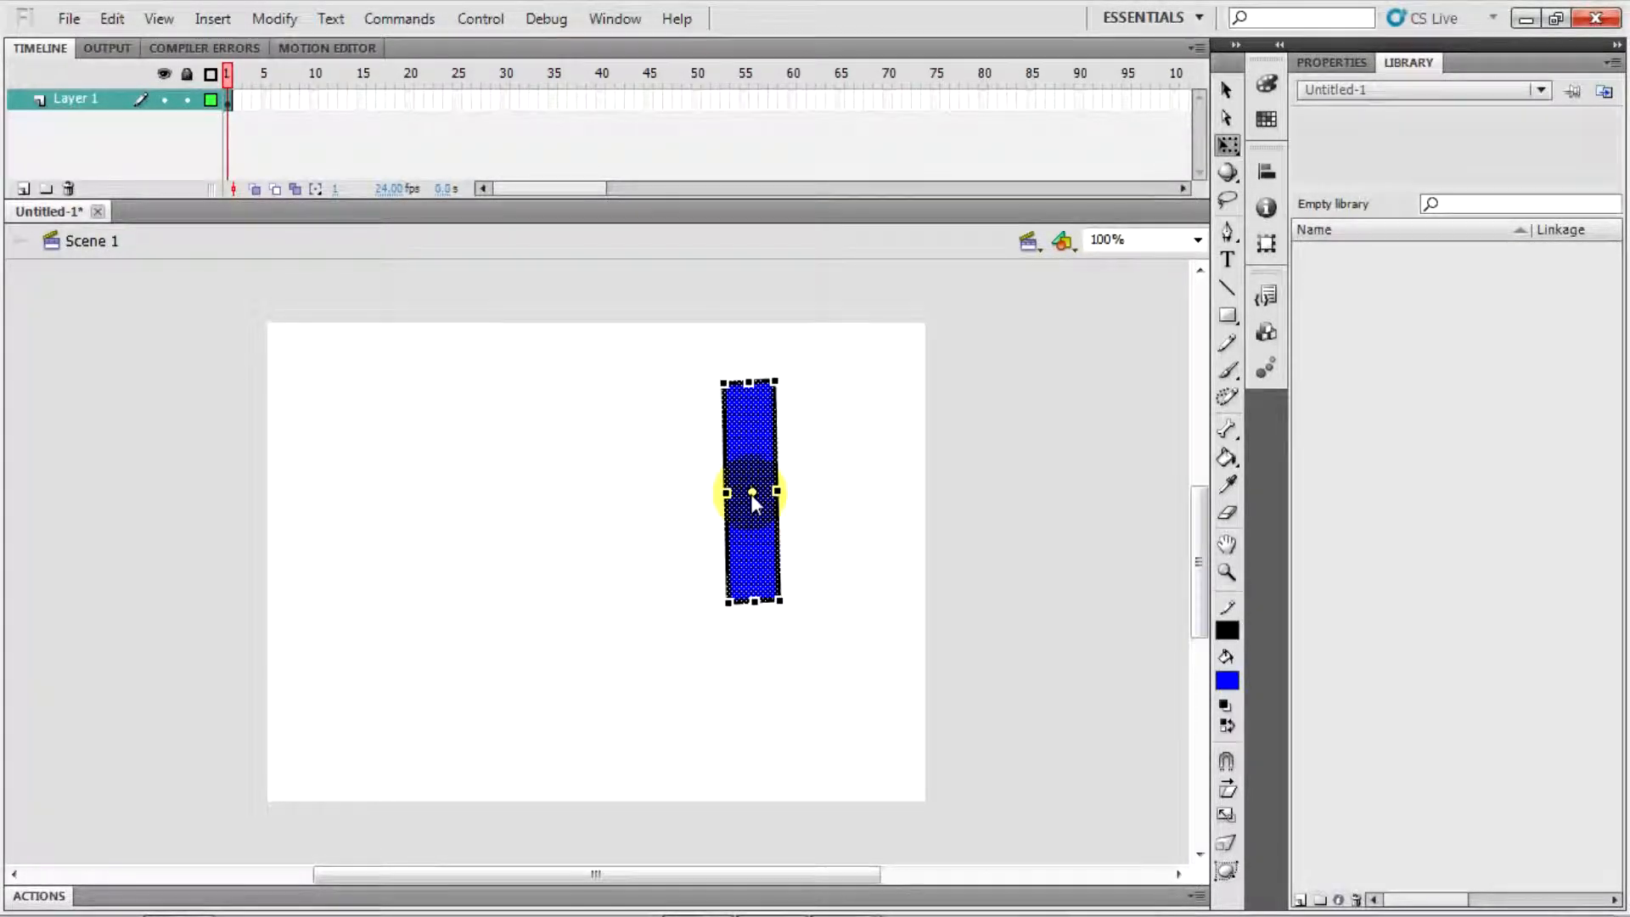
left_click_drag(751, 494, 752, 599)
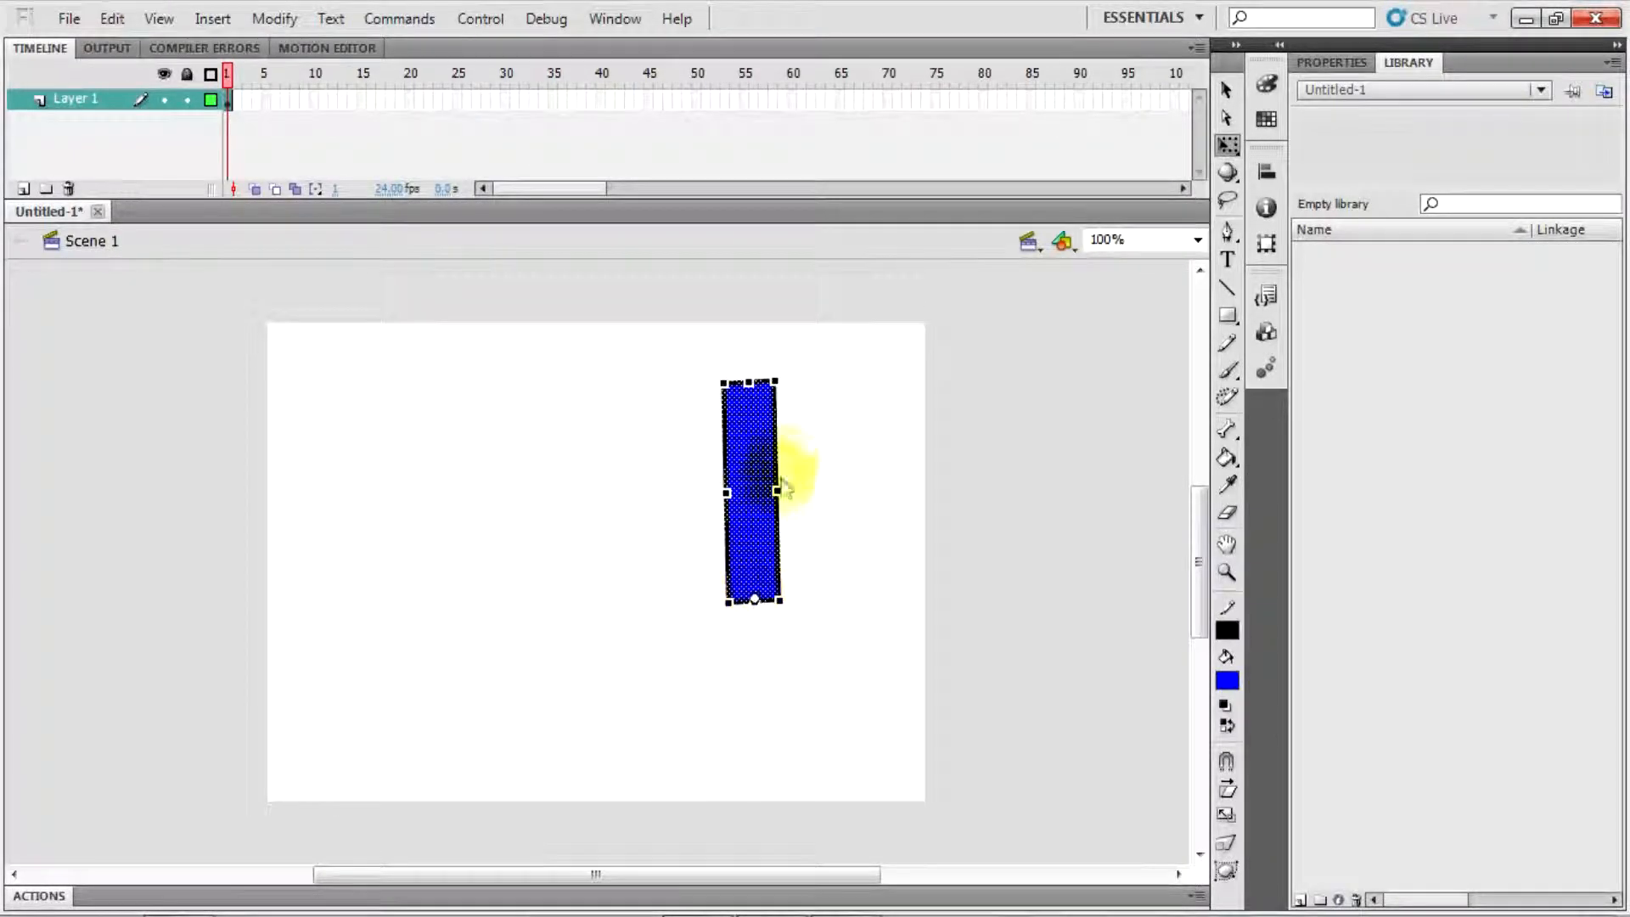
left_click_drag(790, 379, 726, 374)
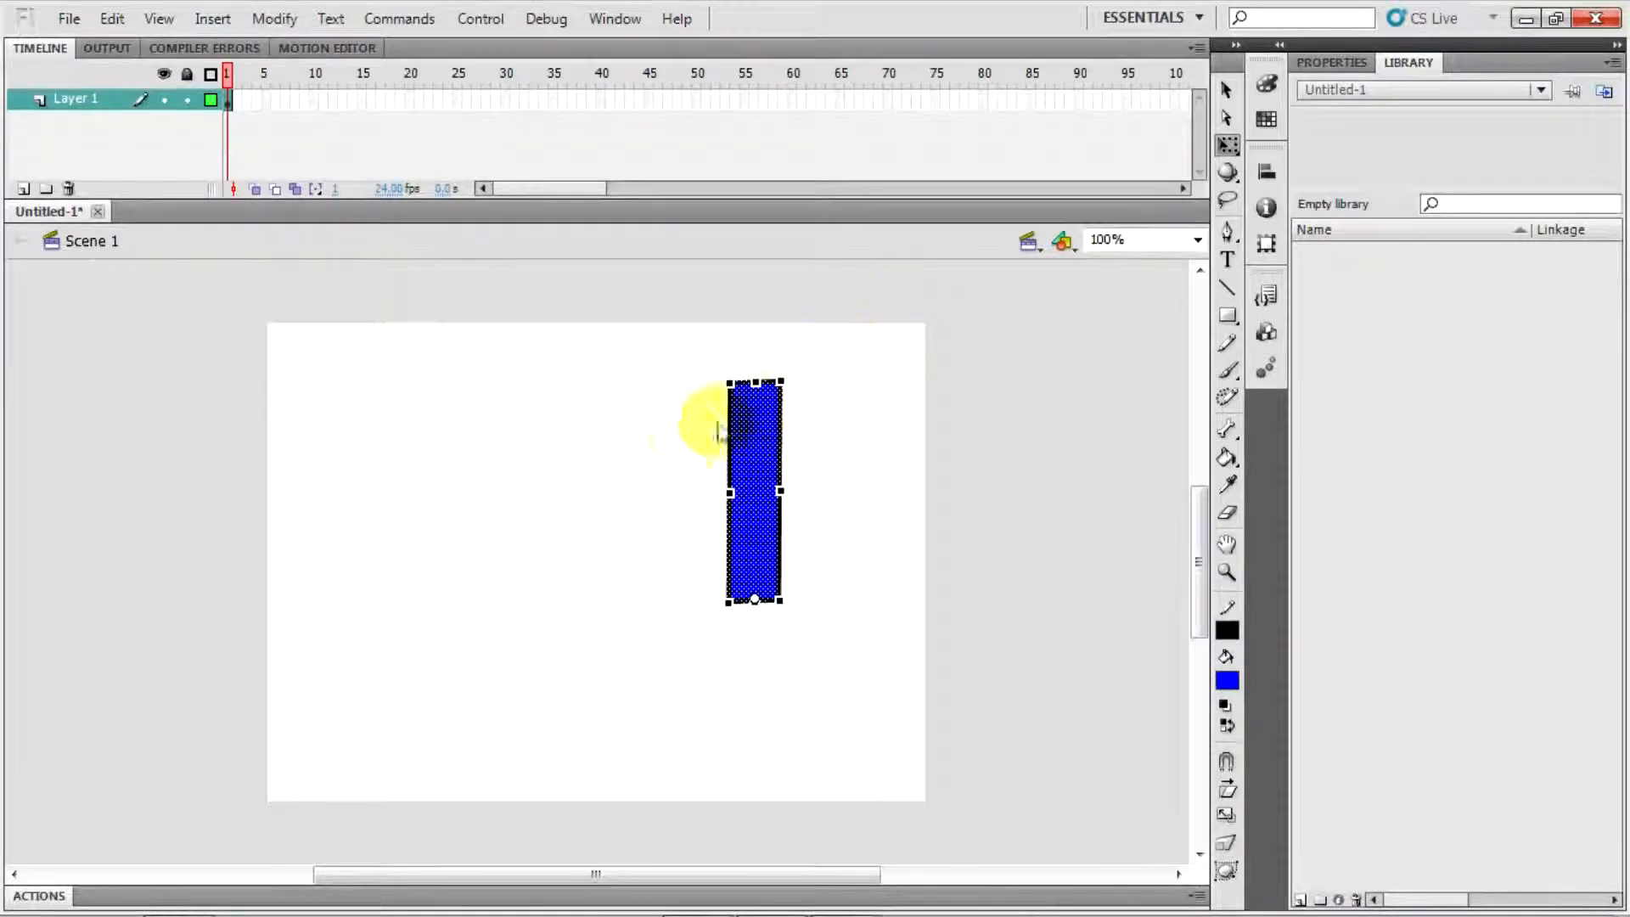
Split off the rectangle's upper, lower and right-hand parts by selecting each portion separately and moving it away
left_click_drag(802, 367, 663, 461)
left_click_drag(764, 406, 719, 348)
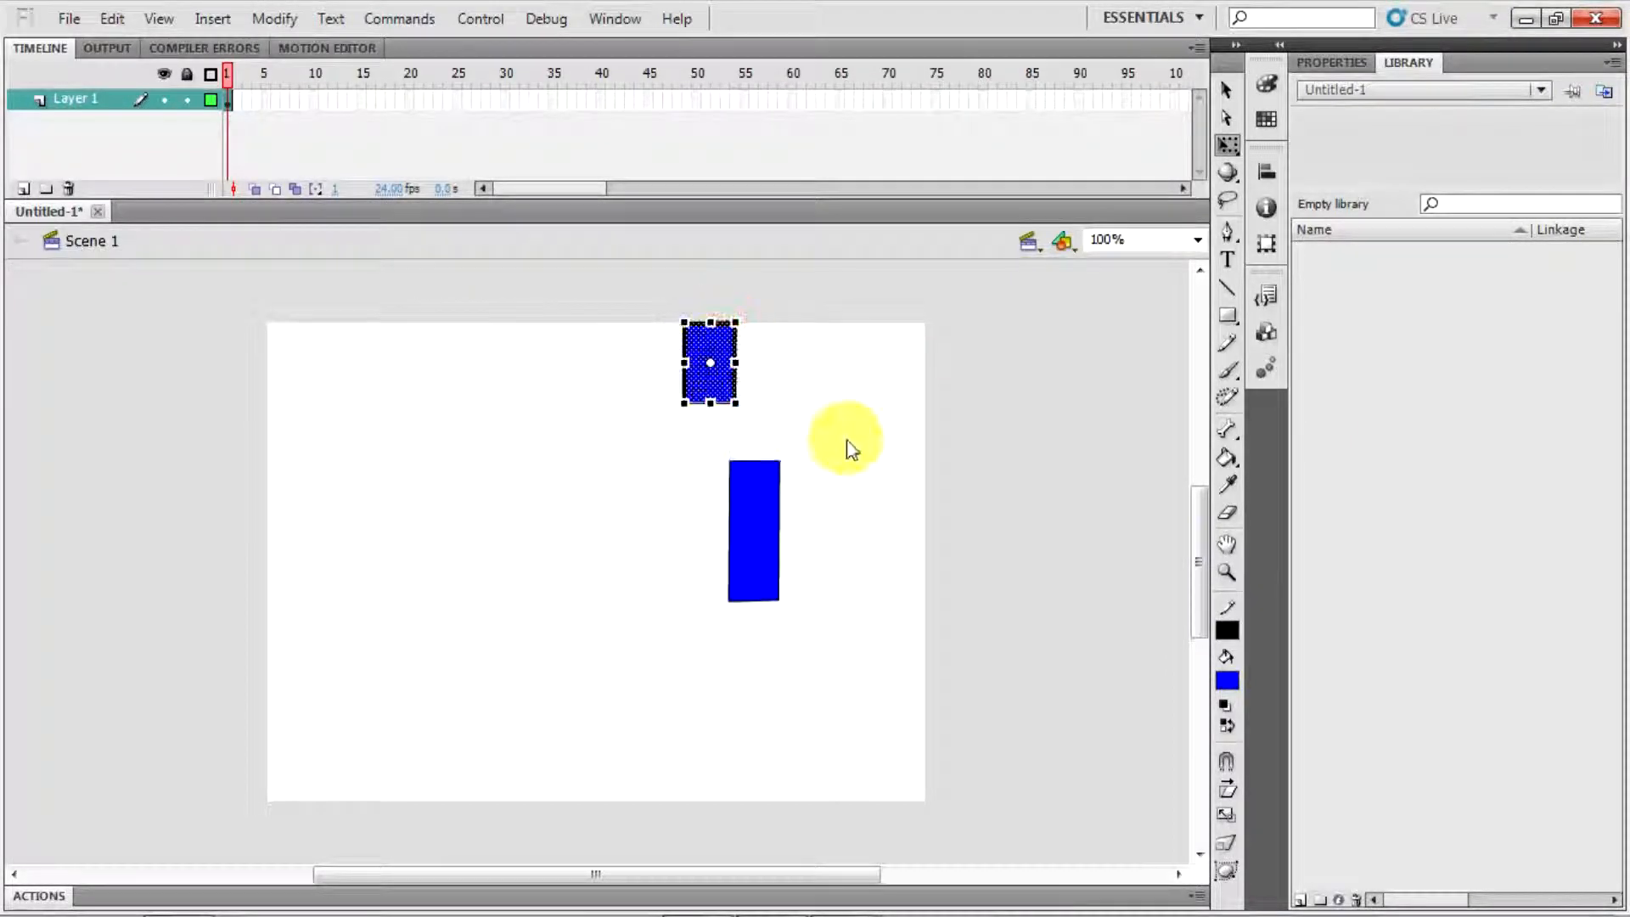
left_click_drag(832, 540, 647, 666)
left_click_drag(763, 590, 803, 675)
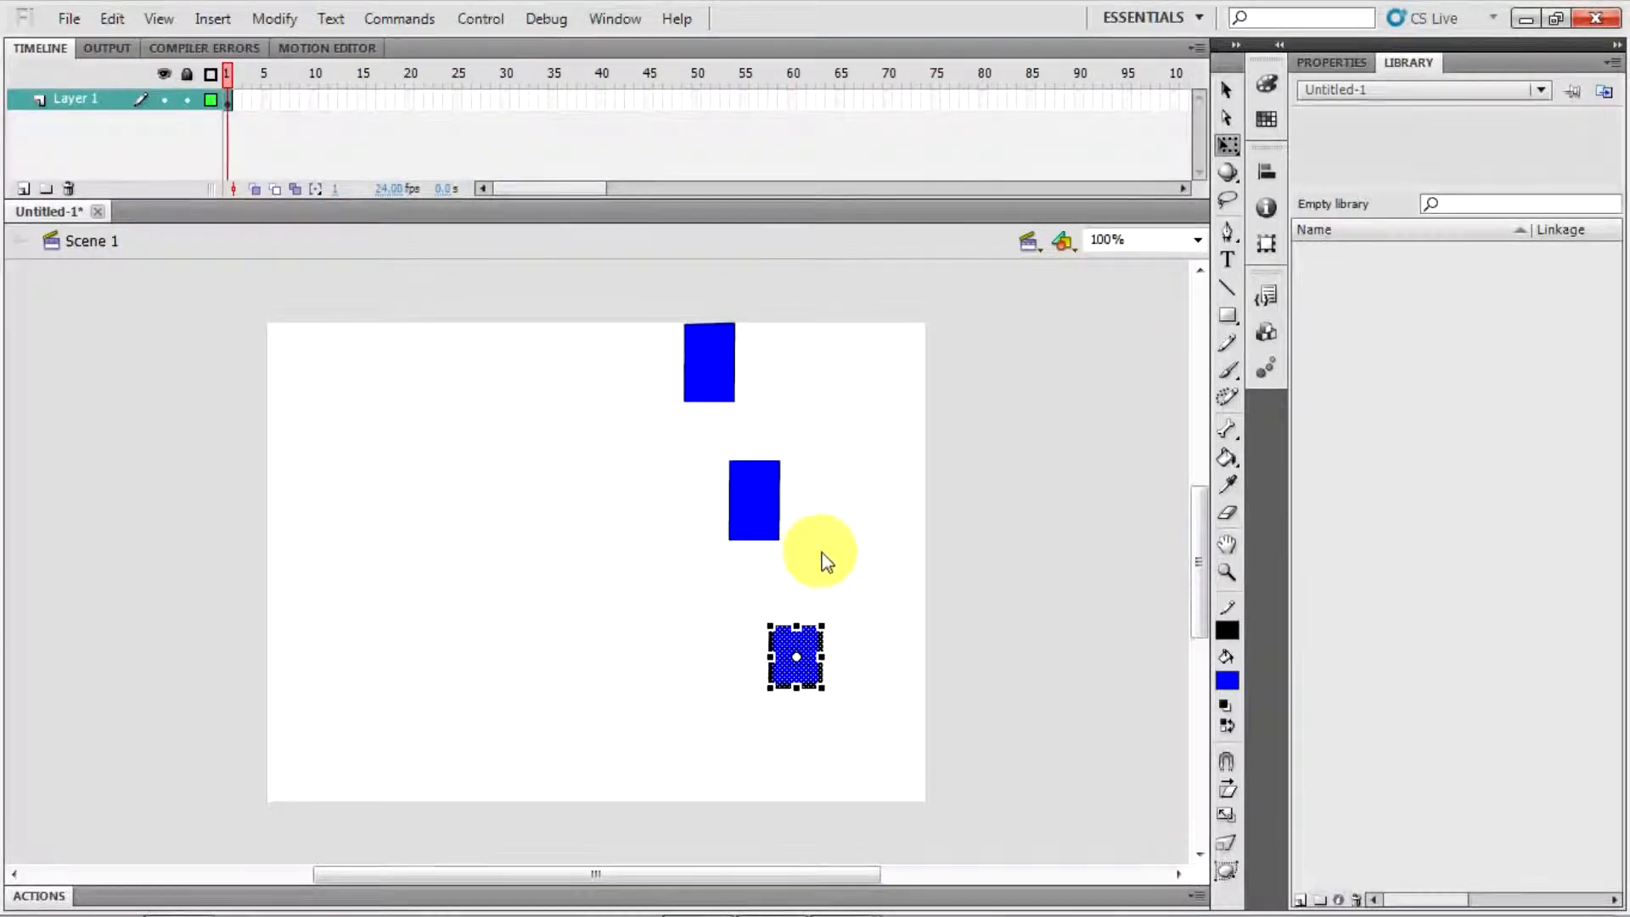
left_click_drag(798, 557, 817, 486)
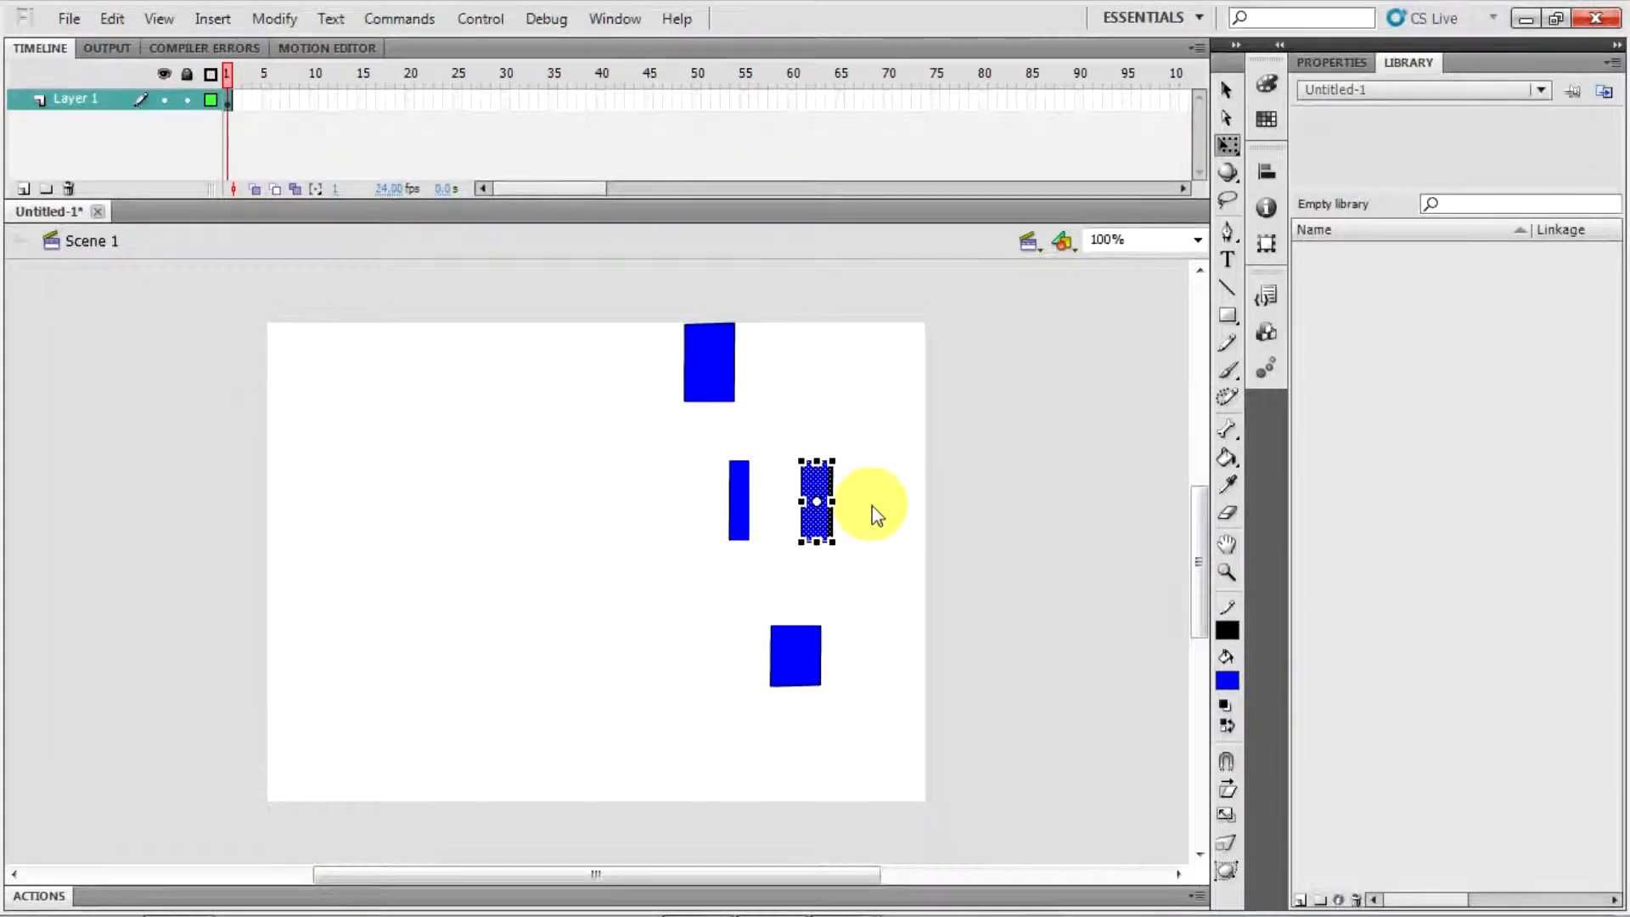
Undo the moves of the separated rectangle pieces and deselect the shape
key("ctrl+z")
key("ctrl+z")
key("ctrl+z")
key("ctrl+z")
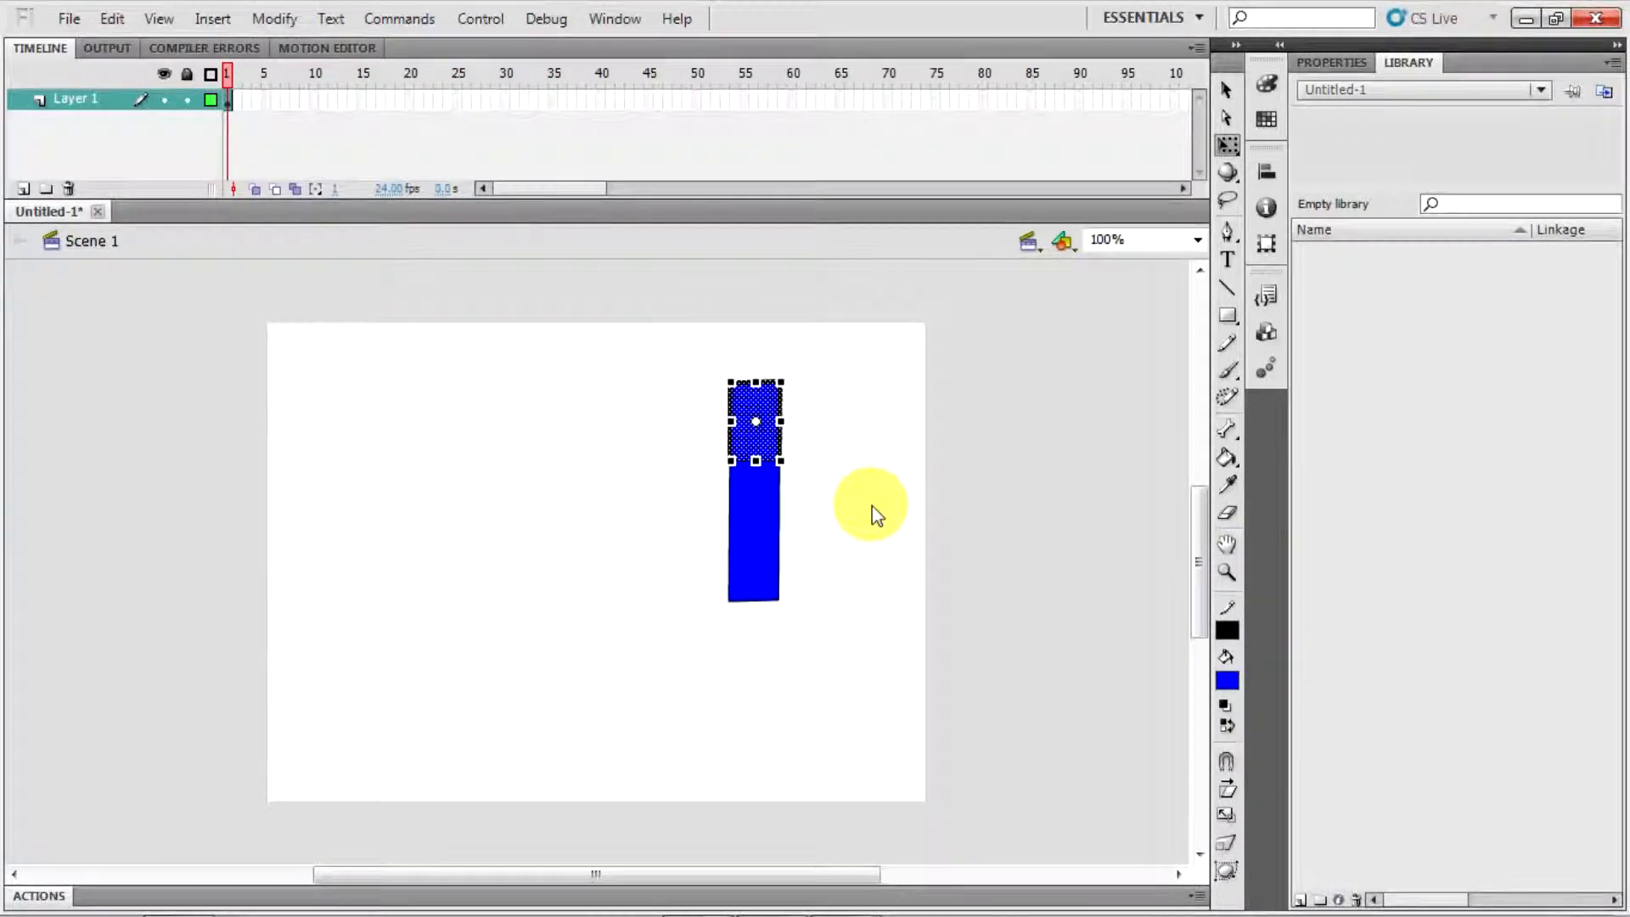
left_click(877, 515)
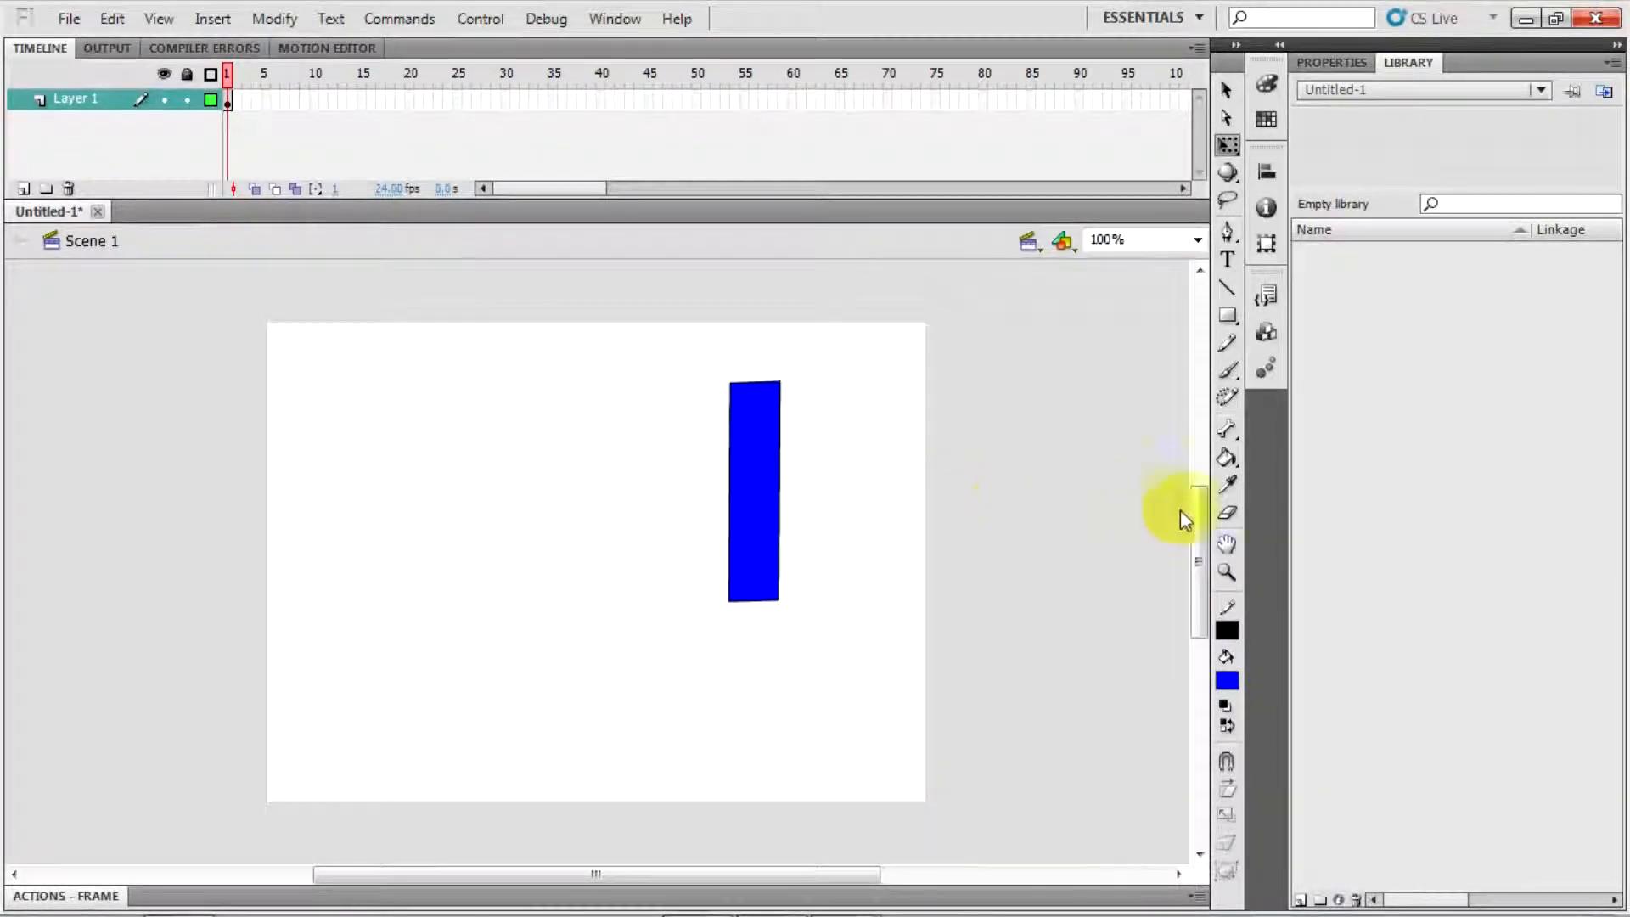
Erase strips across the rectangle with the Eraser, trying the default shape, a smaller round one and a square one
left_click(1228, 514)
mouse_move(823, 485)
left_mouse_down()
mouse_move(699, 512)
mouse_move(728, 511)
mouse_move(814, 641)
mouse_move(761, 634)
mouse_move(797, 507)
mouse_move(818, 501)
left_mouse_up()
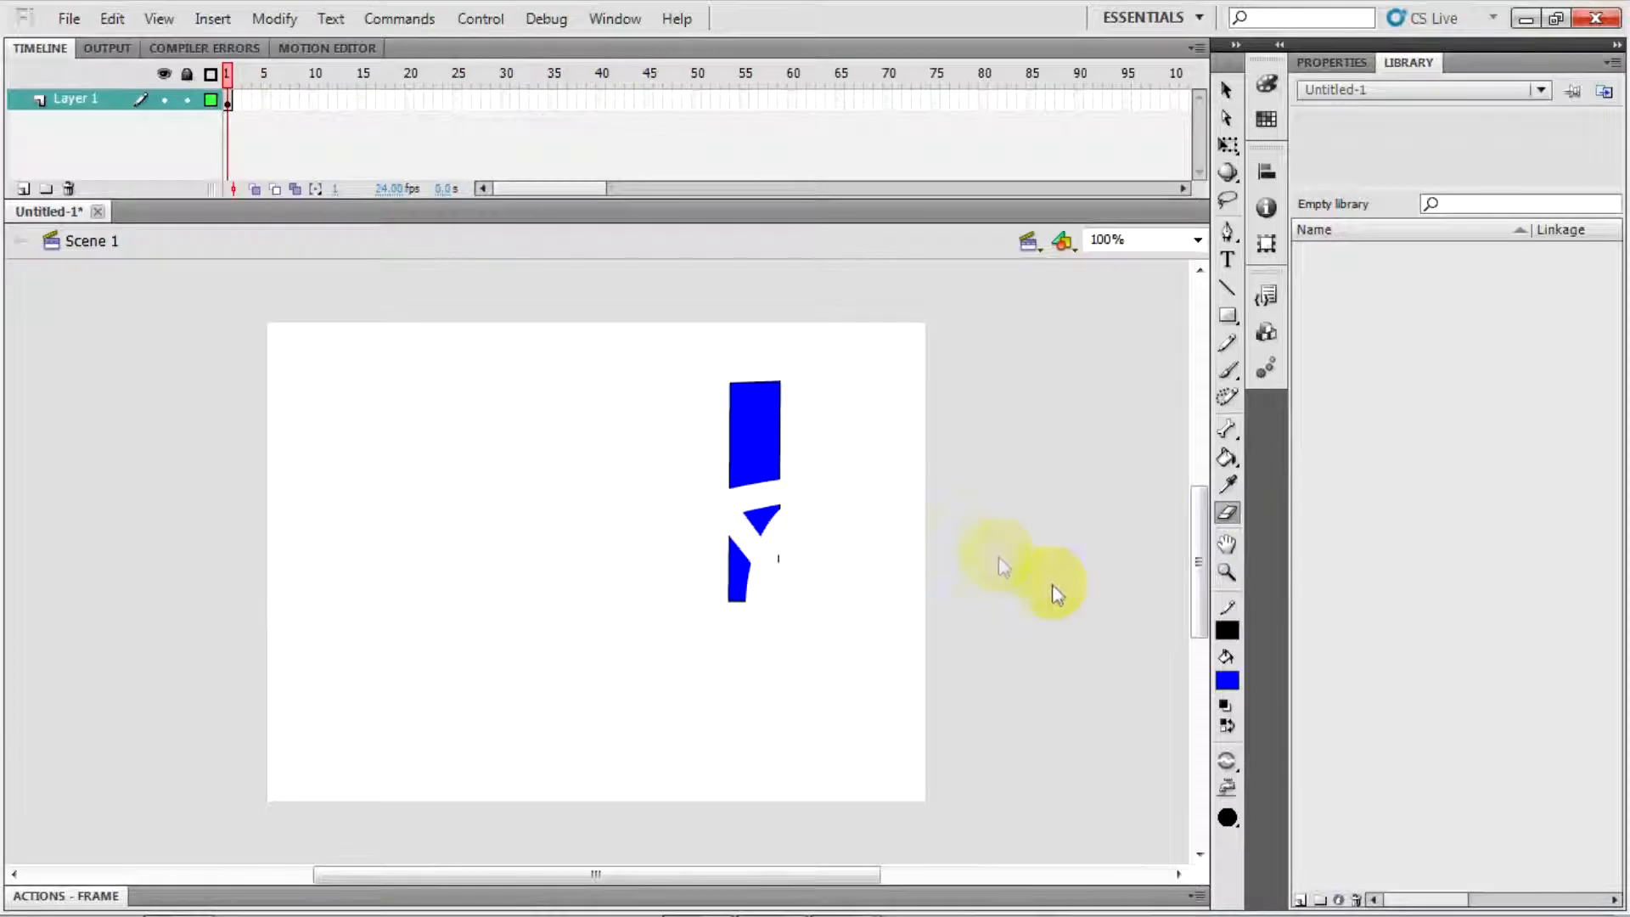
left_click(1227, 822)
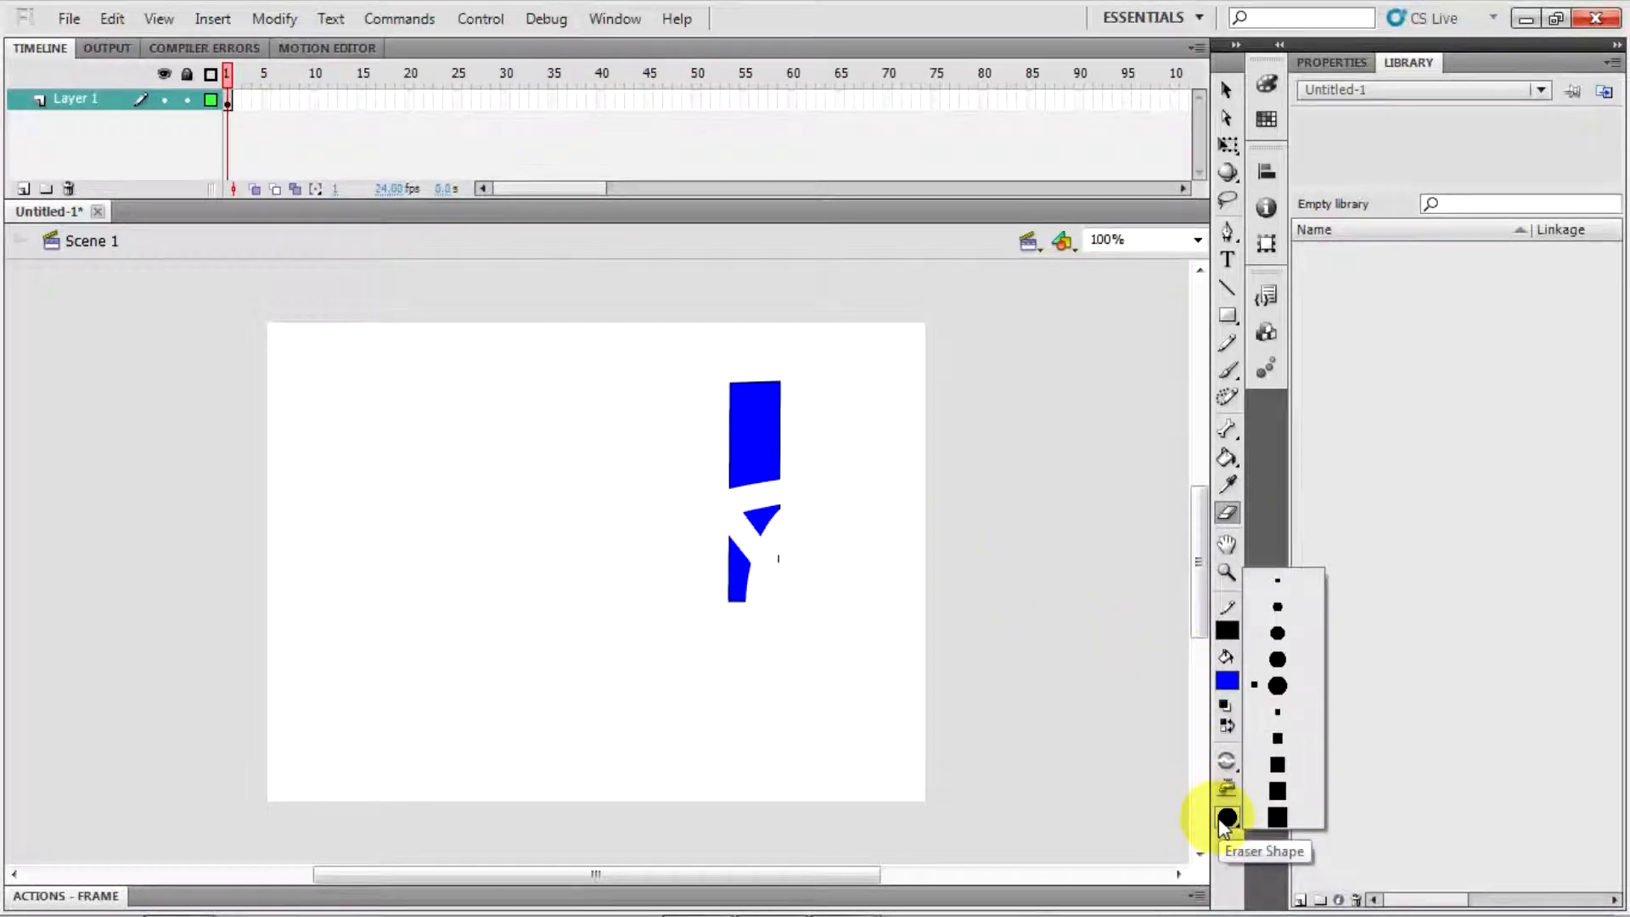
left_click(1265, 623)
left_click_drag(788, 446, 725, 437)
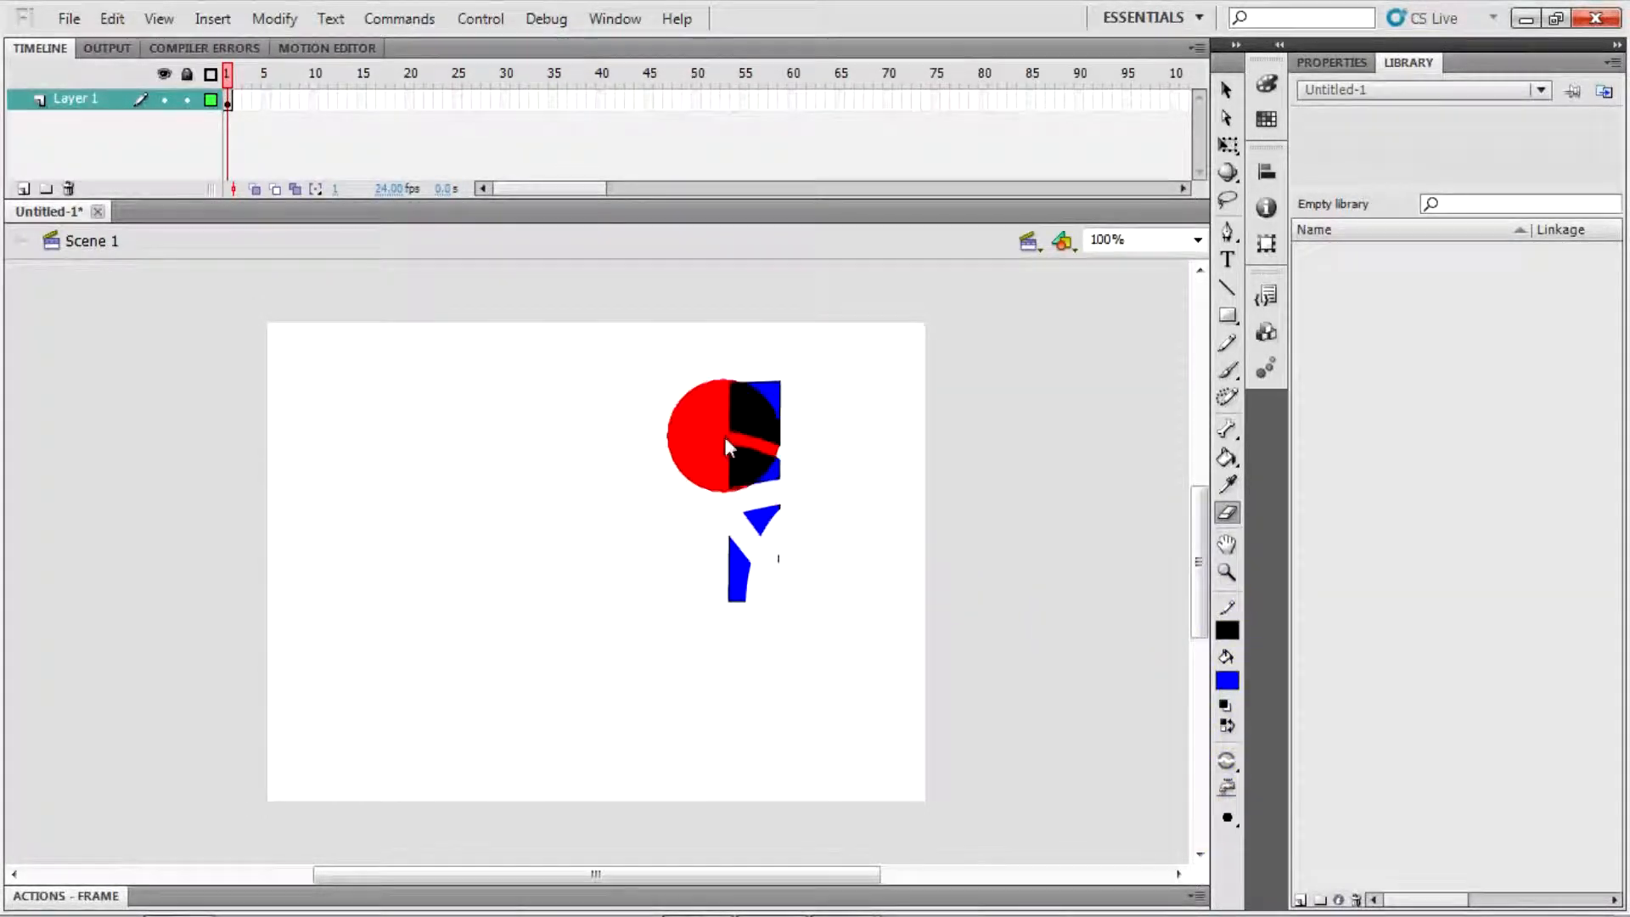
left_click(1227, 818)
left_click(1278, 791)
mouse_move(797, 553)
left_mouse_down()
mouse_move(766, 461)
mouse_move(820, 429)
left_mouse_up()
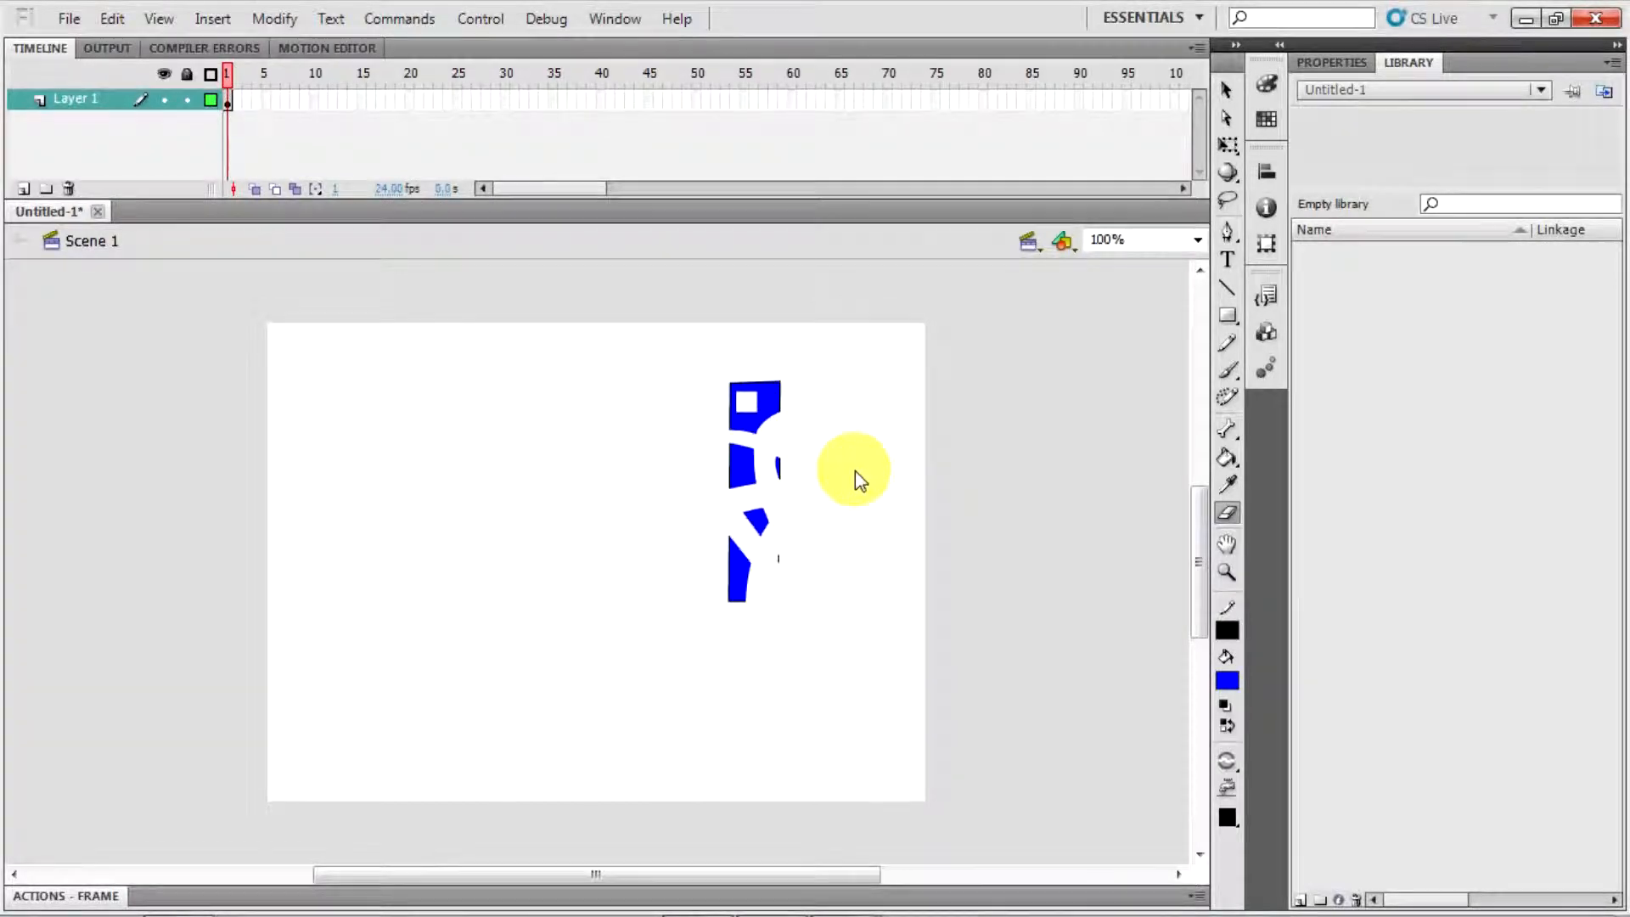
Undo all the eraser strokes made on the rectangle
key("ctrl+z")
key("ctrl+z")
key("ctrl+z")
key("ctrl+z")
key("ctrl+z")
key("ctrl+z")
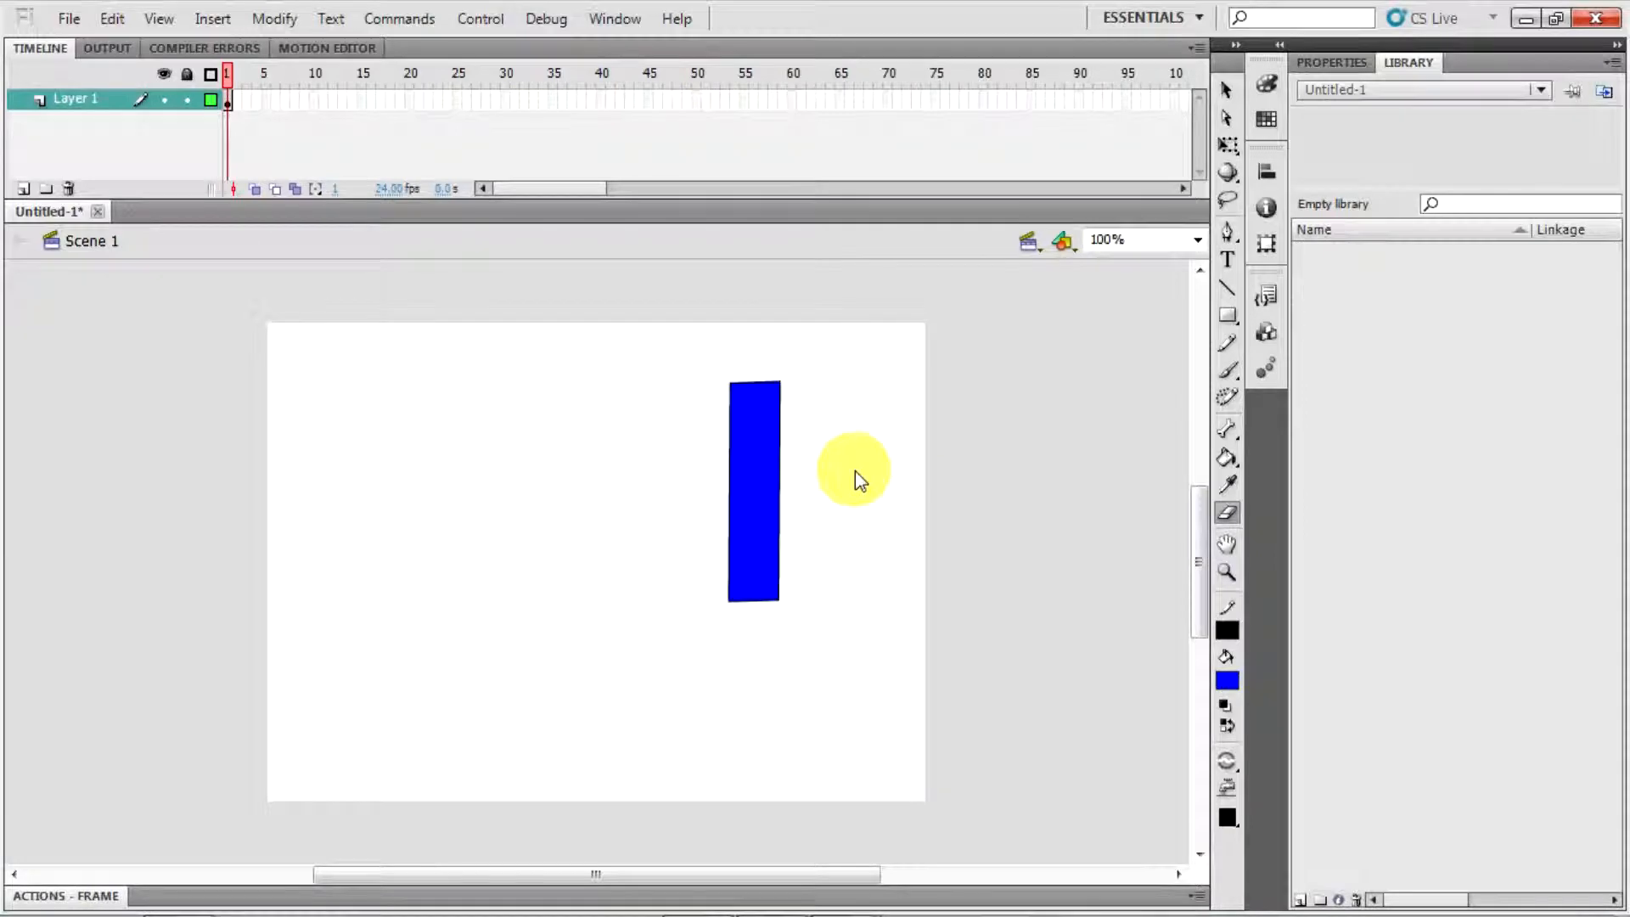
Try one thin and one thicker curved Brush stroke below and beside the rectangle, and undo both
left_click(1231, 375)
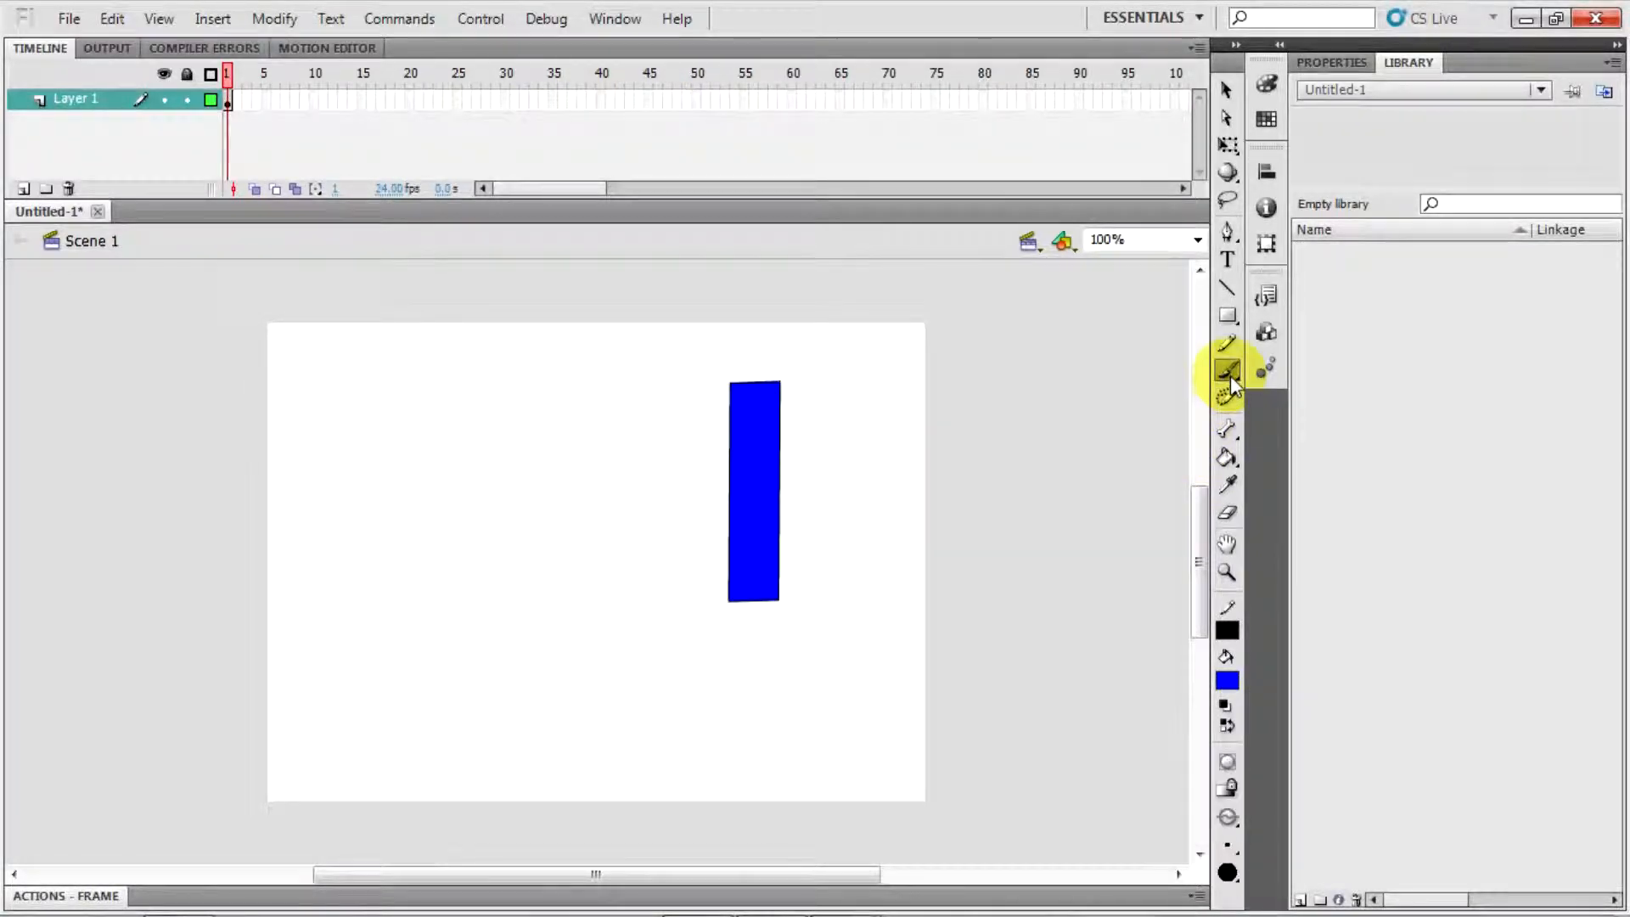
left_click(1226, 848)
left_click(1274, 745)
mouse_move(883, 655)
left_mouse_down()
mouse_move(906, 572)
mouse_move(983, 627)
left_mouse_up()
left_click(1228, 844)
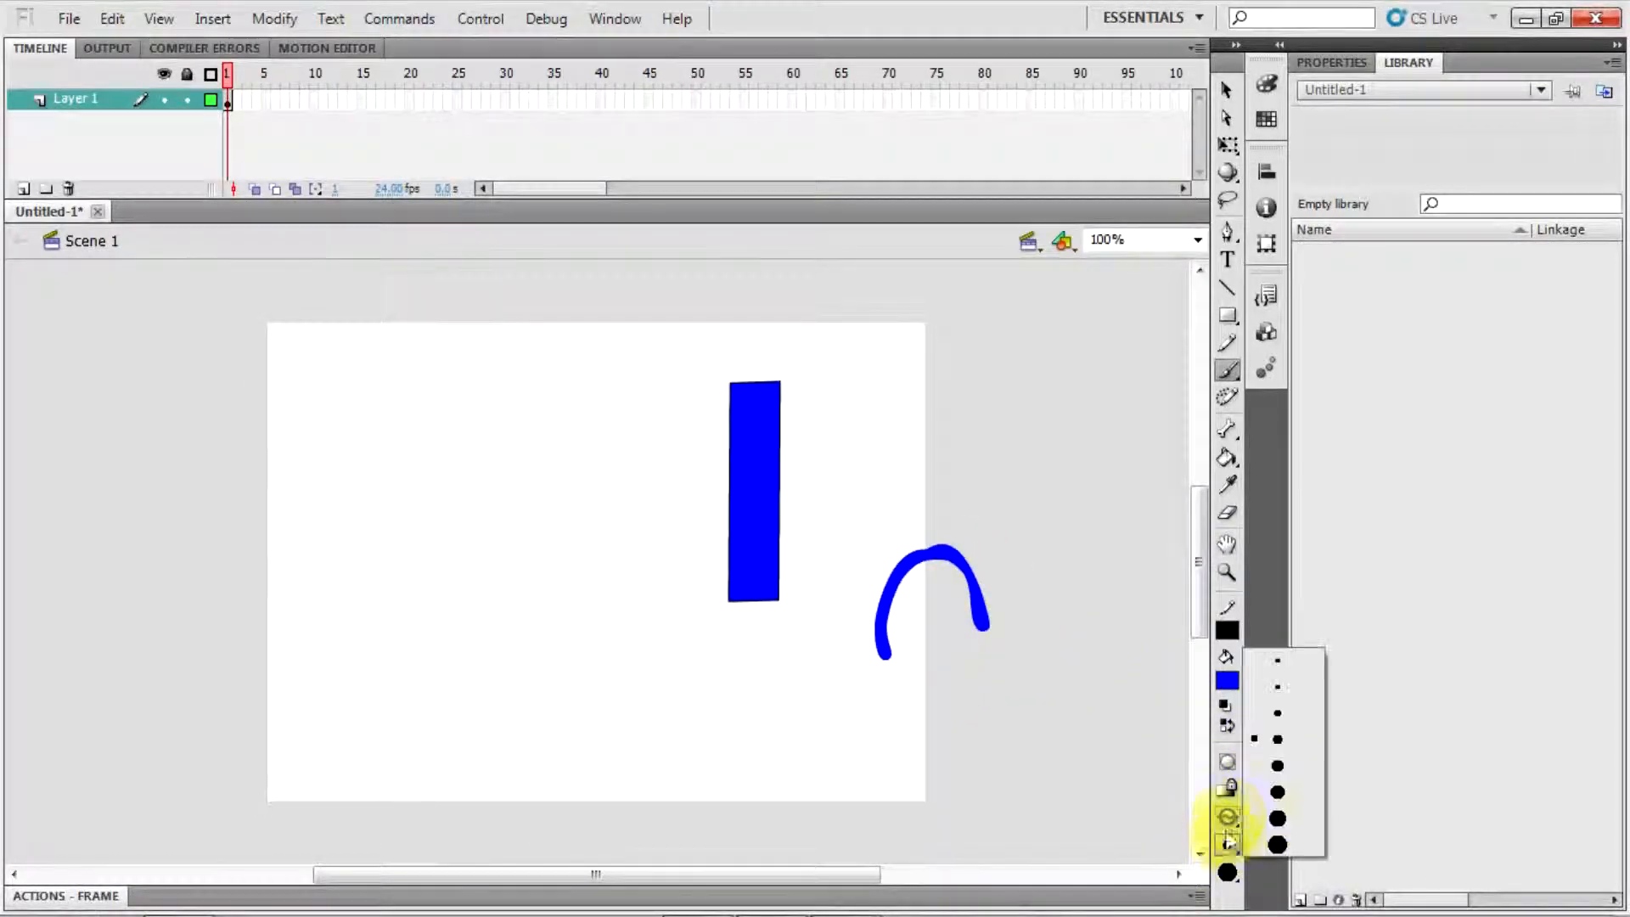
left_click(1255, 818)
mouse_move(786, 744)
left_mouse_down()
mouse_move(735, 720)
mouse_move(865, 665)
mouse_move(906, 743)
left_mouse_up()
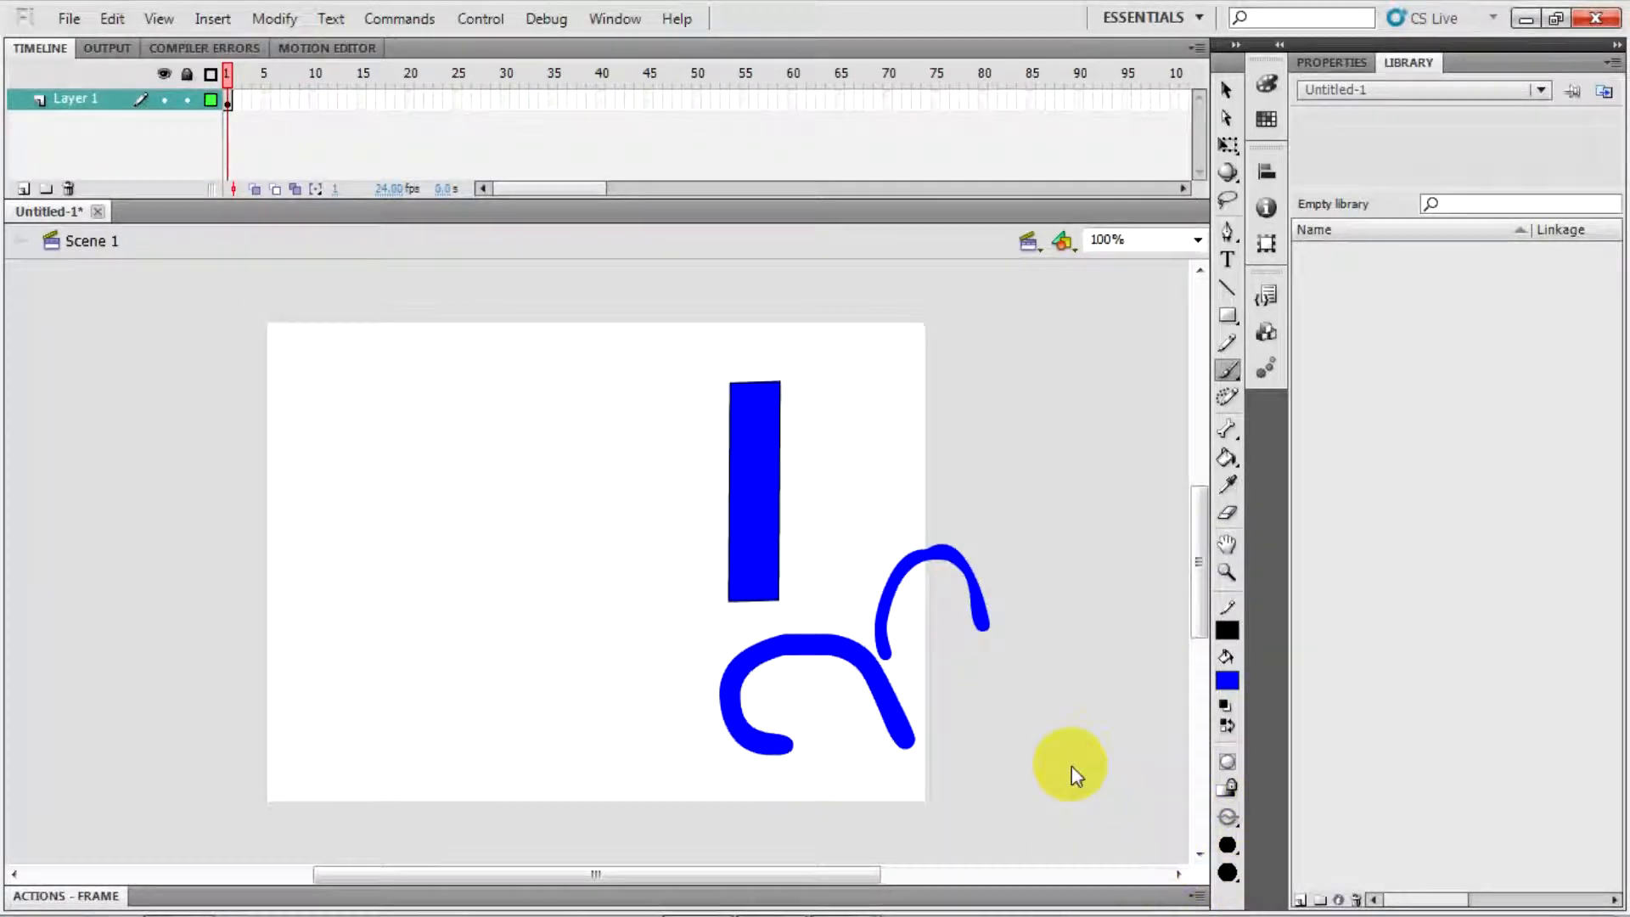
key("ctrl+z")
key("ctrl+z")
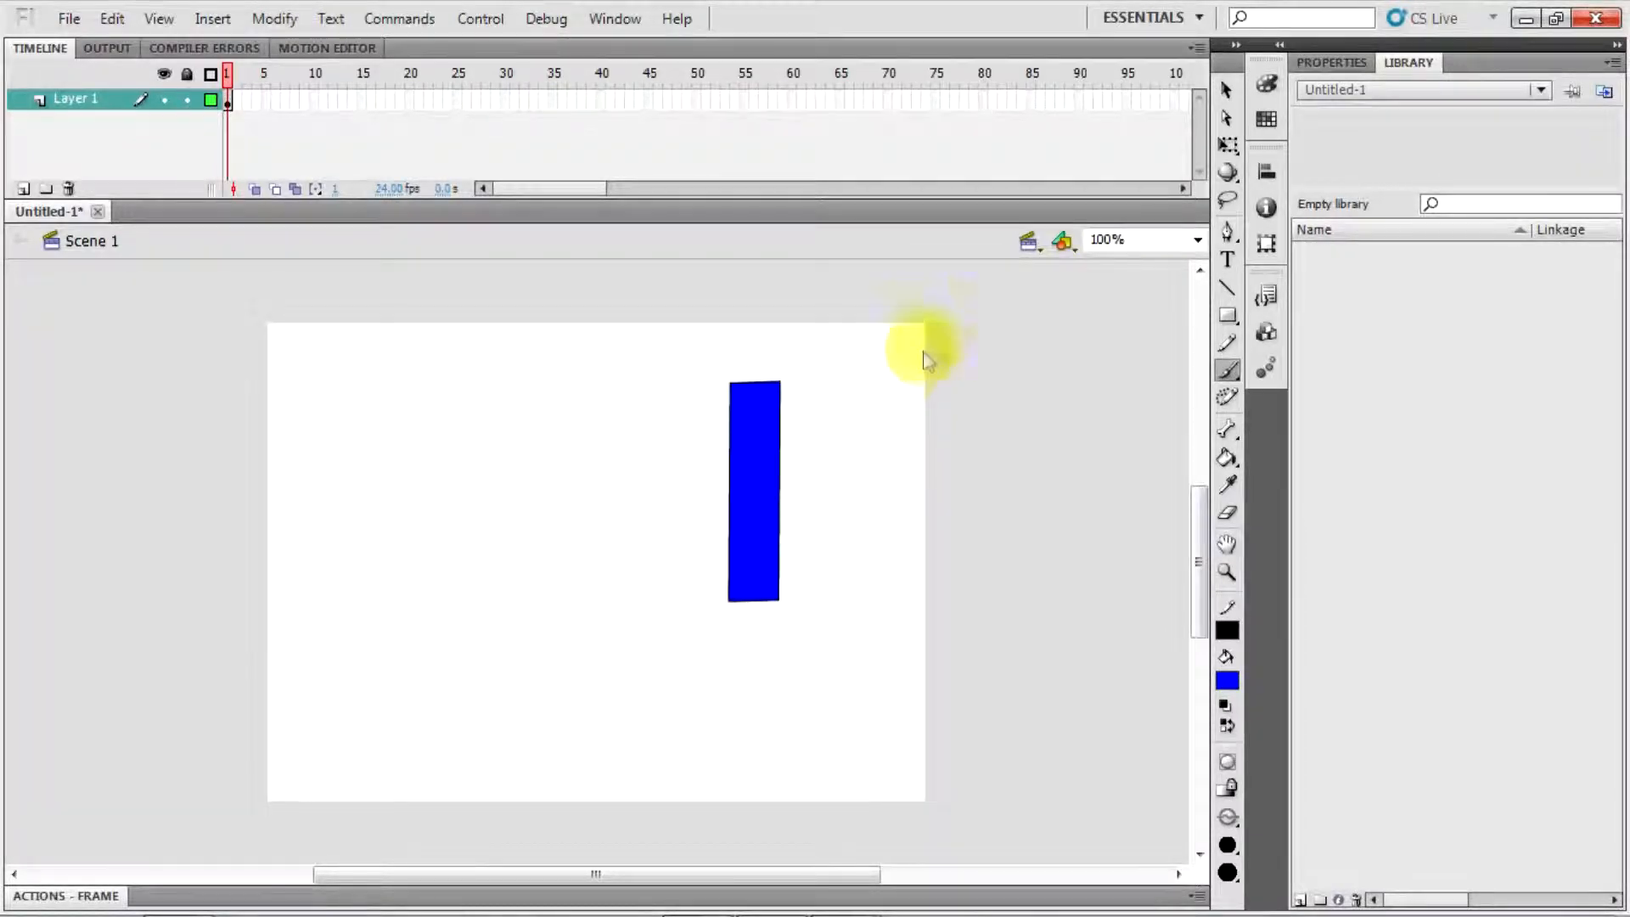
Convert the whole blue rectangle into a Movie Clip symbol named "box" with its registration point at the upper-left corner
left_click(1225, 90)
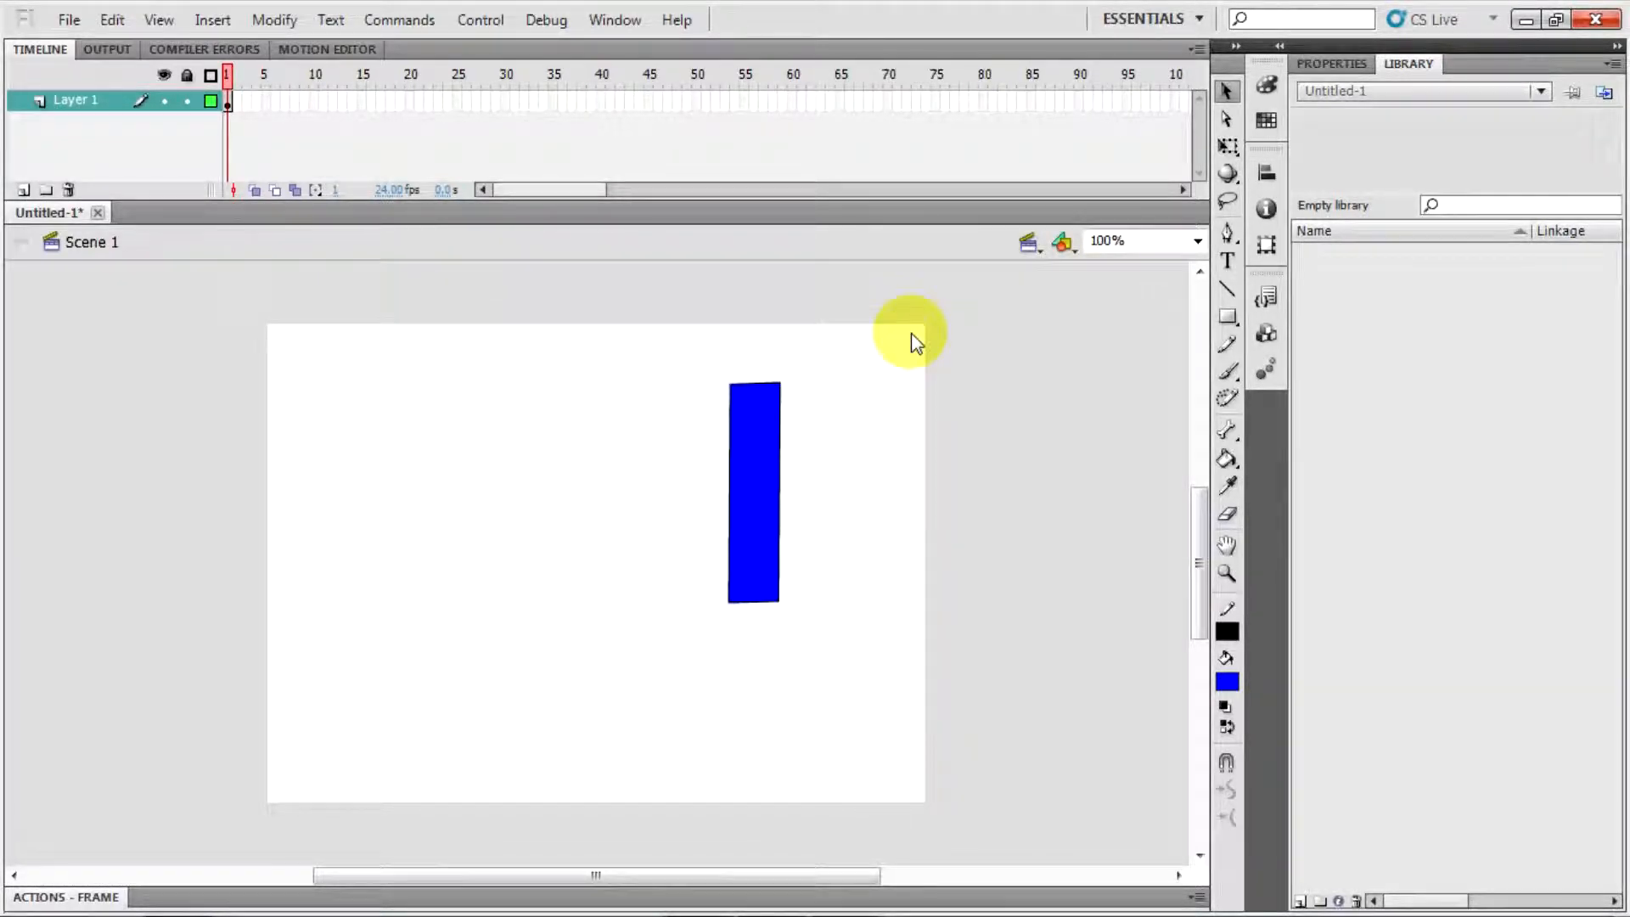
left_click_drag(913, 344, 673, 717)
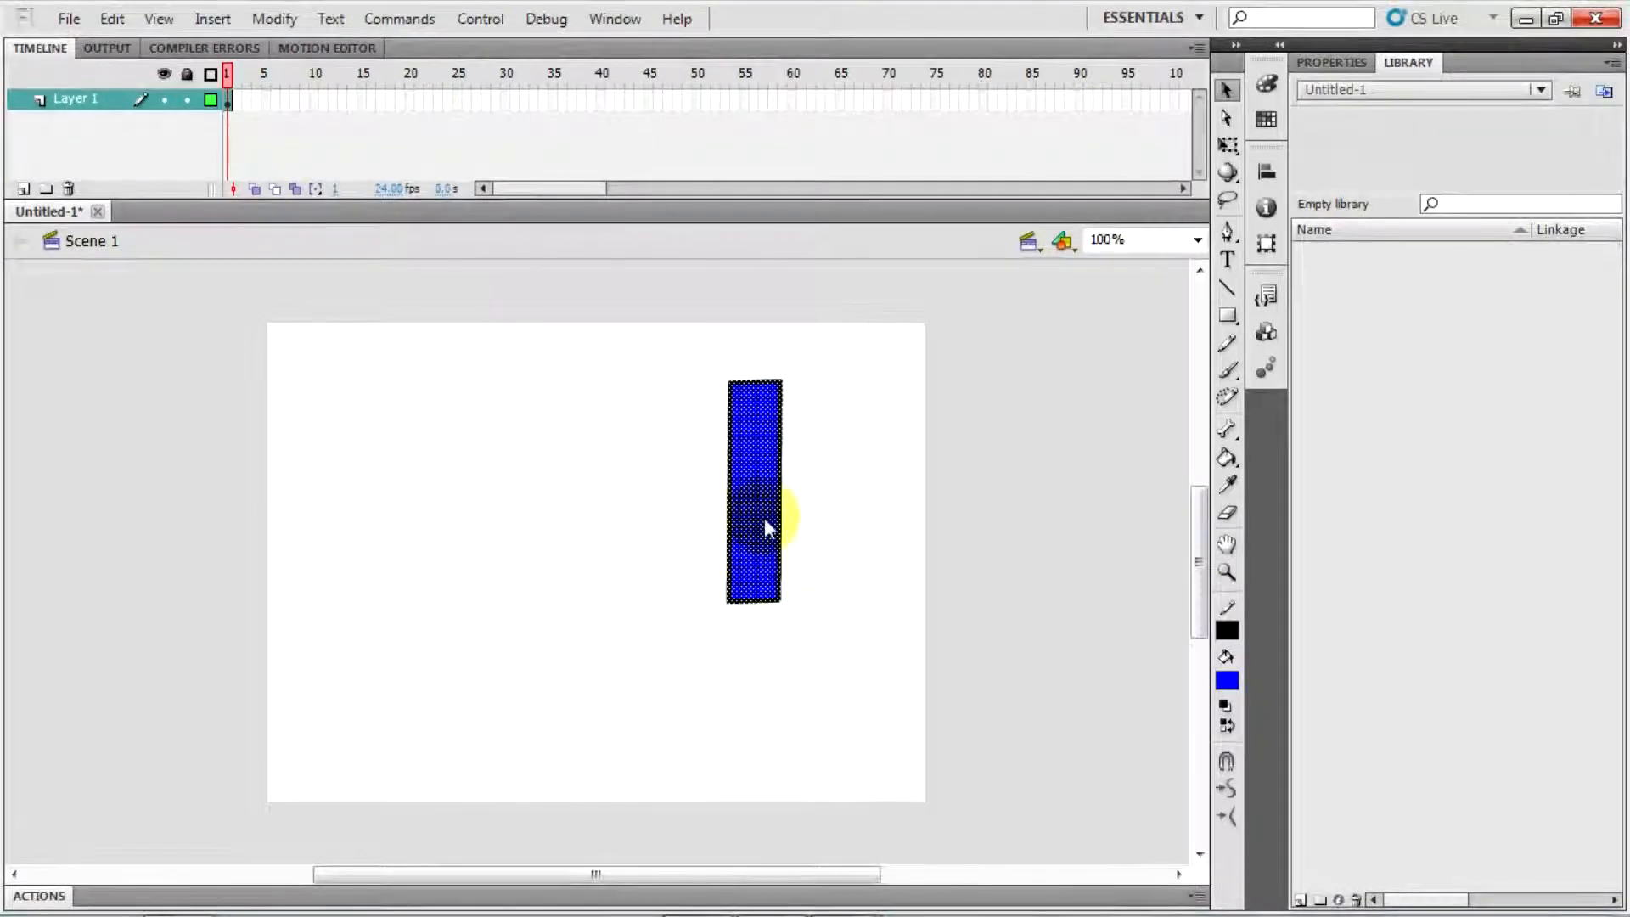
right_click(779, 490)
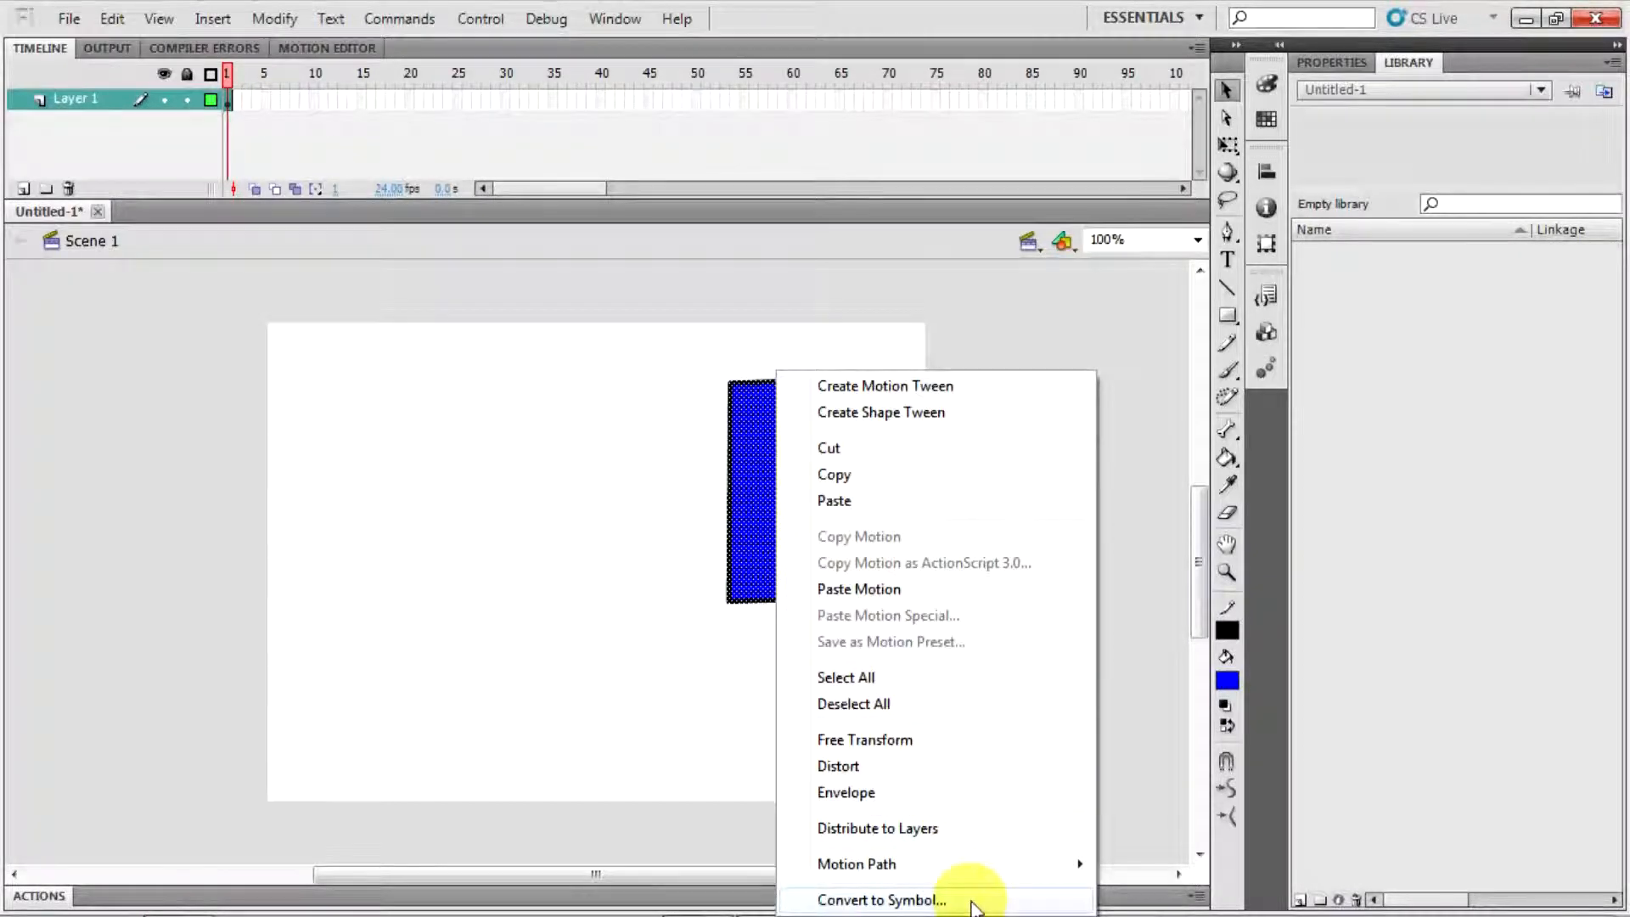
left_click(883, 900)
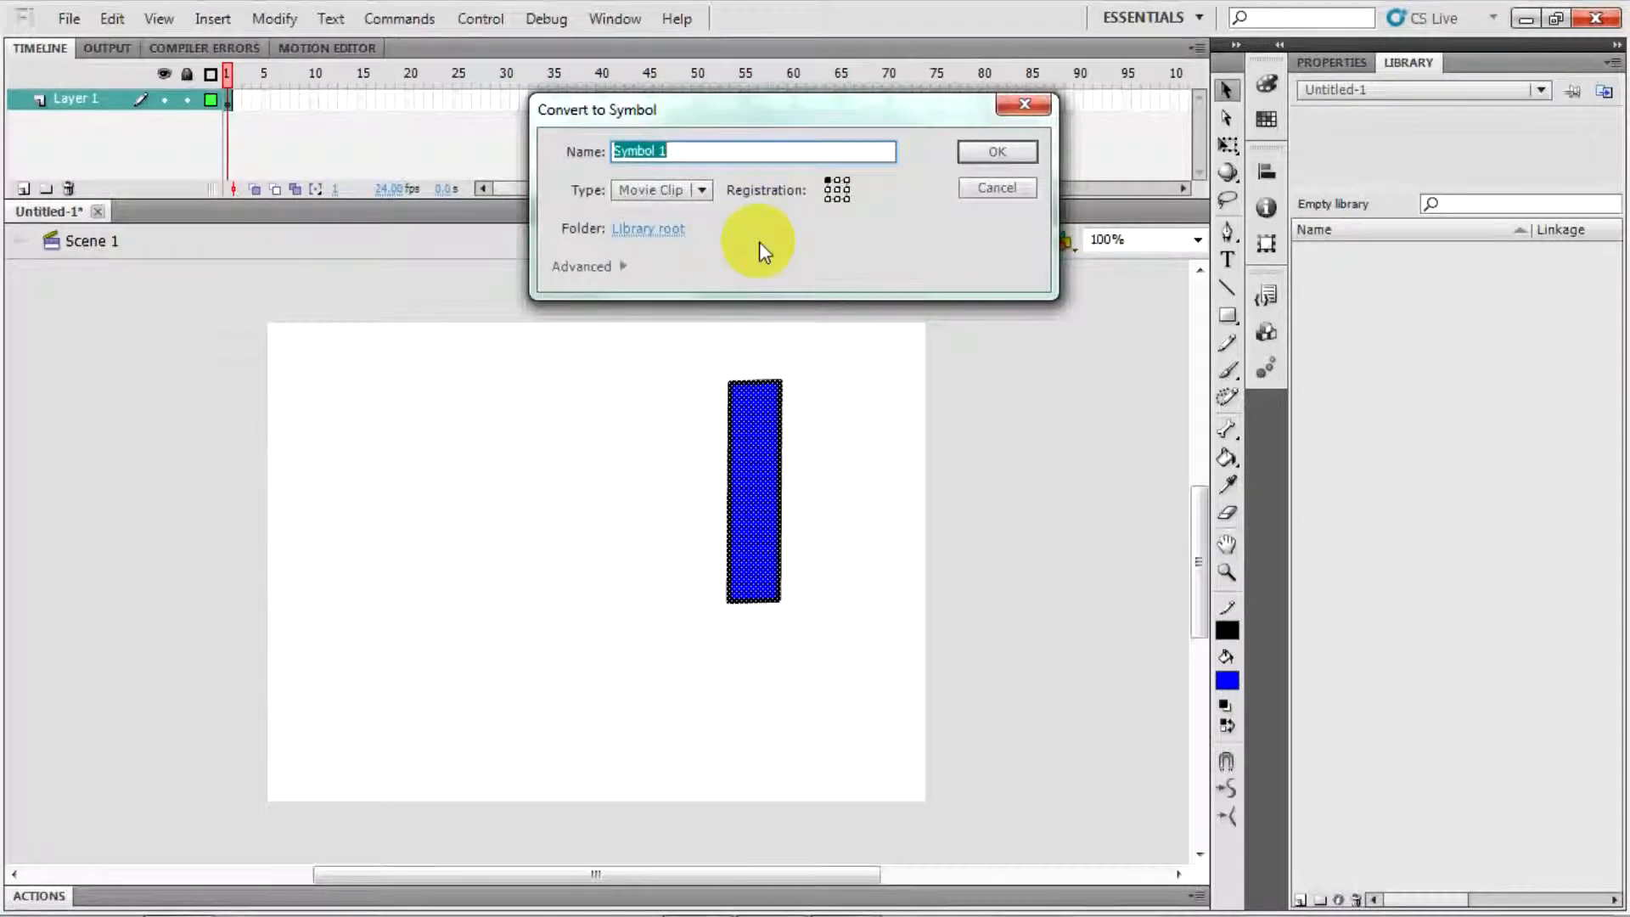
type("box")
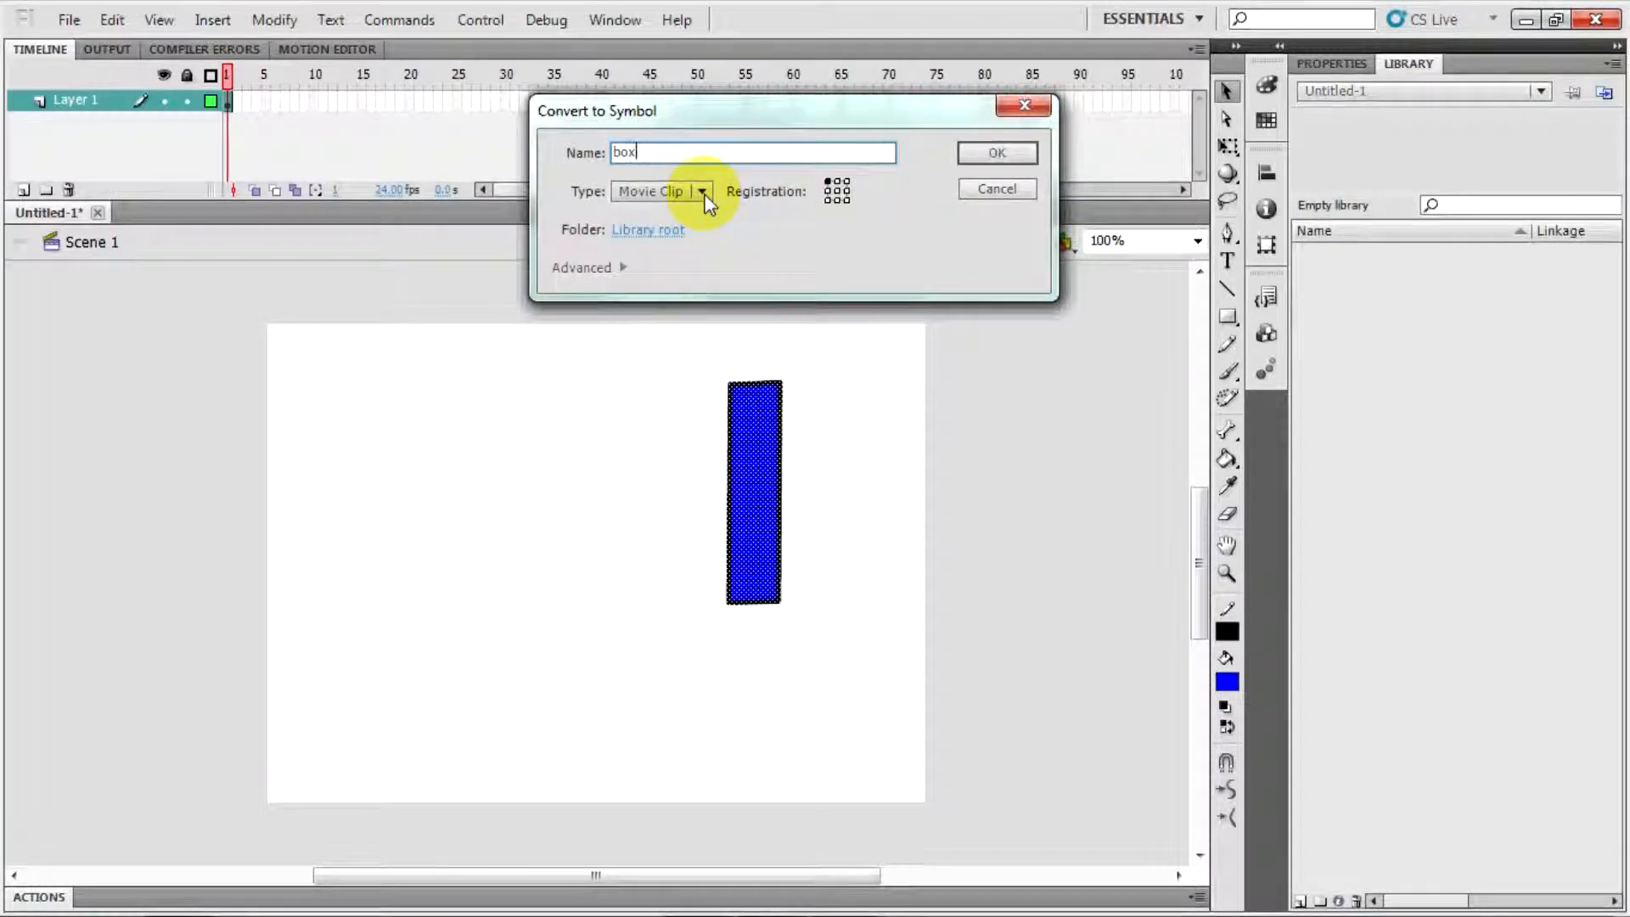
left_click(702, 192)
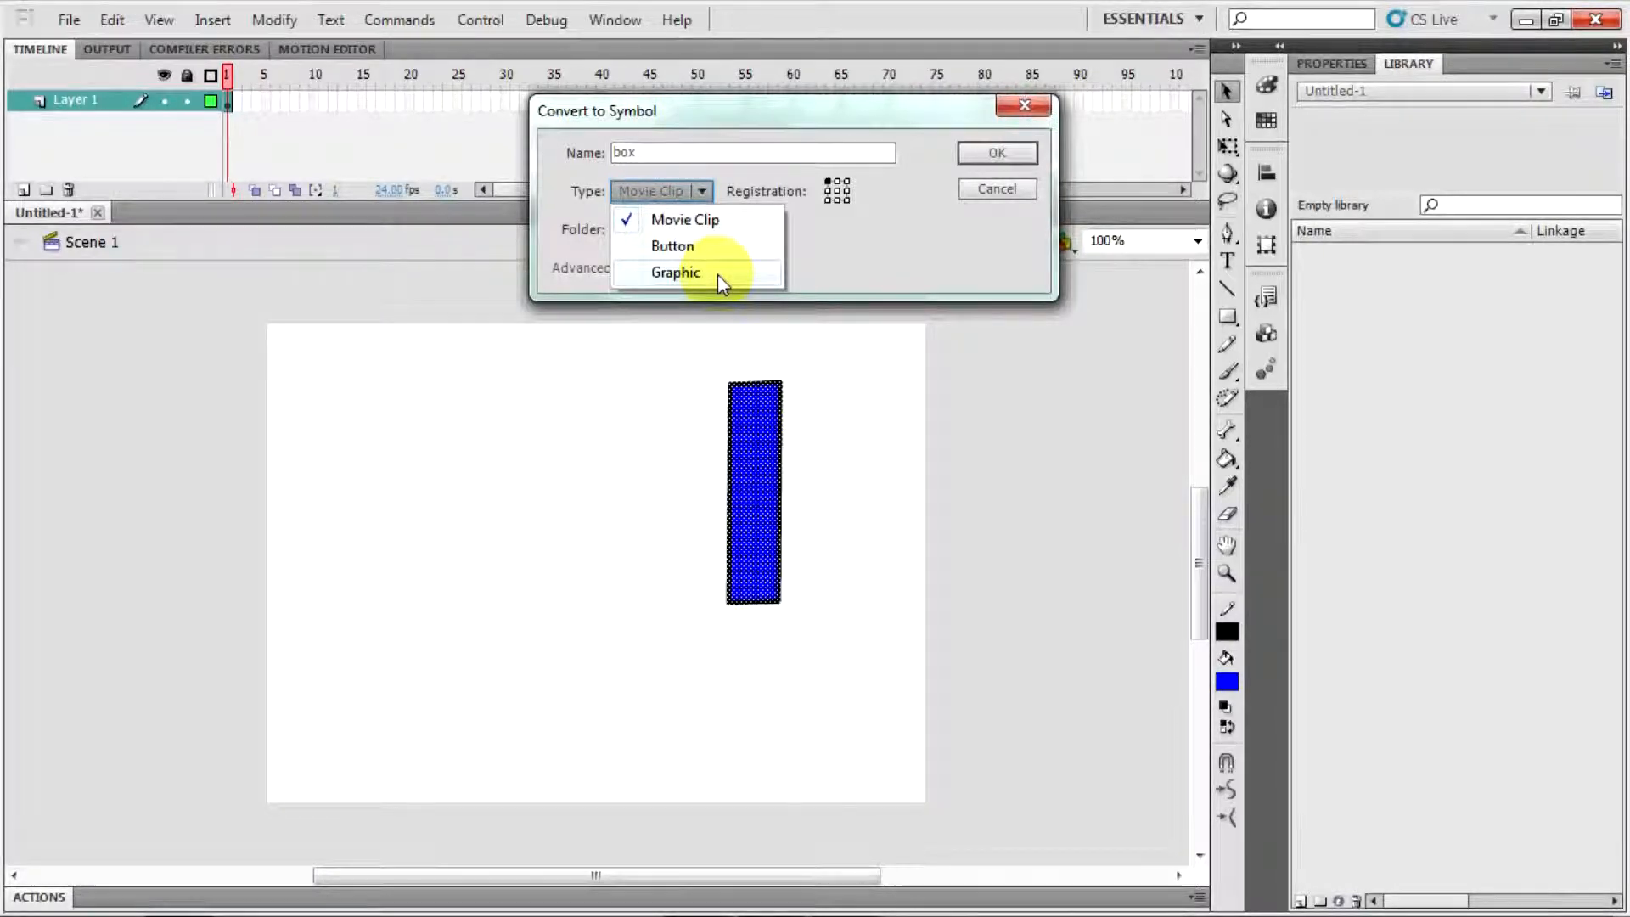
left_click(705, 190)
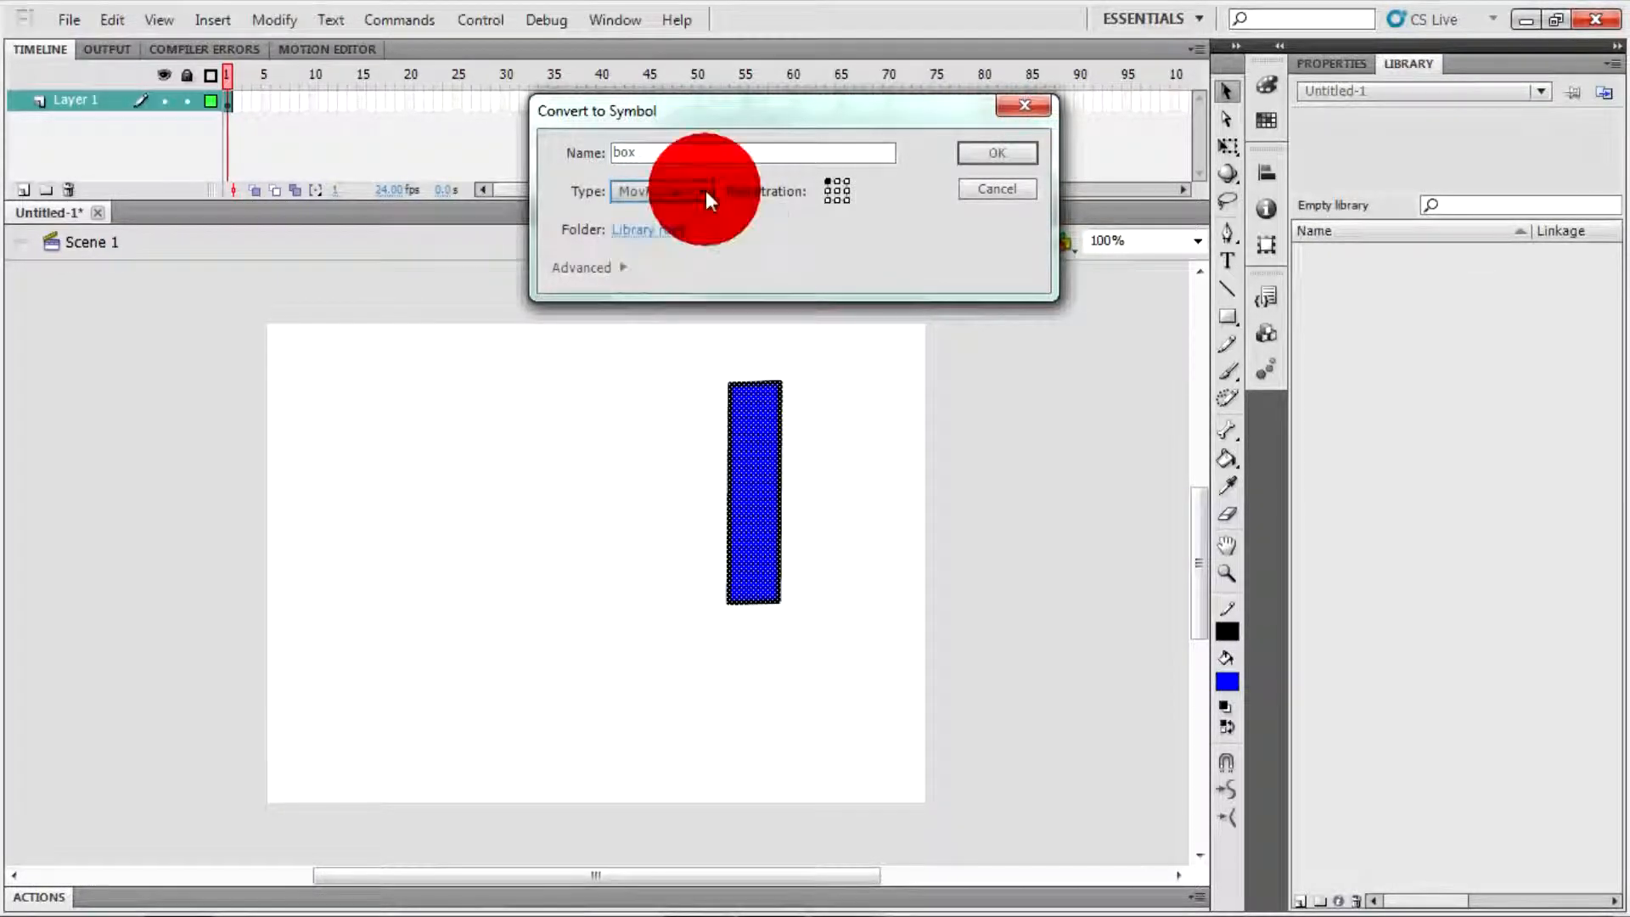
left_click(846, 200)
left_click(828, 181)
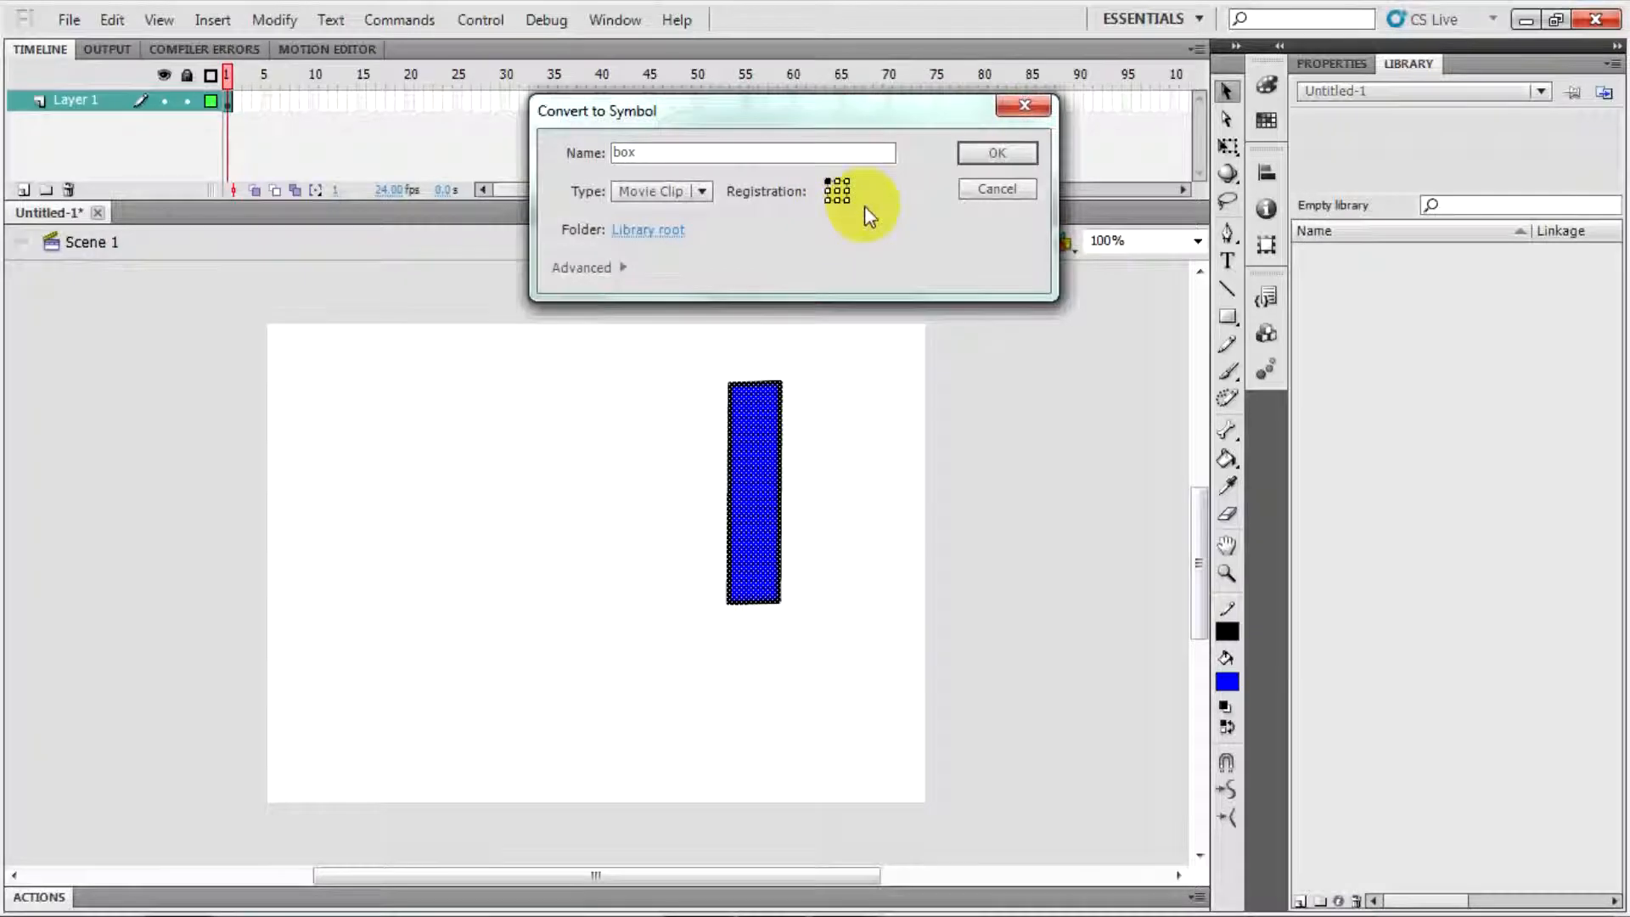
left_click(989, 154)
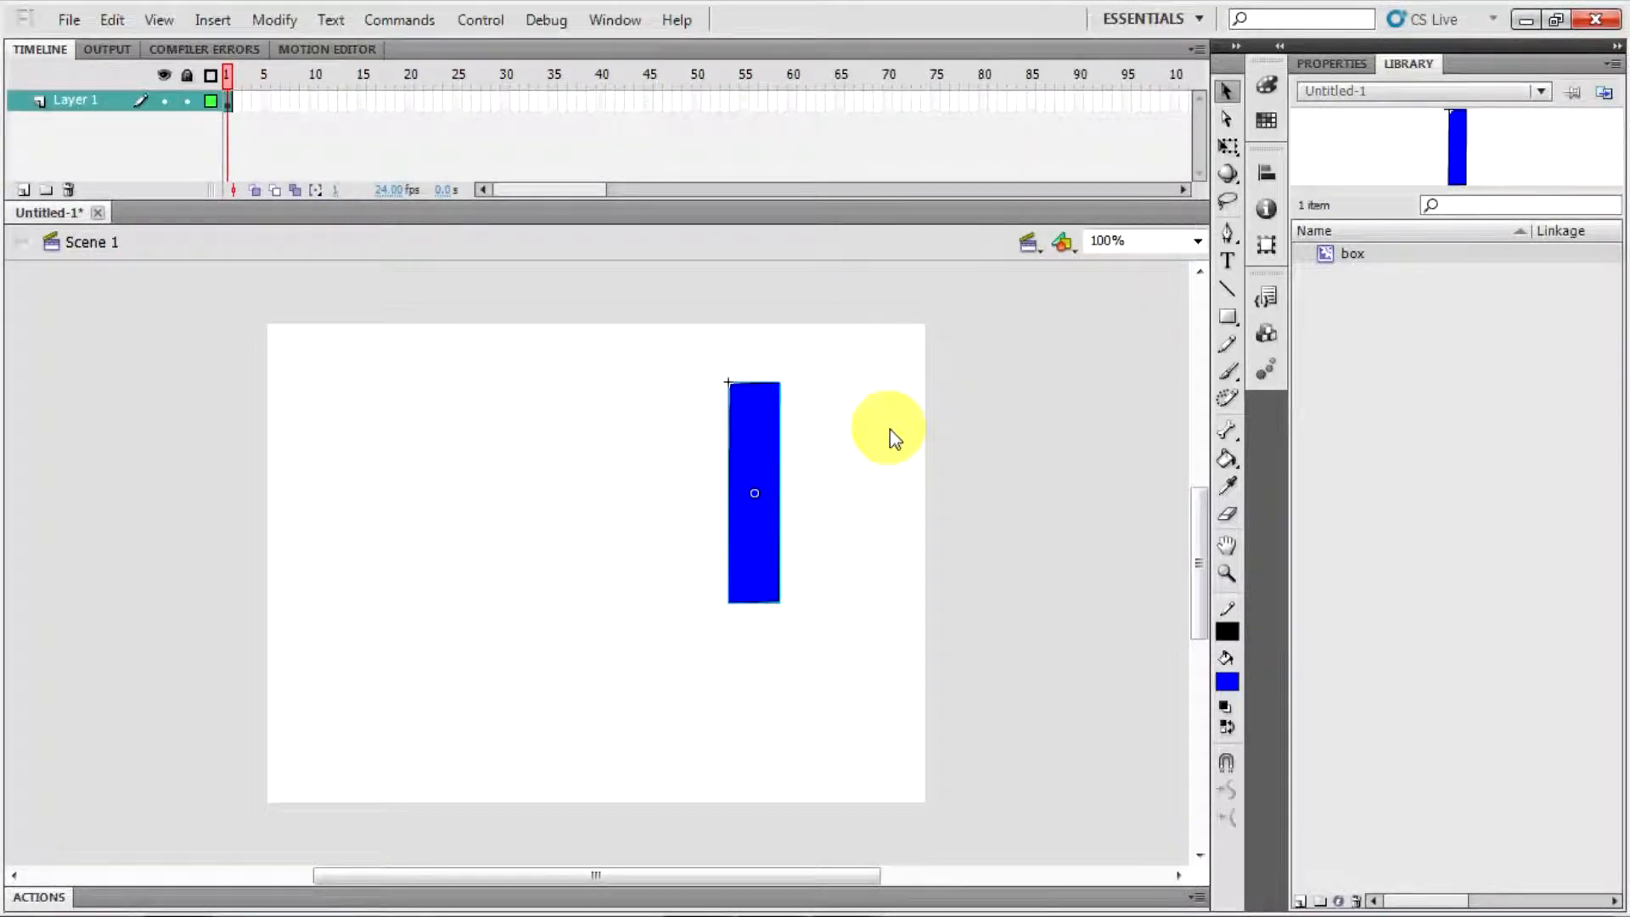
Move the box instance off the right side of the stage and back inside near the stage's right edge
left_click_drag(747, 451, 995, 449)
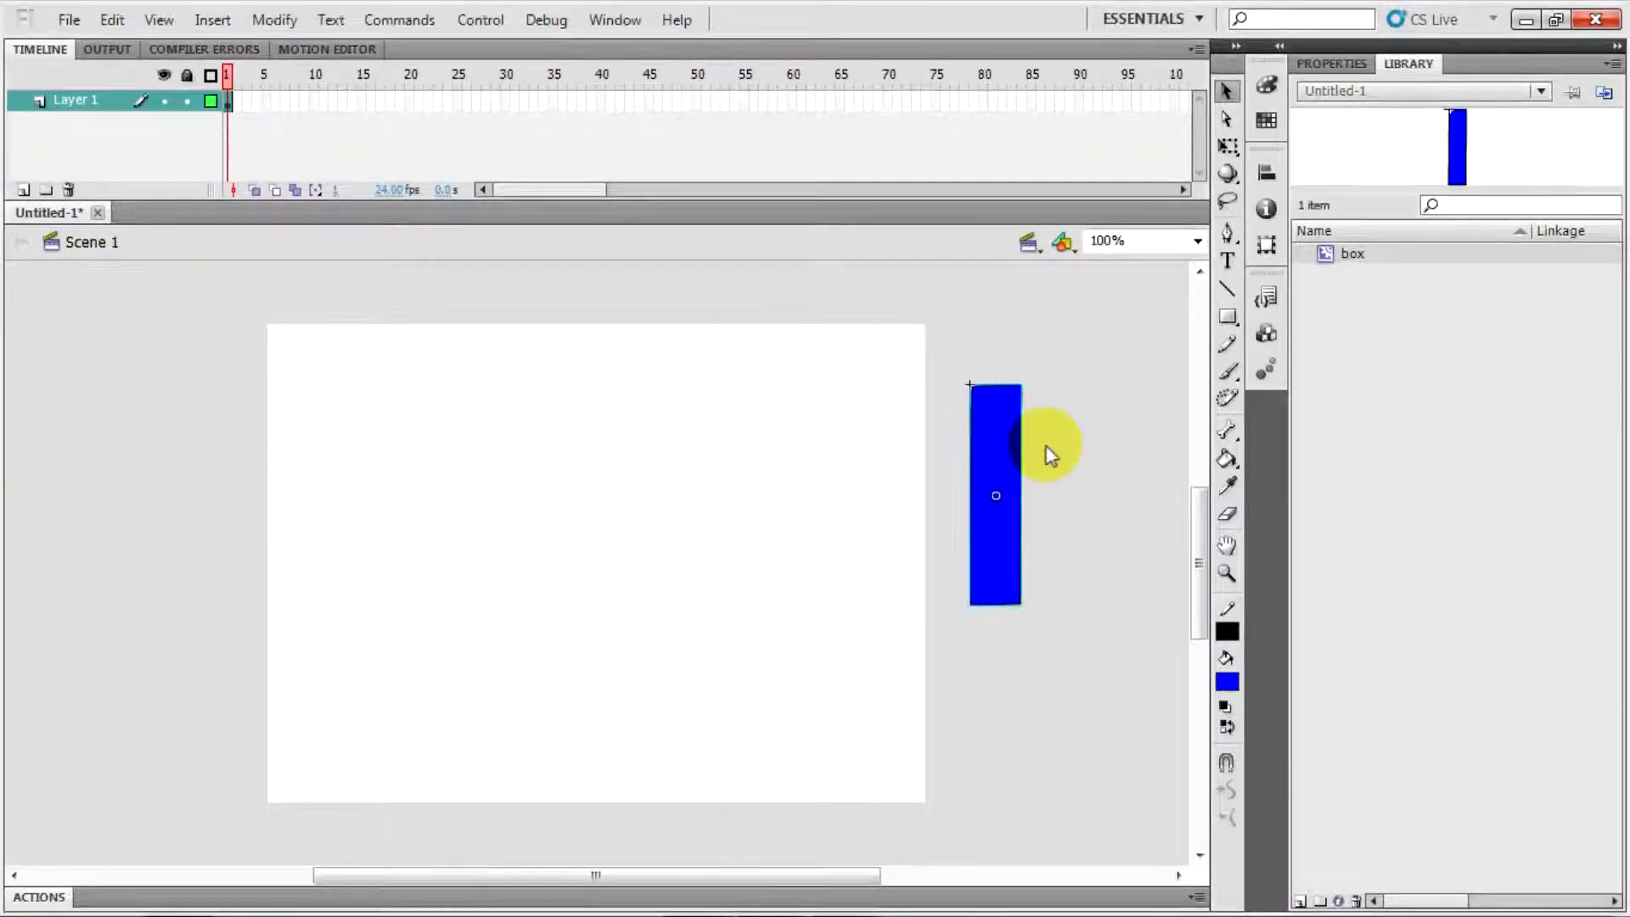
left_click(975, 417)
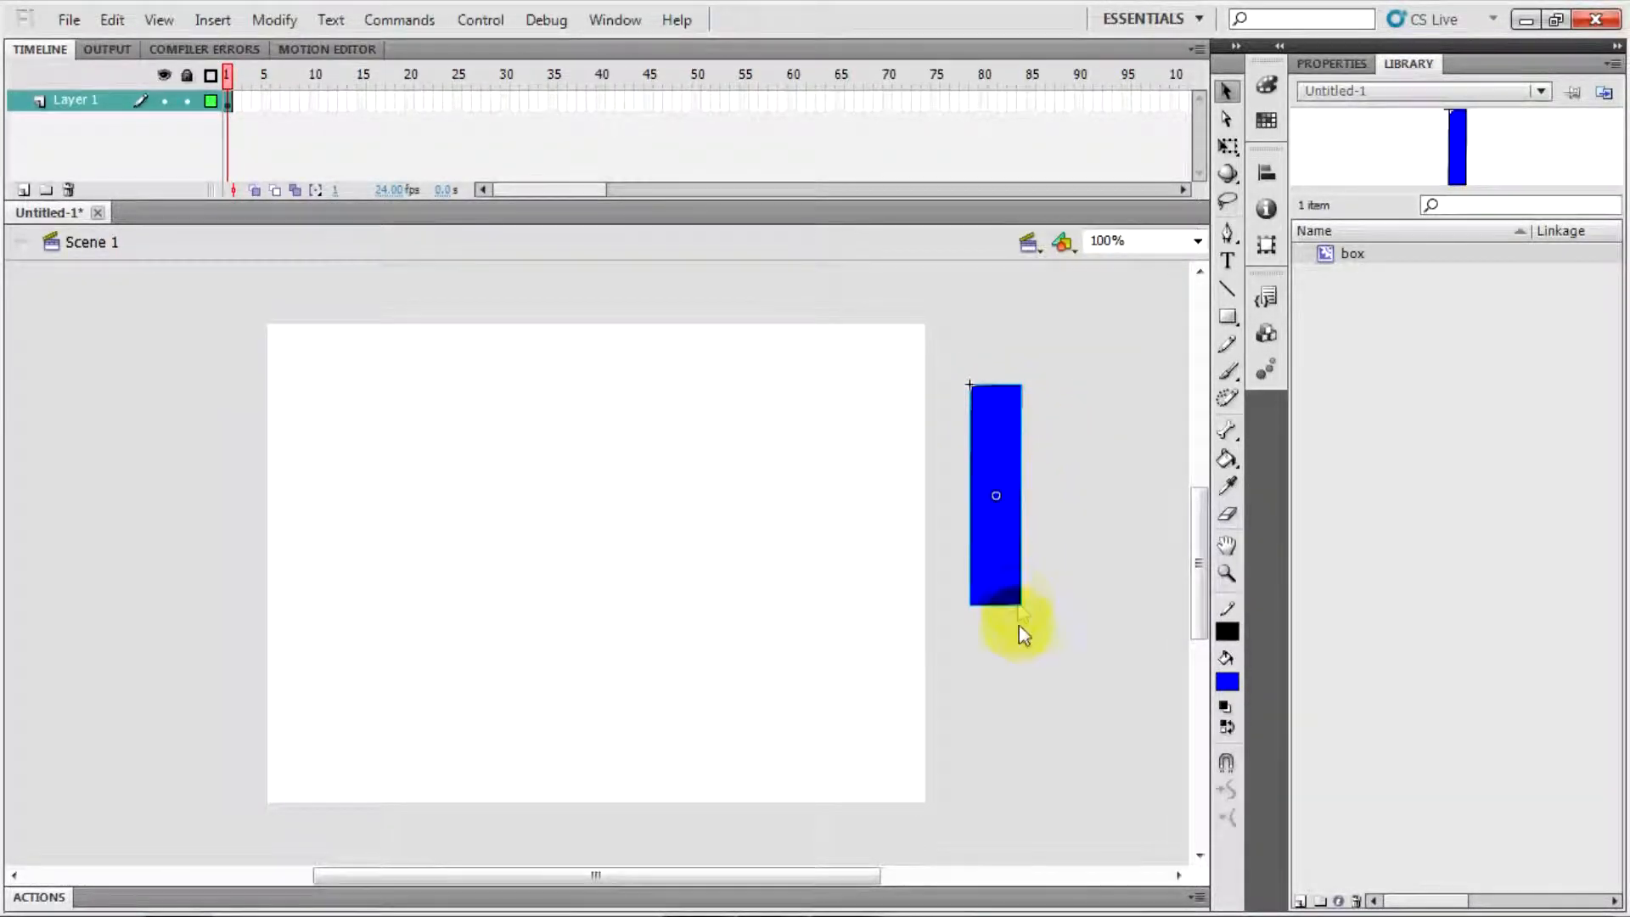
left_click(1051, 392)
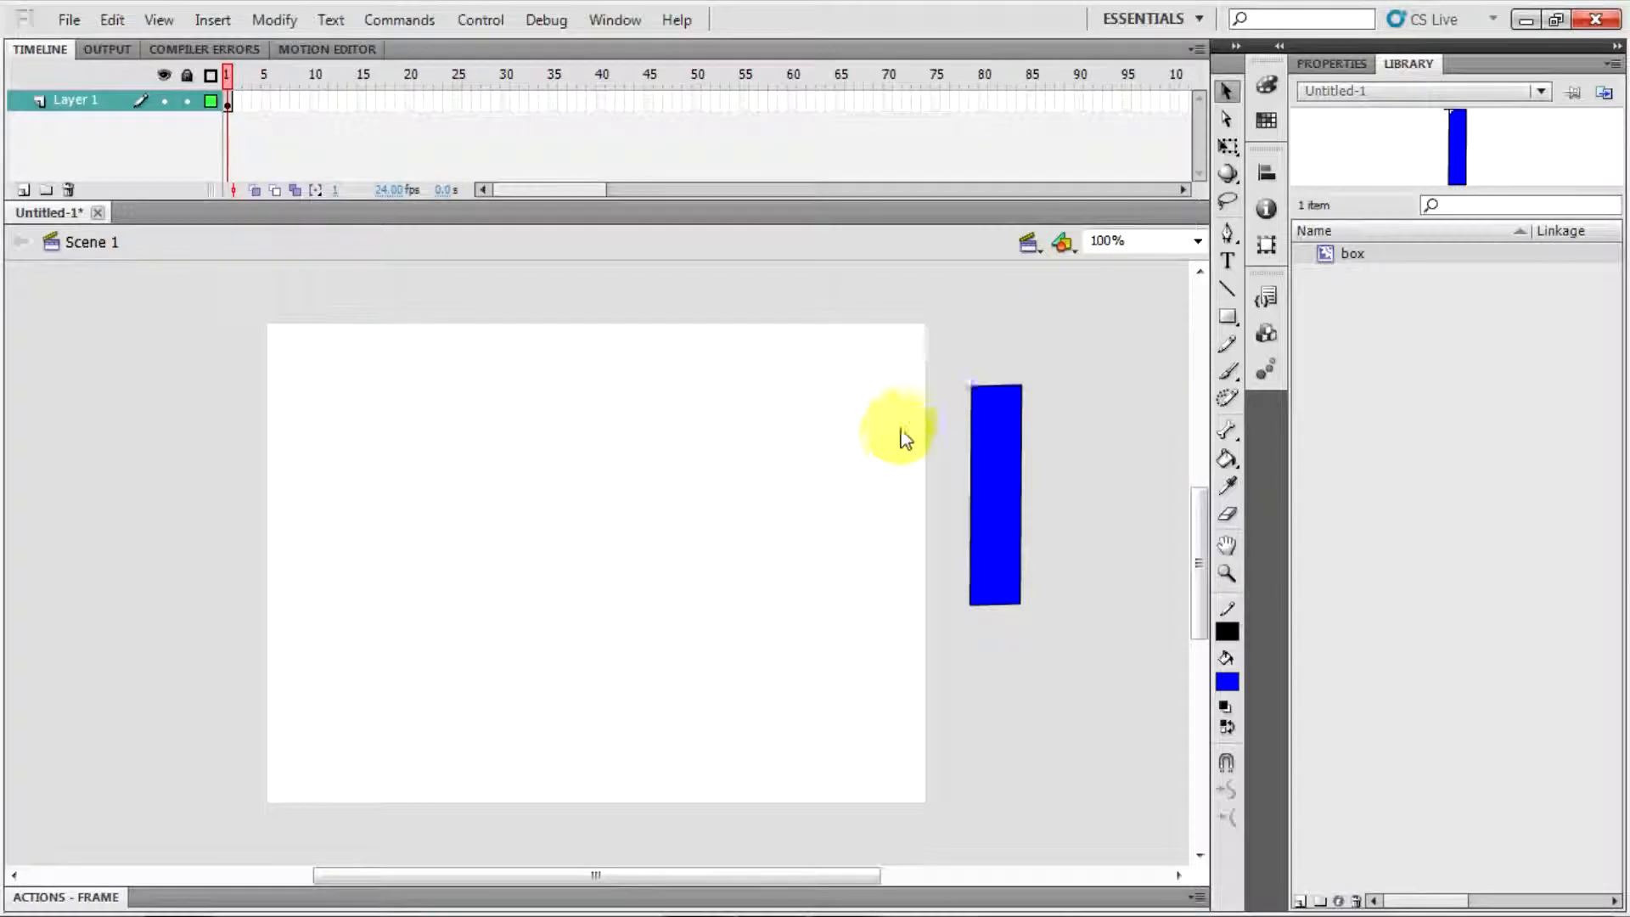
left_click(1007, 437)
mouse_move(1089, 318)
left_mouse_down()
mouse_move(1001, 646)
mouse_move(1002, 350)
mouse_move(978, 328)
left_mouse_up()
left_click(1079, 460)
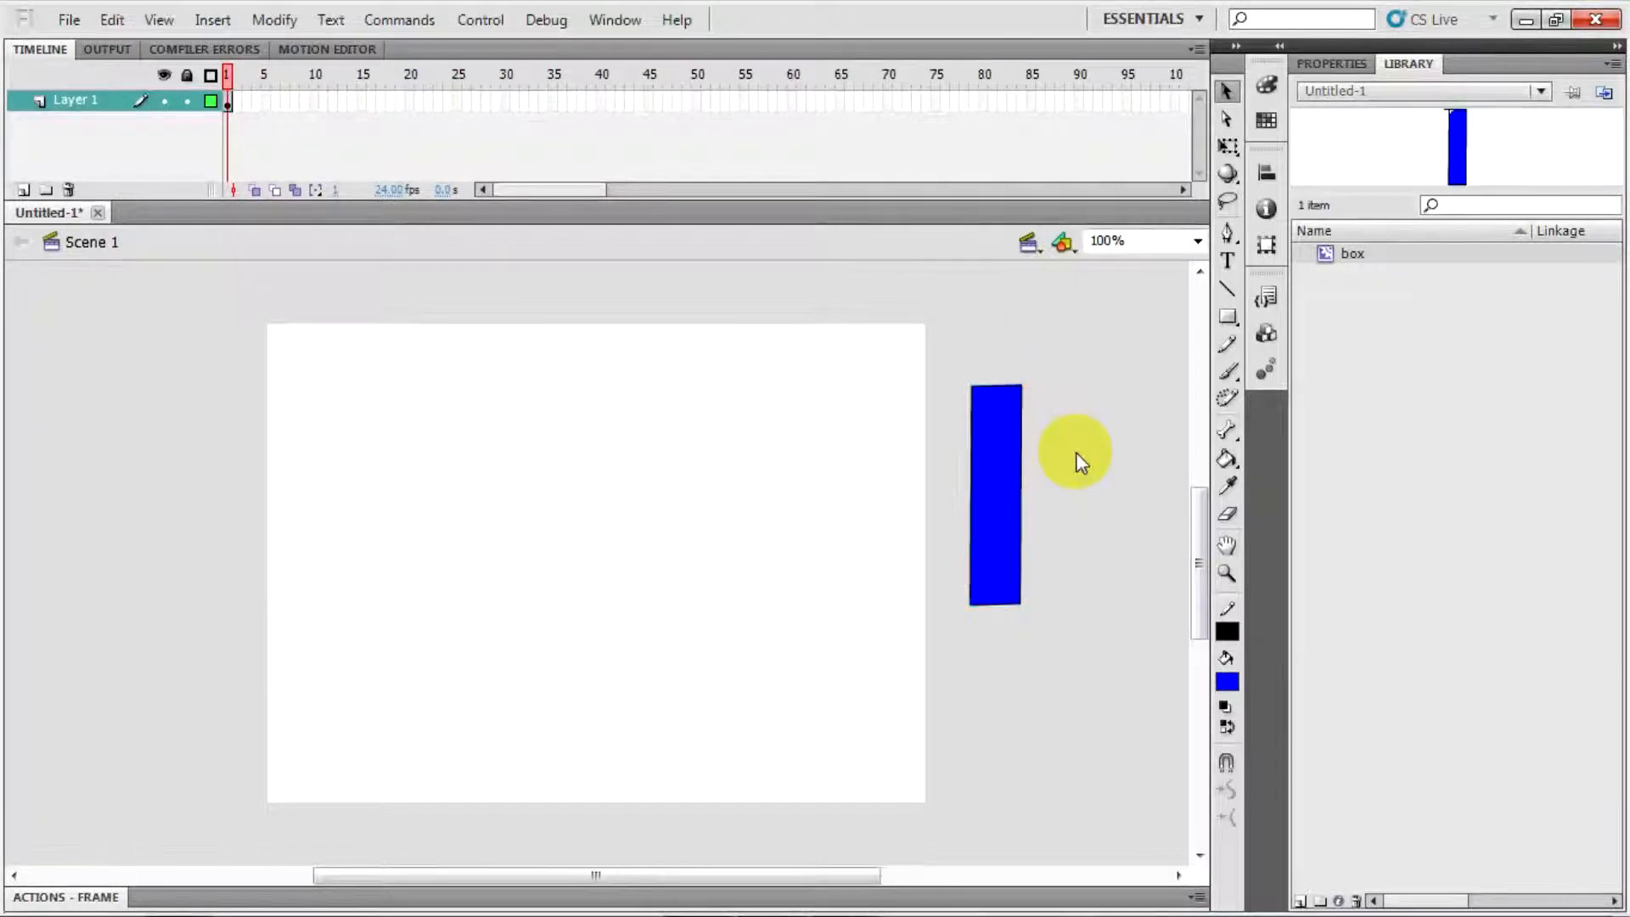
left_click_drag(1000, 430, 853, 416)
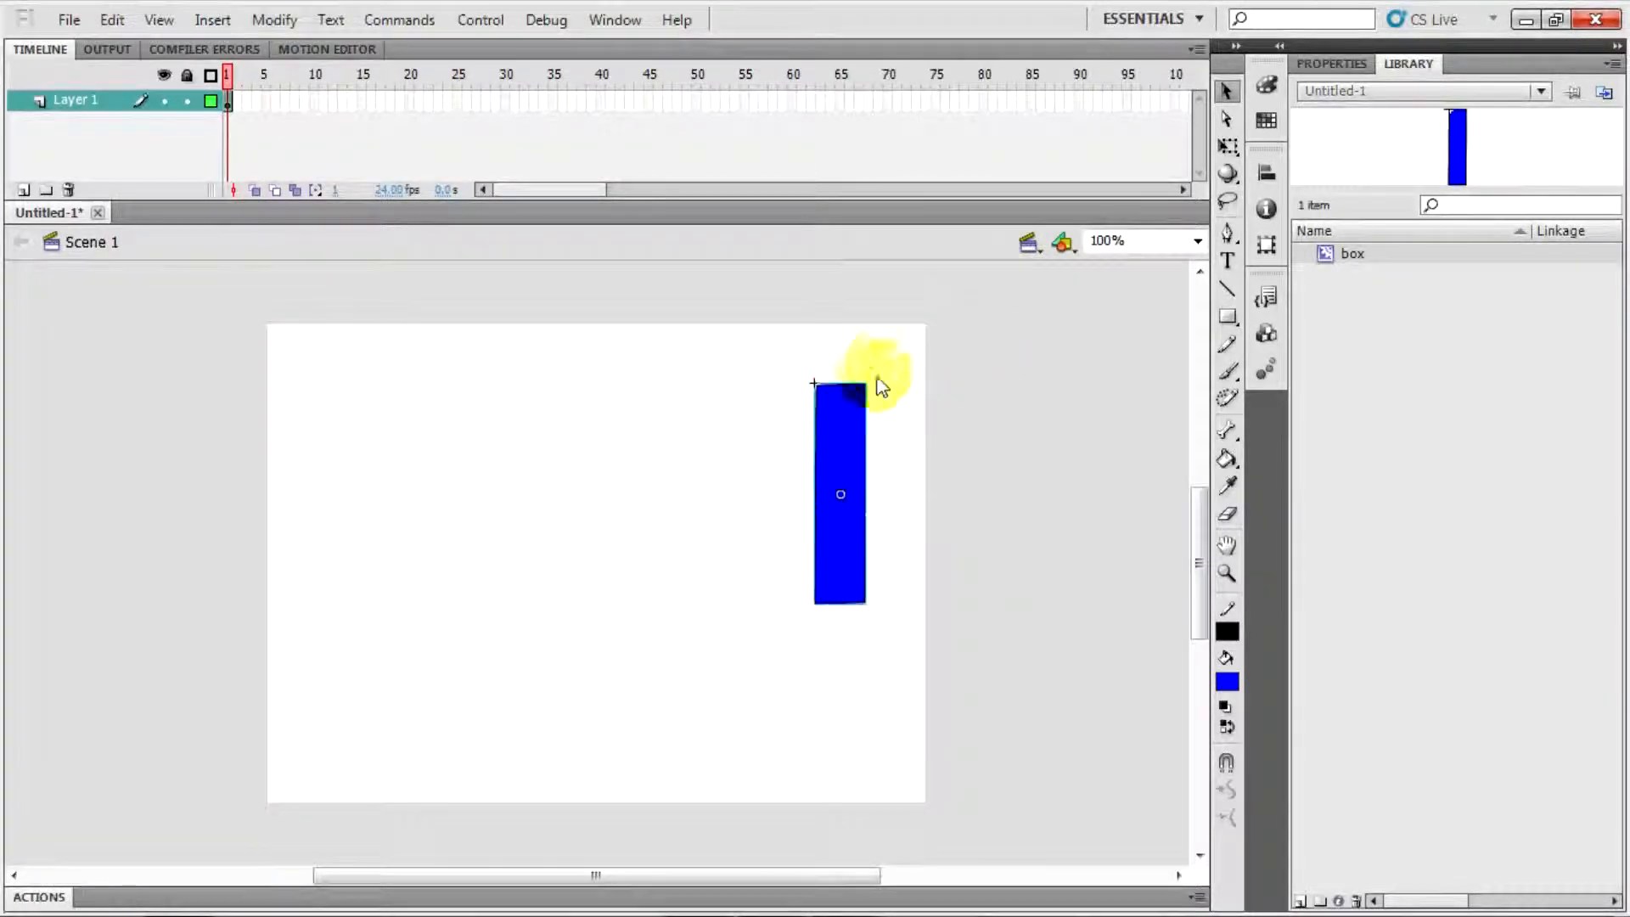
Shift the box instance's transformation point down toward its lower end with Free Transform, and reselect the instance to check it
left_click(1229, 148)
left_click(845, 471)
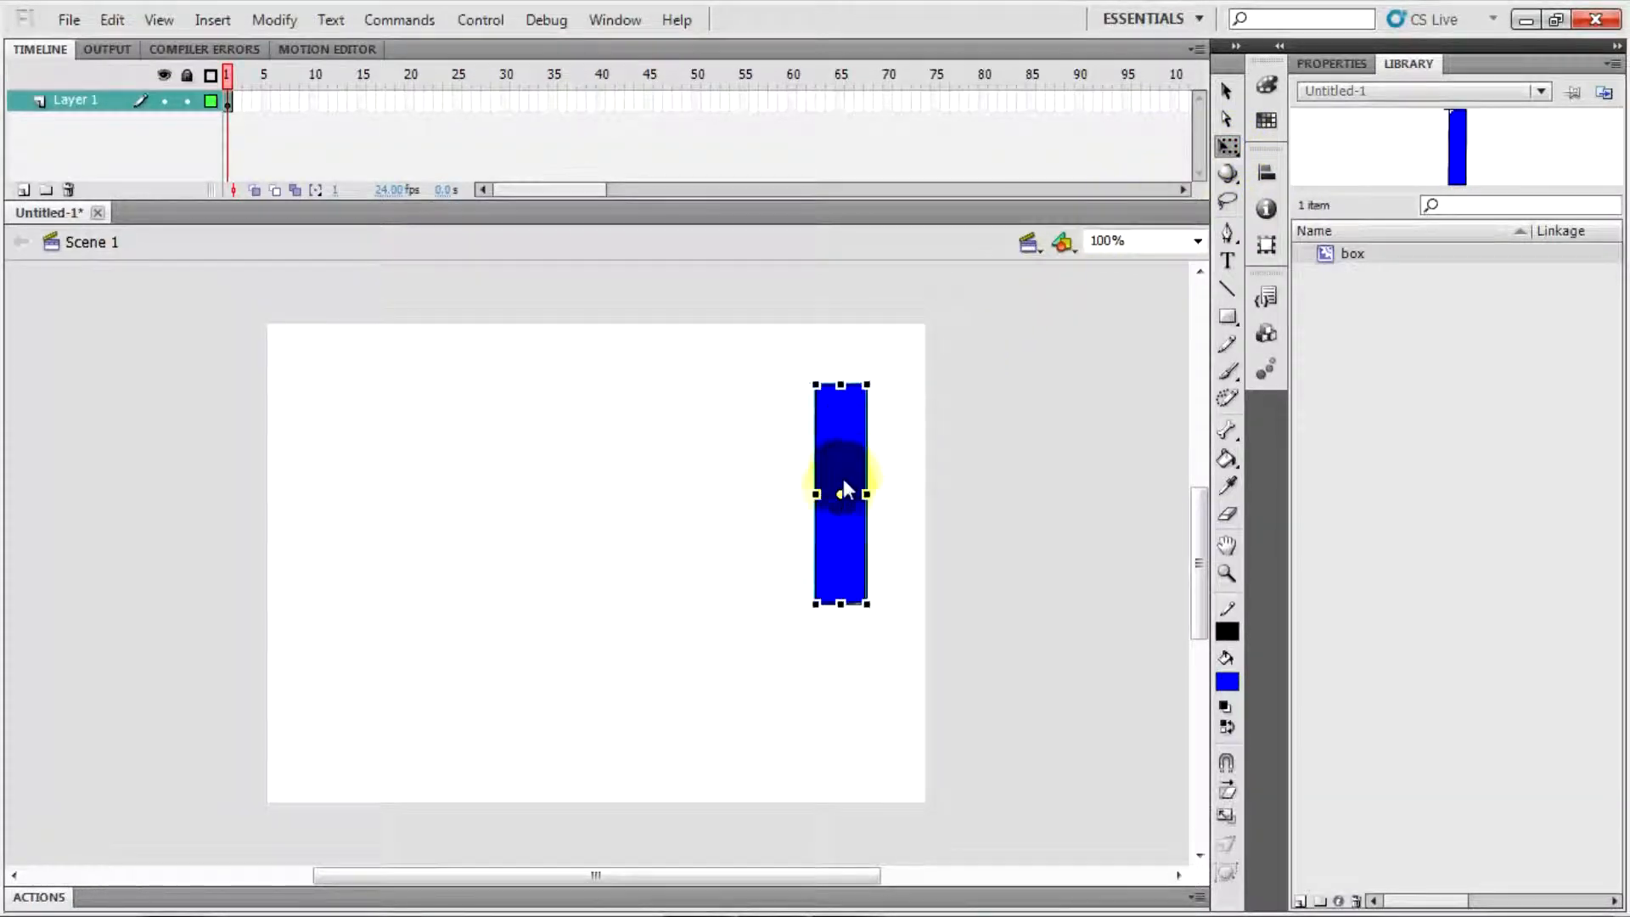
left_click_drag(841, 495, 846, 547)
left_click(913, 471)
left_click(850, 446)
left_click(927, 454)
left_click(849, 451)
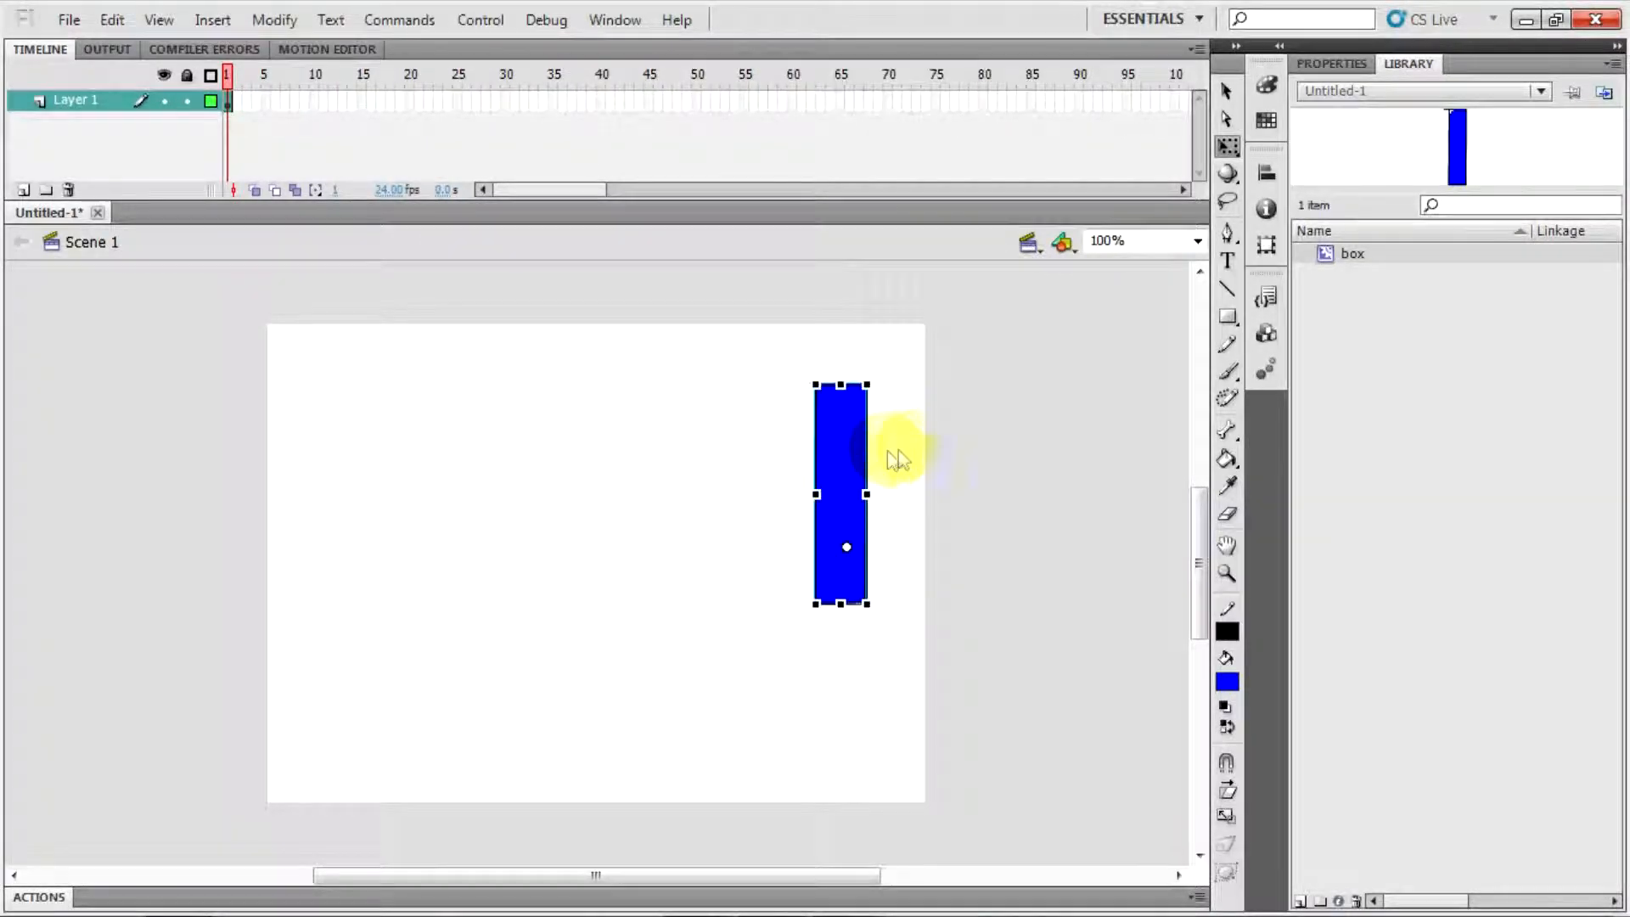
left_click(925, 456)
Draw a plain blue rectangle left of the box instance and shift its transformation point toward its lower-right corner
left_click(1225, 315)
left_click_drag(545, 471, 677, 582)
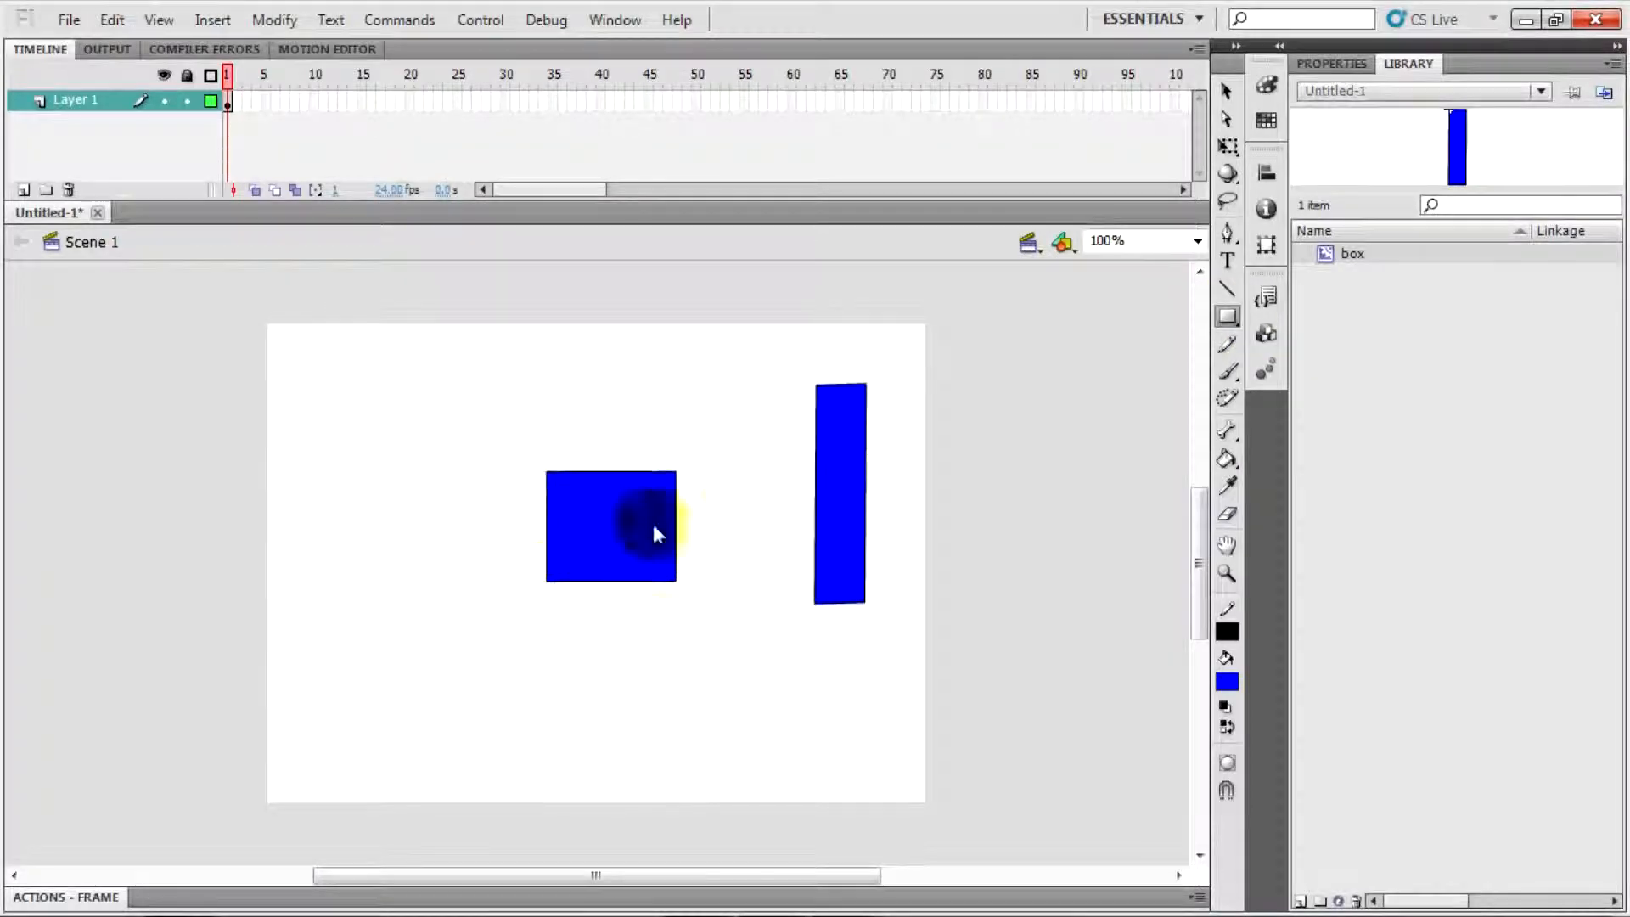
left_click(1222, 153)
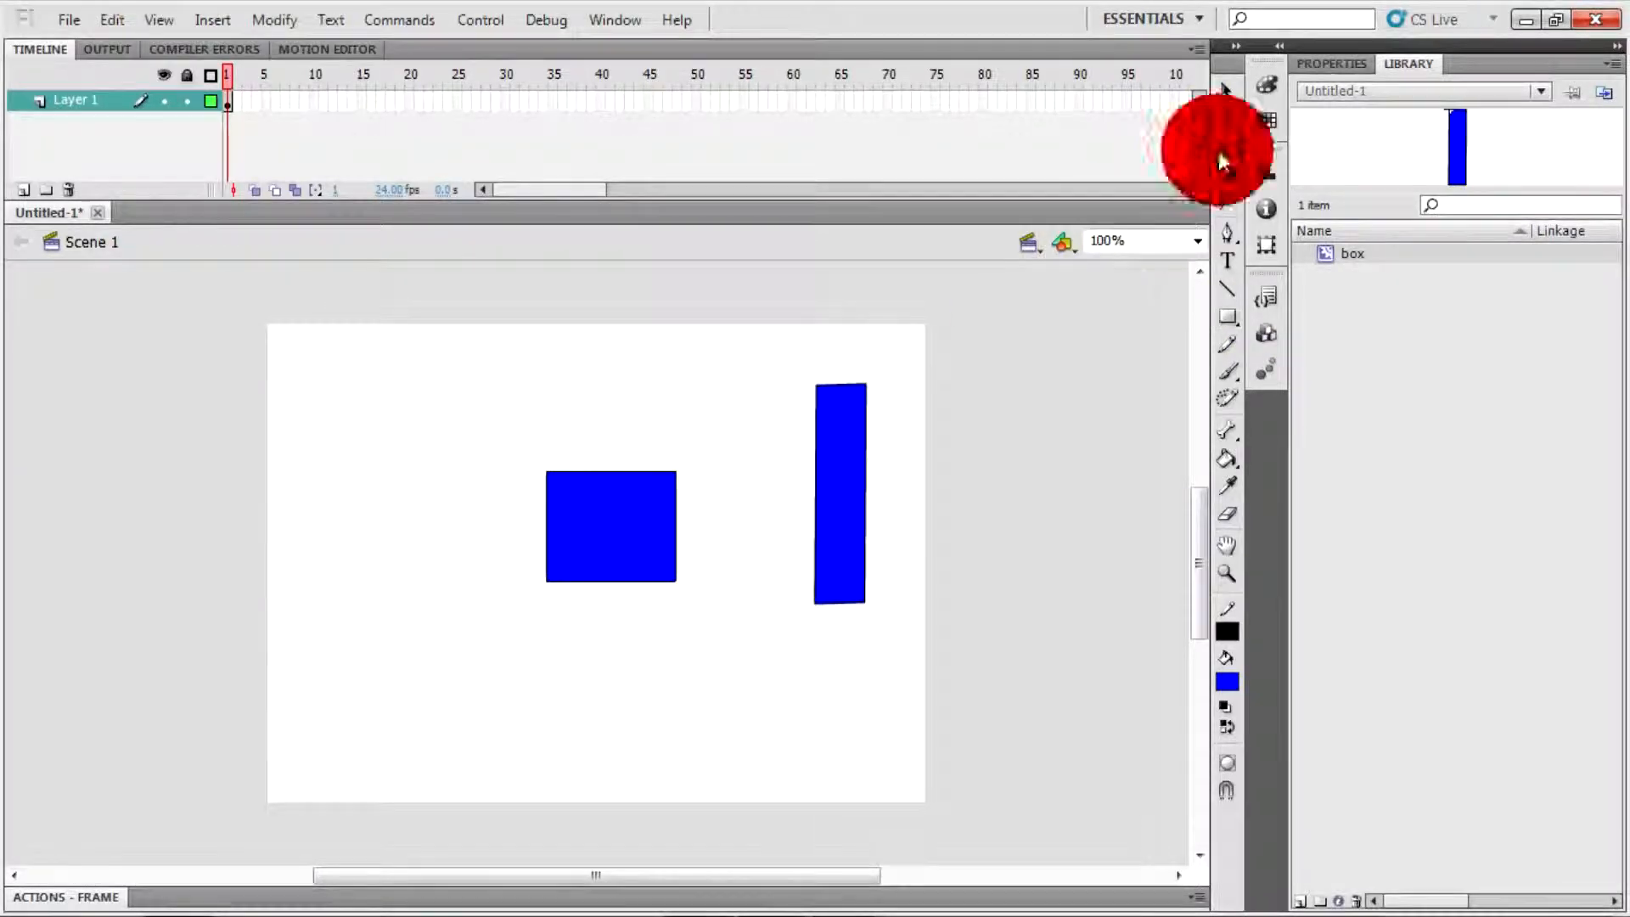
left_click(613, 514)
left_click_drag(612, 526, 632, 553)
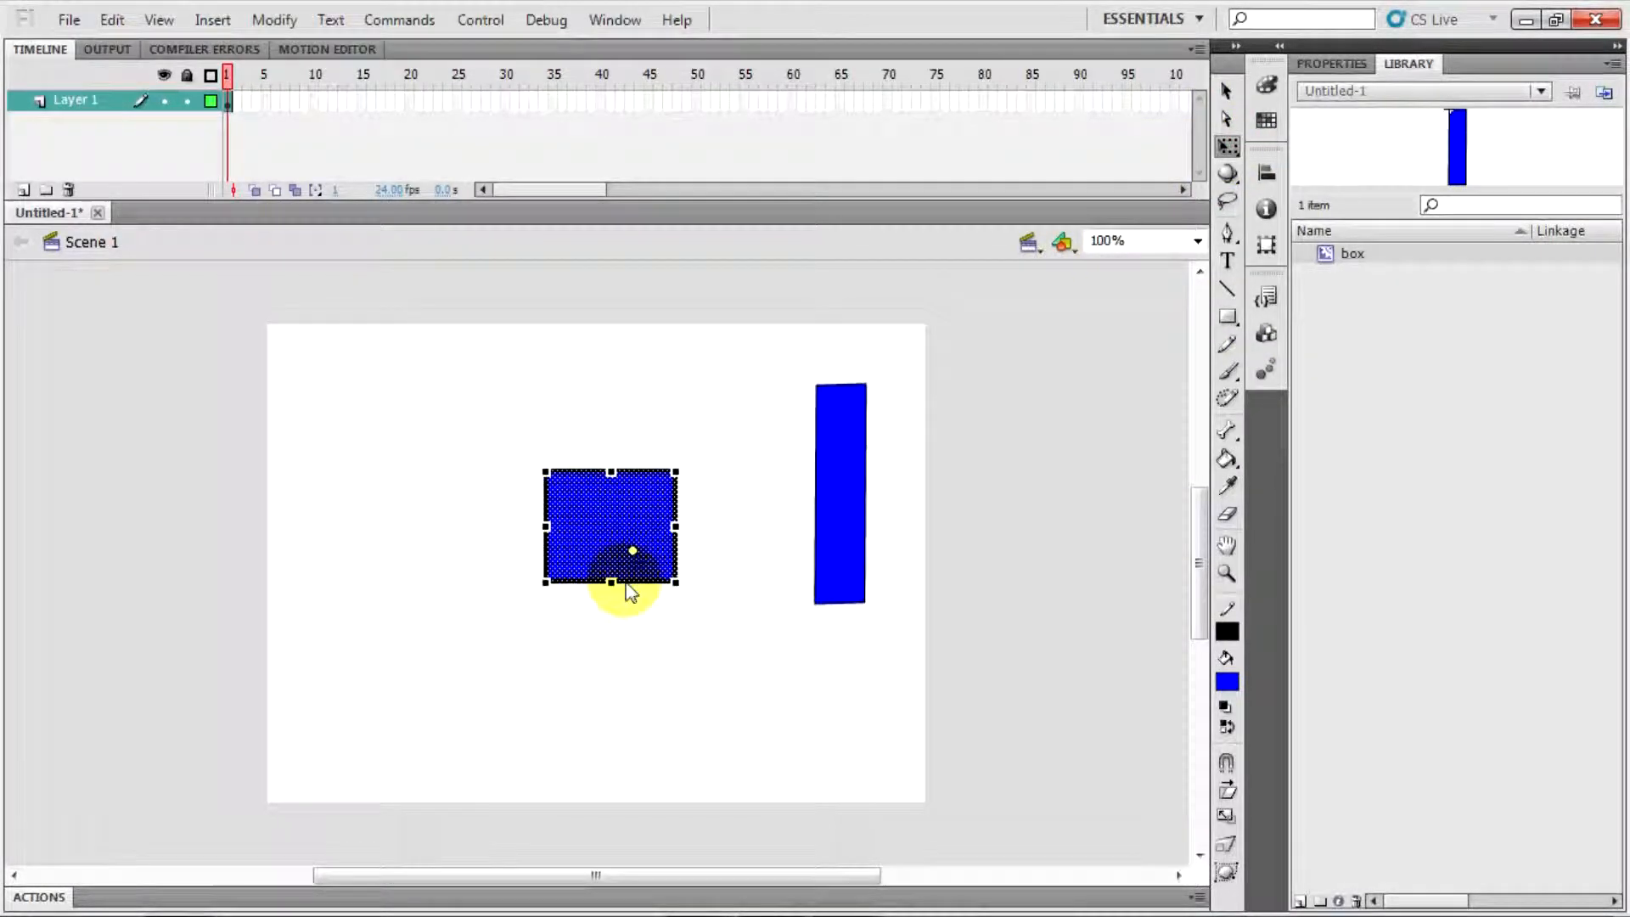
Deselect and reselect the plain rectangle, try shifting its transformation point again, and delete the rectangle
left_click(672, 652)
left_click(676, 606)
left_click_drag(676, 606, 481, 410)
left_click_drag(611, 527, 581, 500)
left_click(447, 353)
left_click_drag(439, 331, 781, 708)
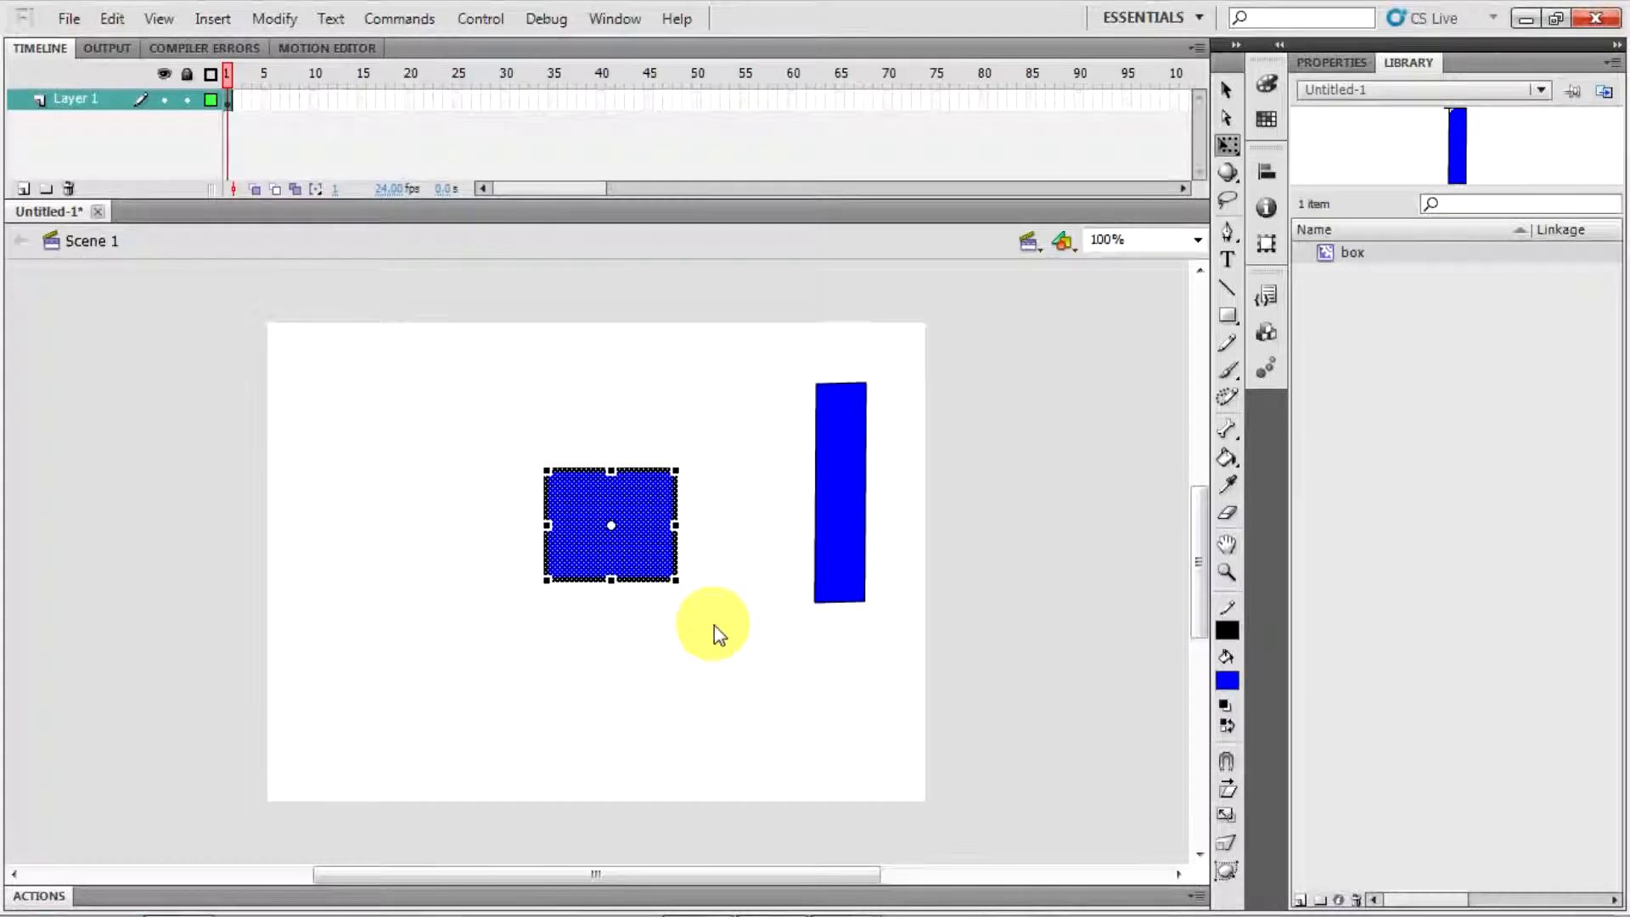
key("Delete")
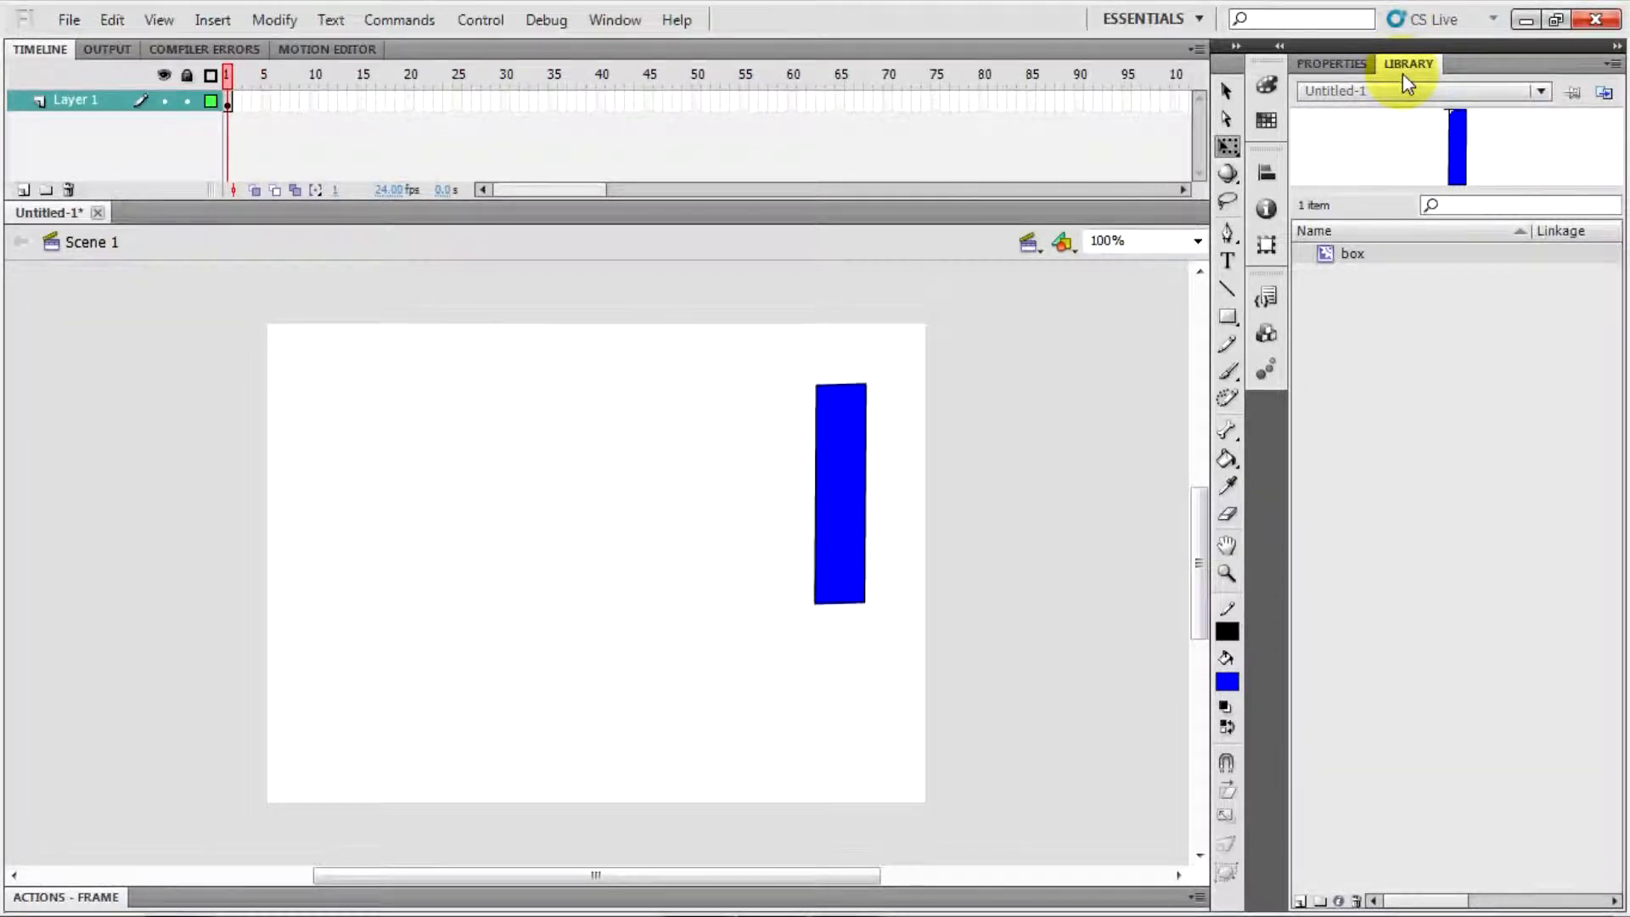
Open the box symbol for editing and select different portions of its blue shape to compare how they are picked
left_click(1328, 248)
left_click(1329, 250)
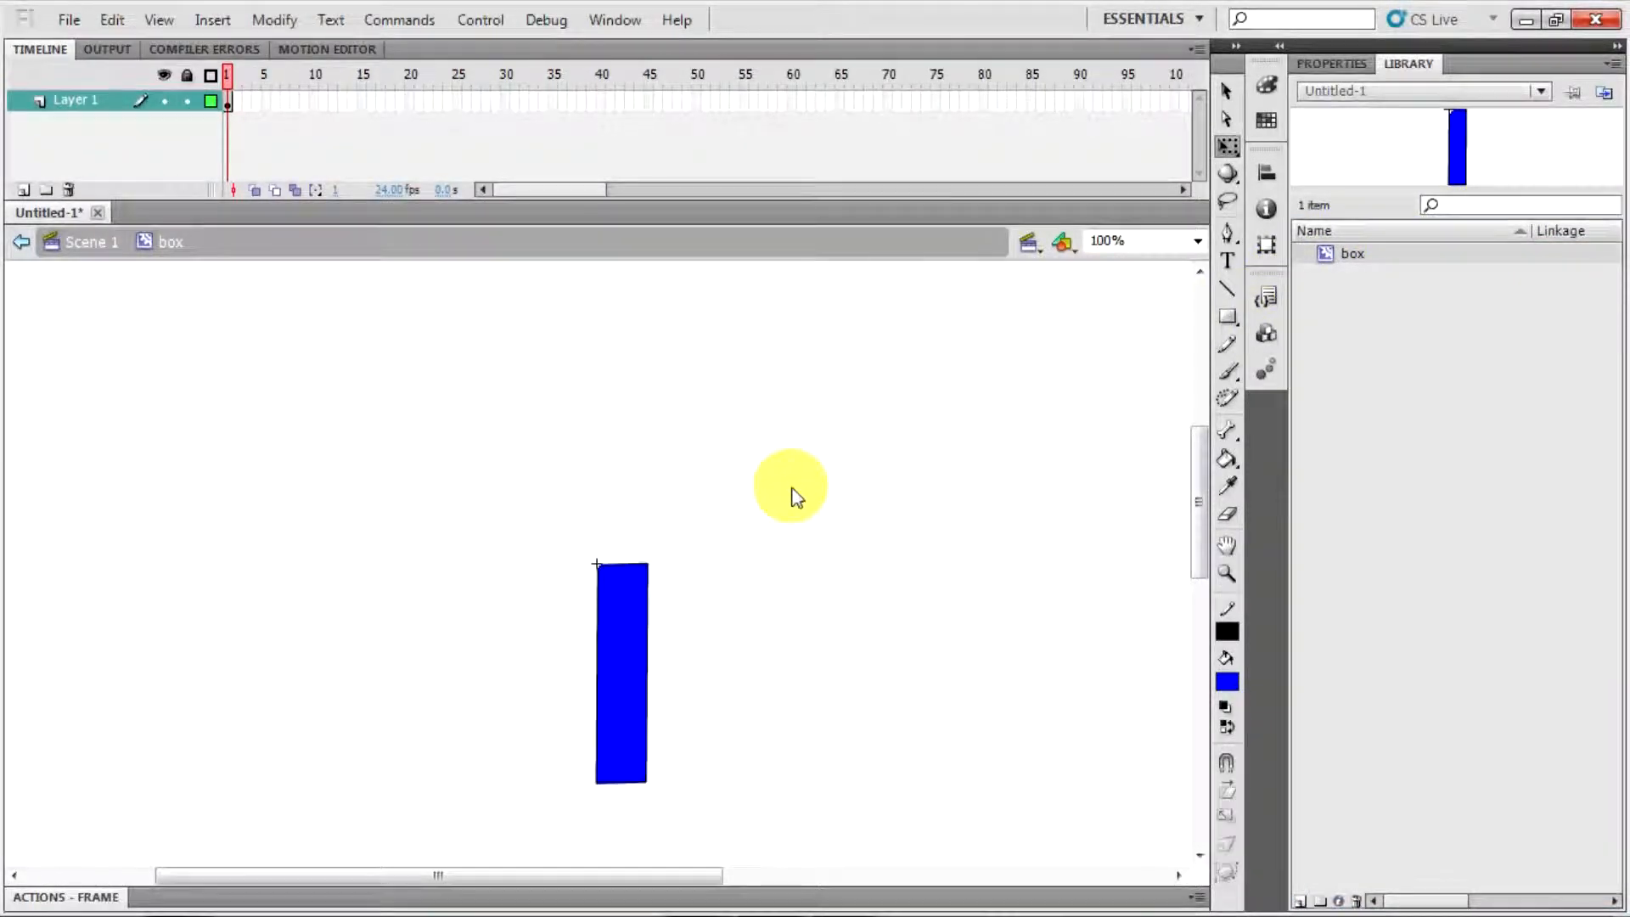
scroll(790, 499, "down", 3)
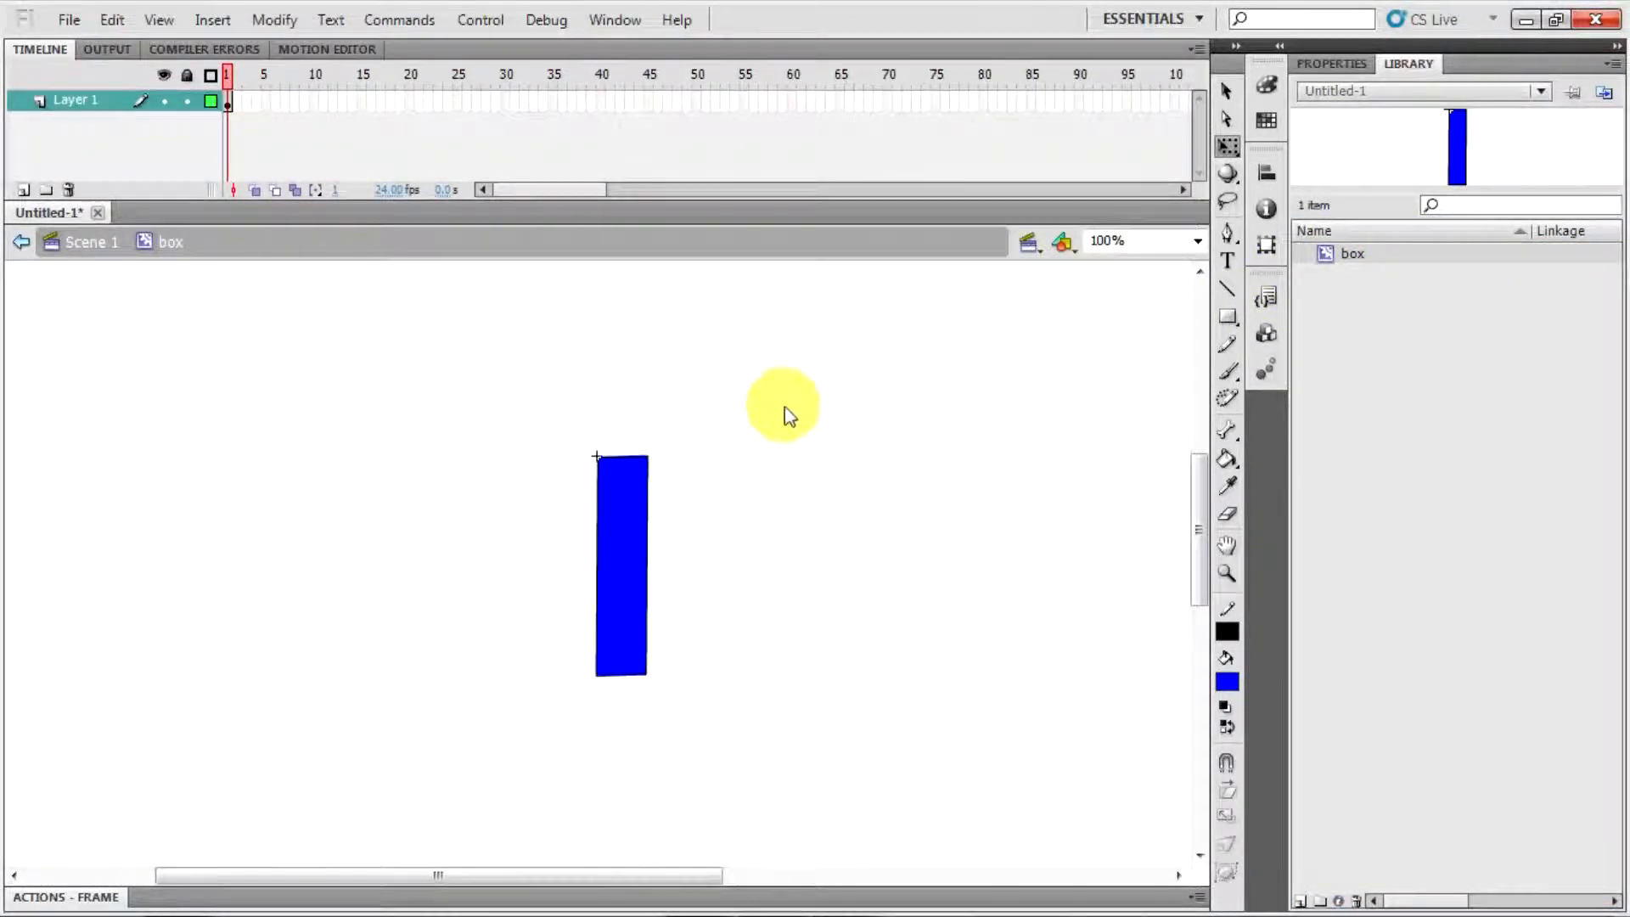
left_click_drag(767, 389, 550, 516)
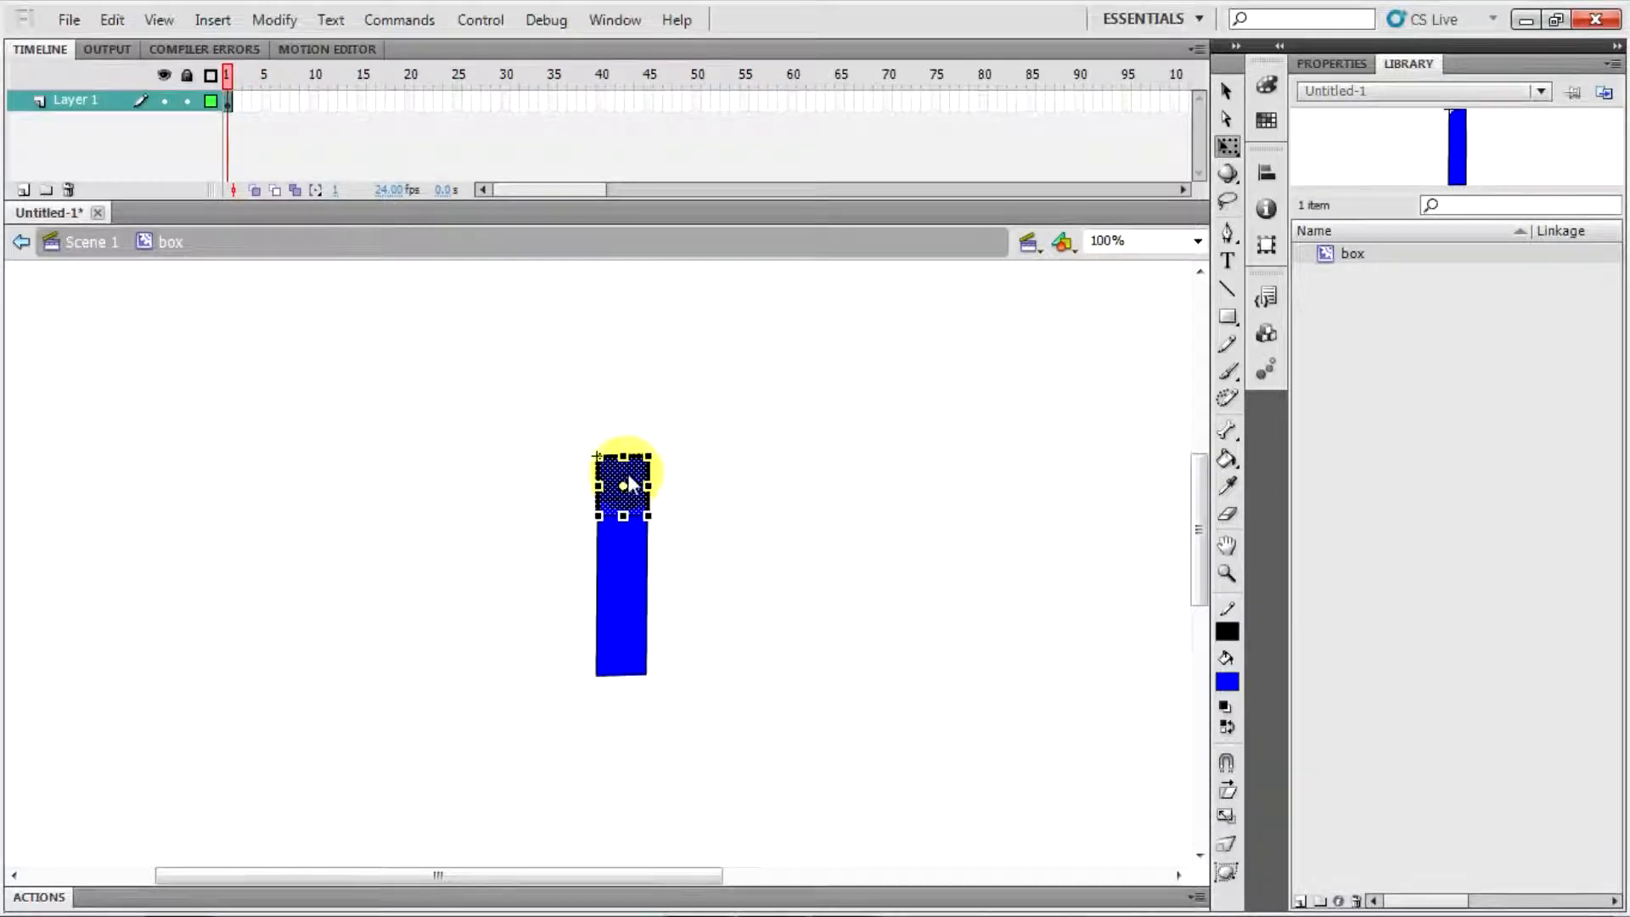
left_click_drag(692, 532, 552, 632)
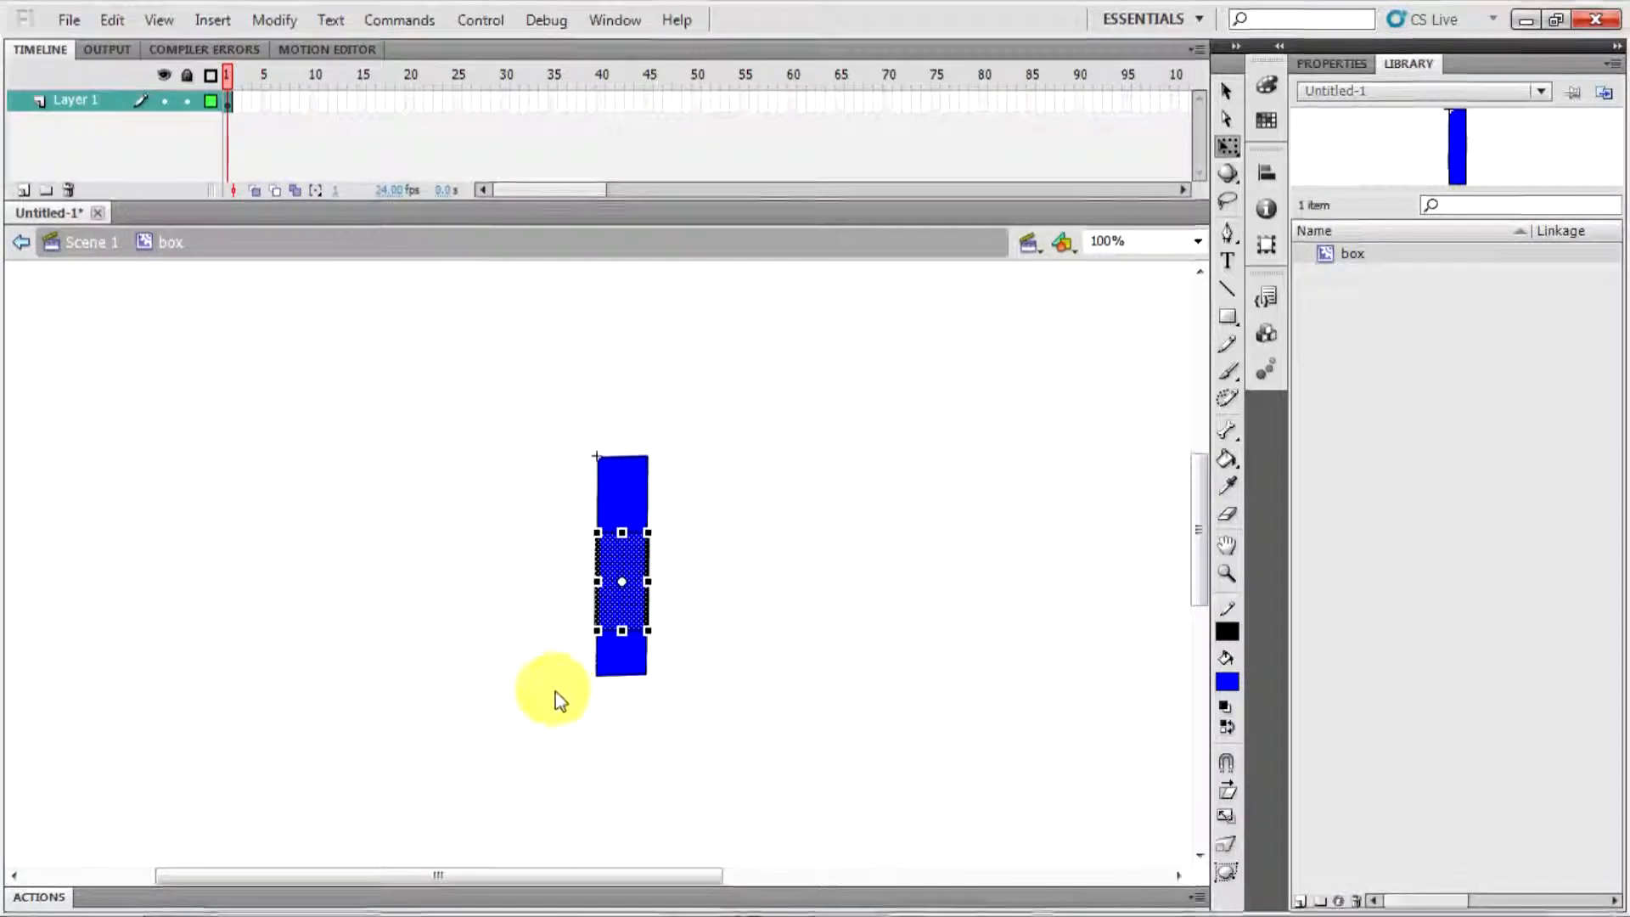
left_click_drag(718, 544, 564, 691)
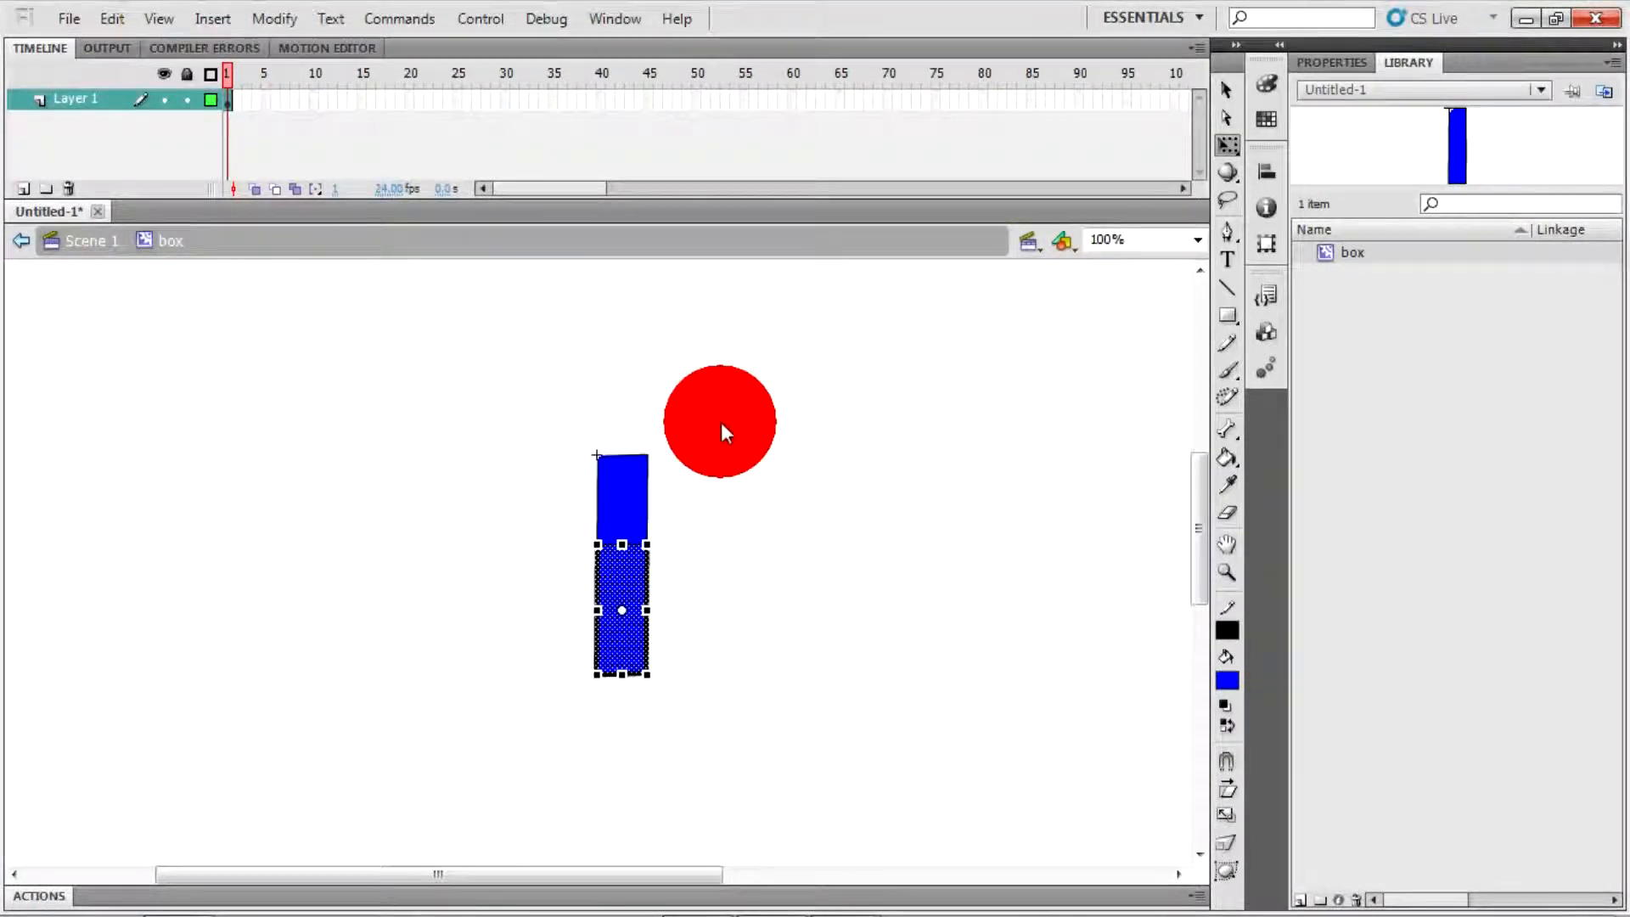
left_click(721, 421)
Try moving the transformation point of the whole shape inside the box symbol up and down, reselecting the shape each time
key("ctrl+a")
left_click_drag(622, 565, 632, 497)
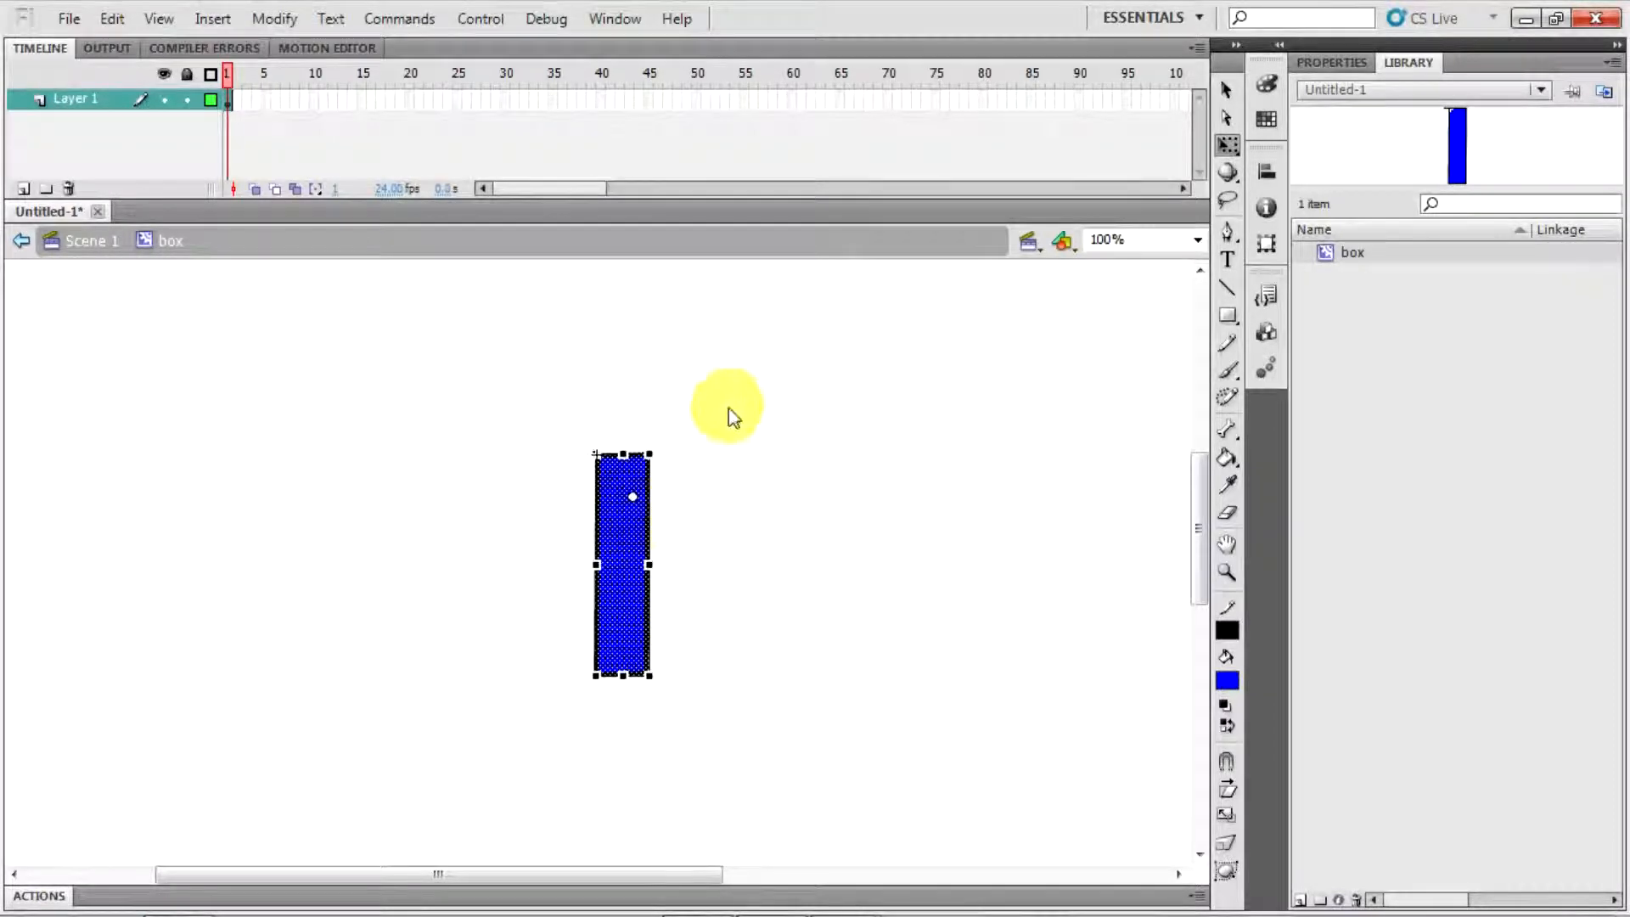
left_click_drag(730, 381, 573, 775)
left_click_drag(623, 566, 619, 614)
left_click_drag(575, 752, 724, 356)
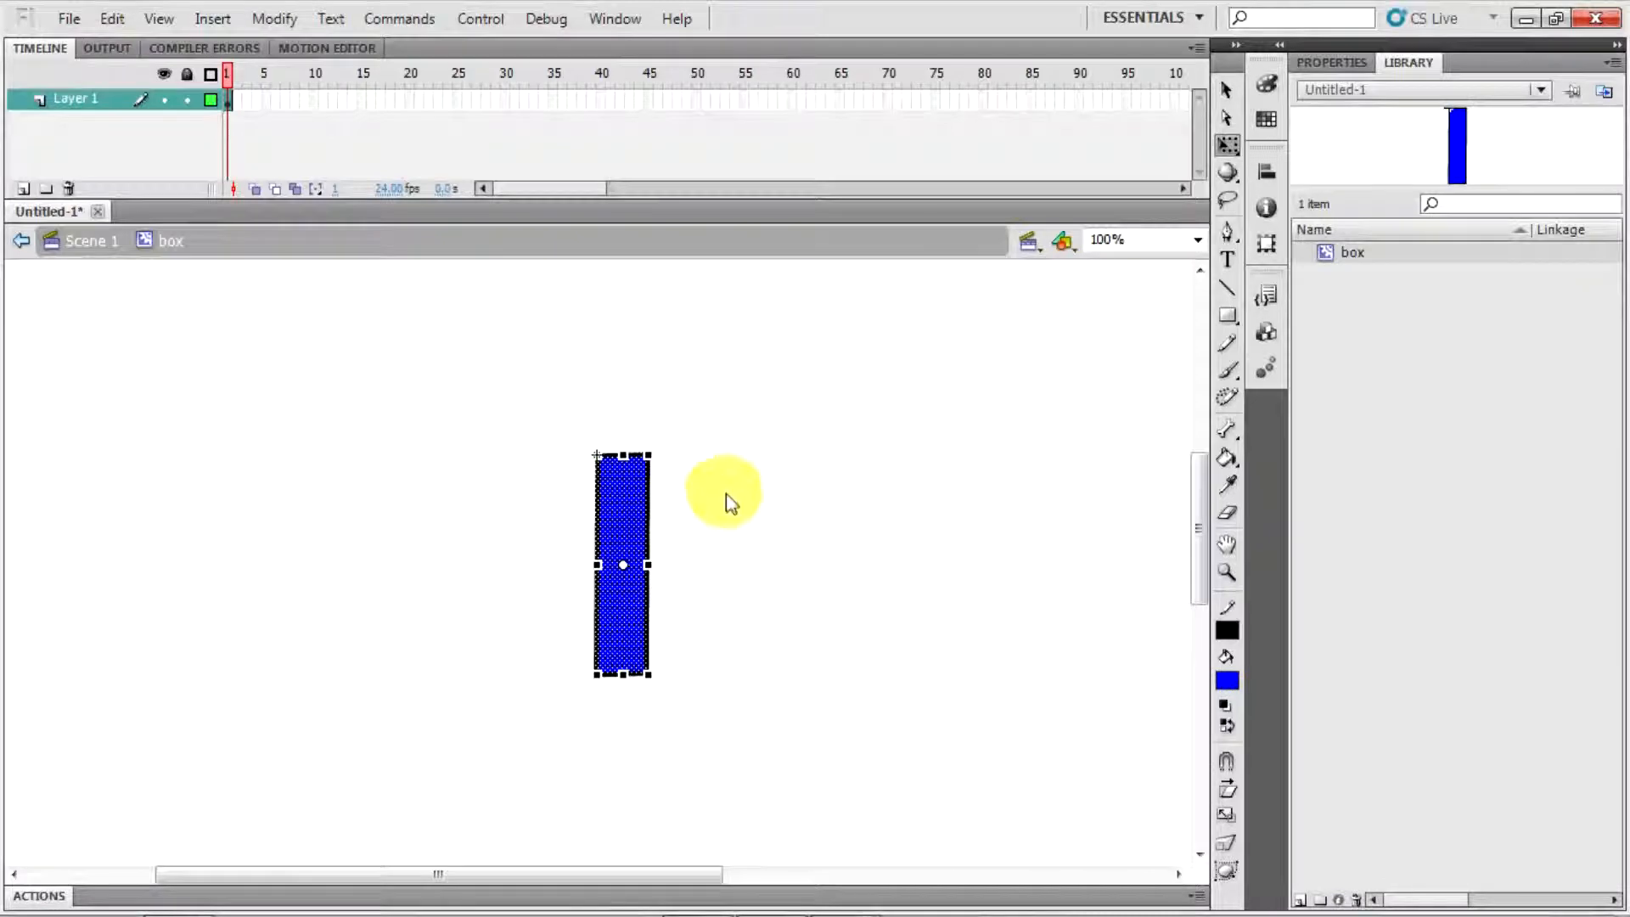
left_click(752, 516)
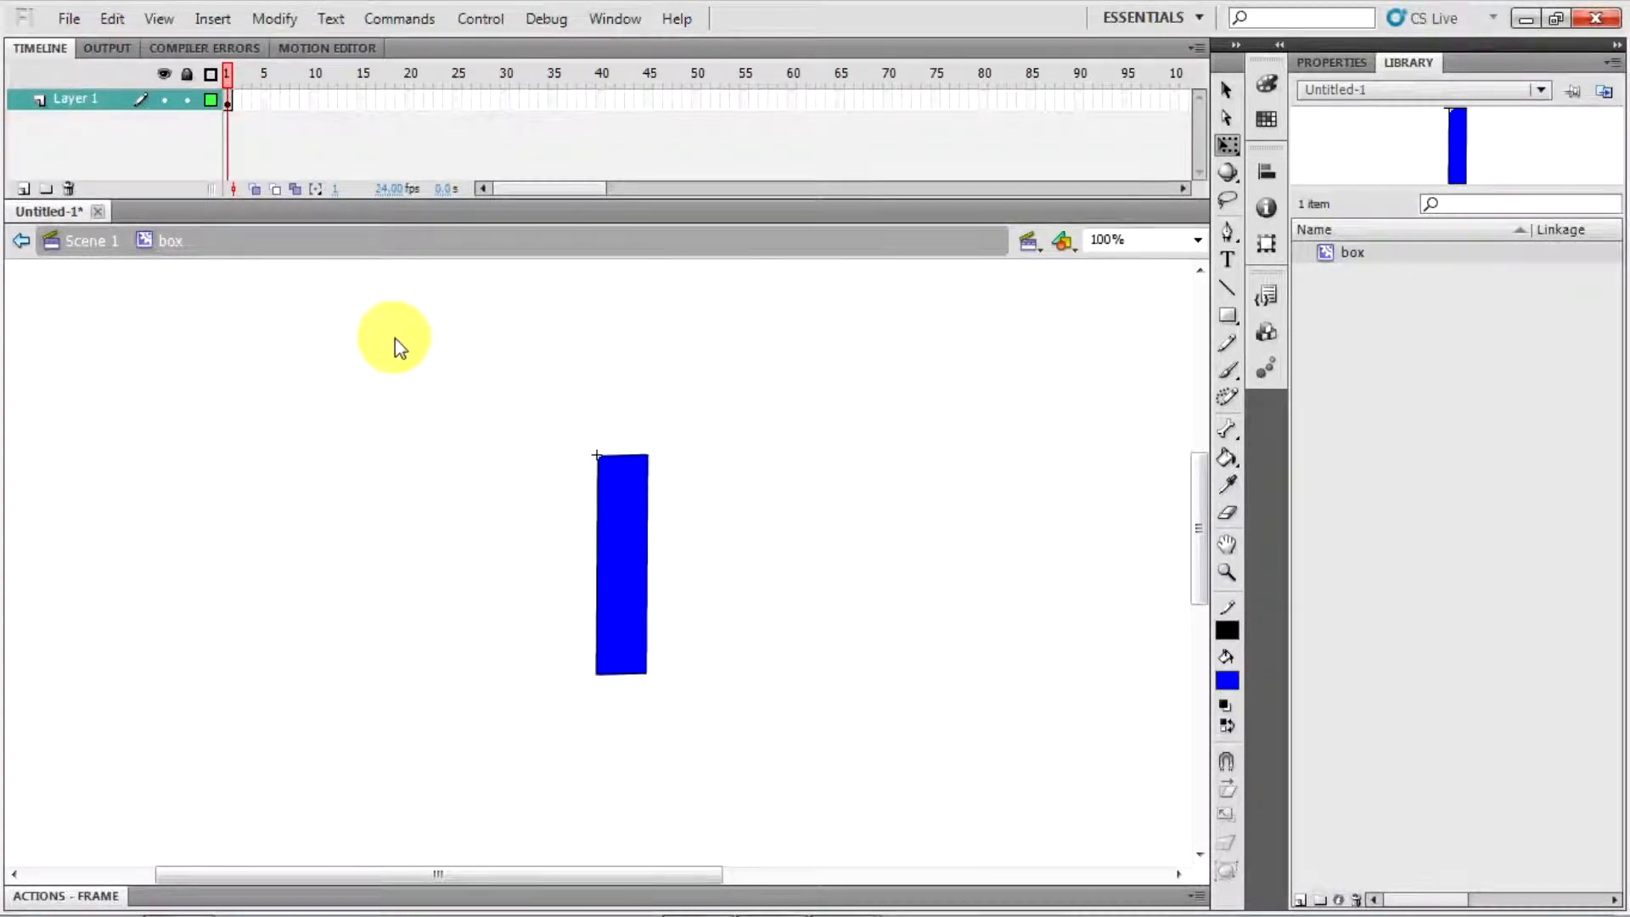
Return to Scene 1 and place a second box instance from the library on the left half of the stage
left_click(98, 243)
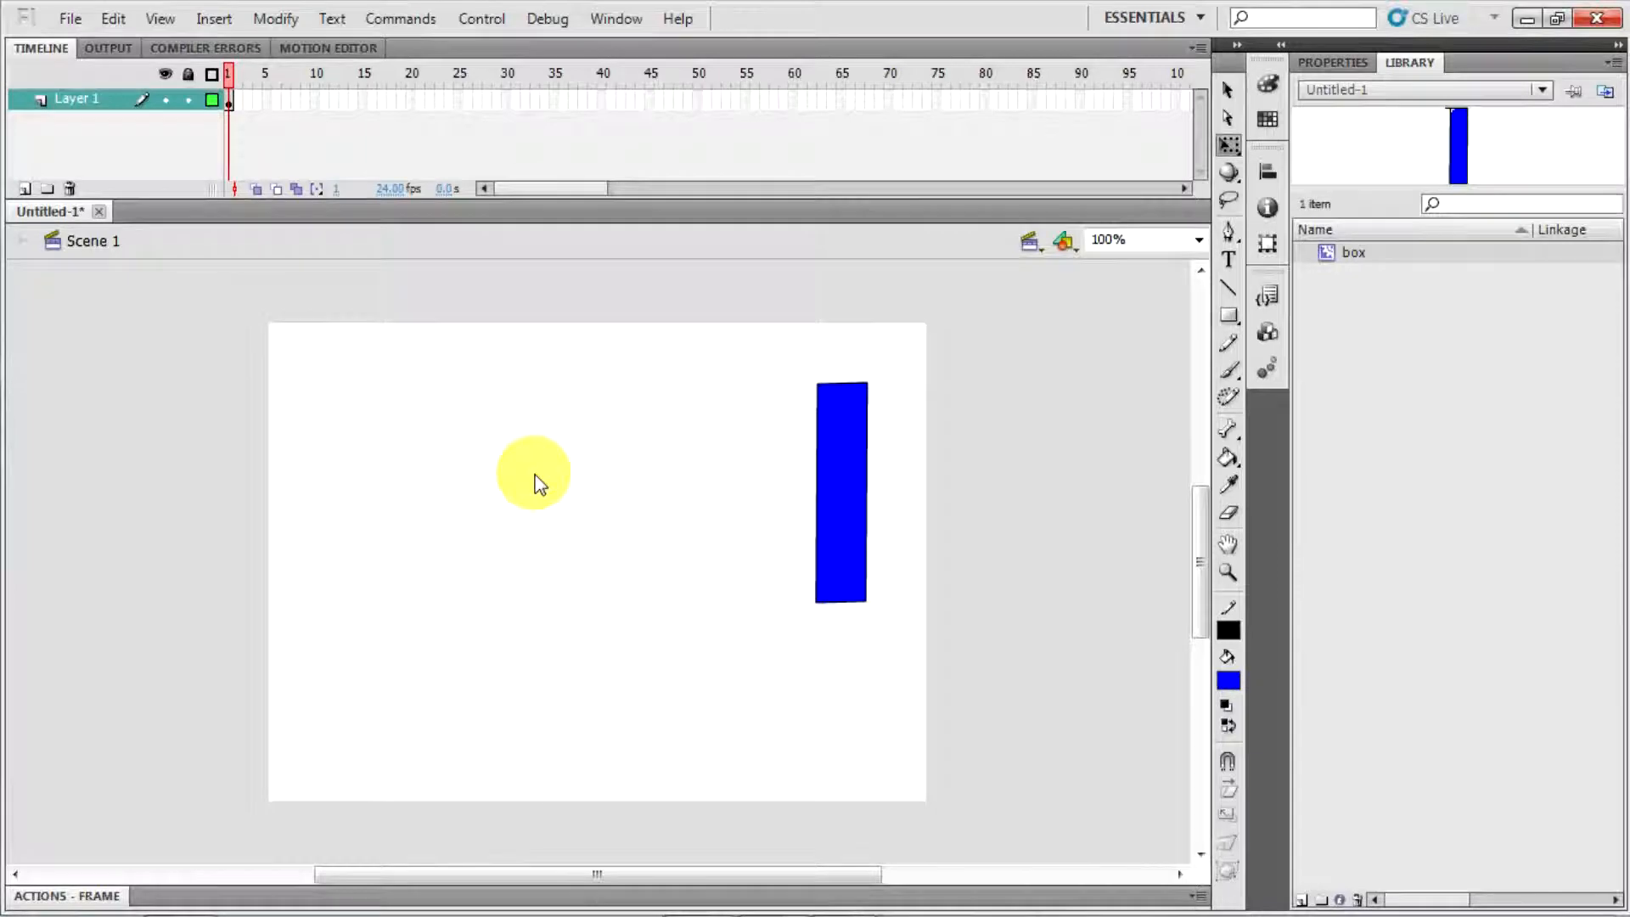
right_click(820, 397)
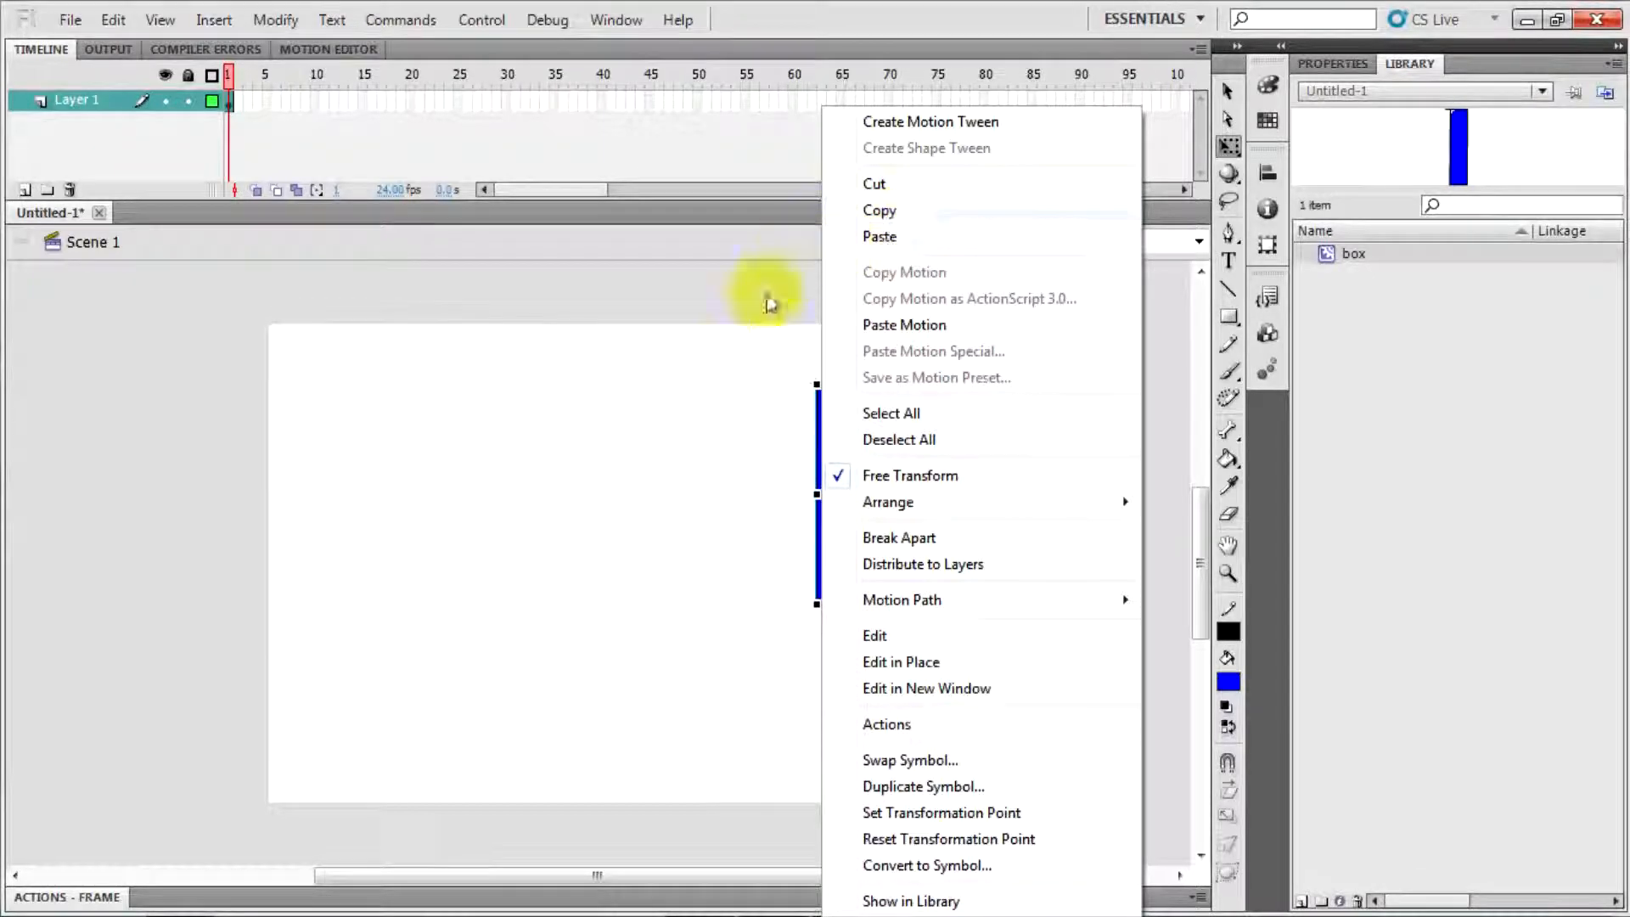
left_click(685, 517)
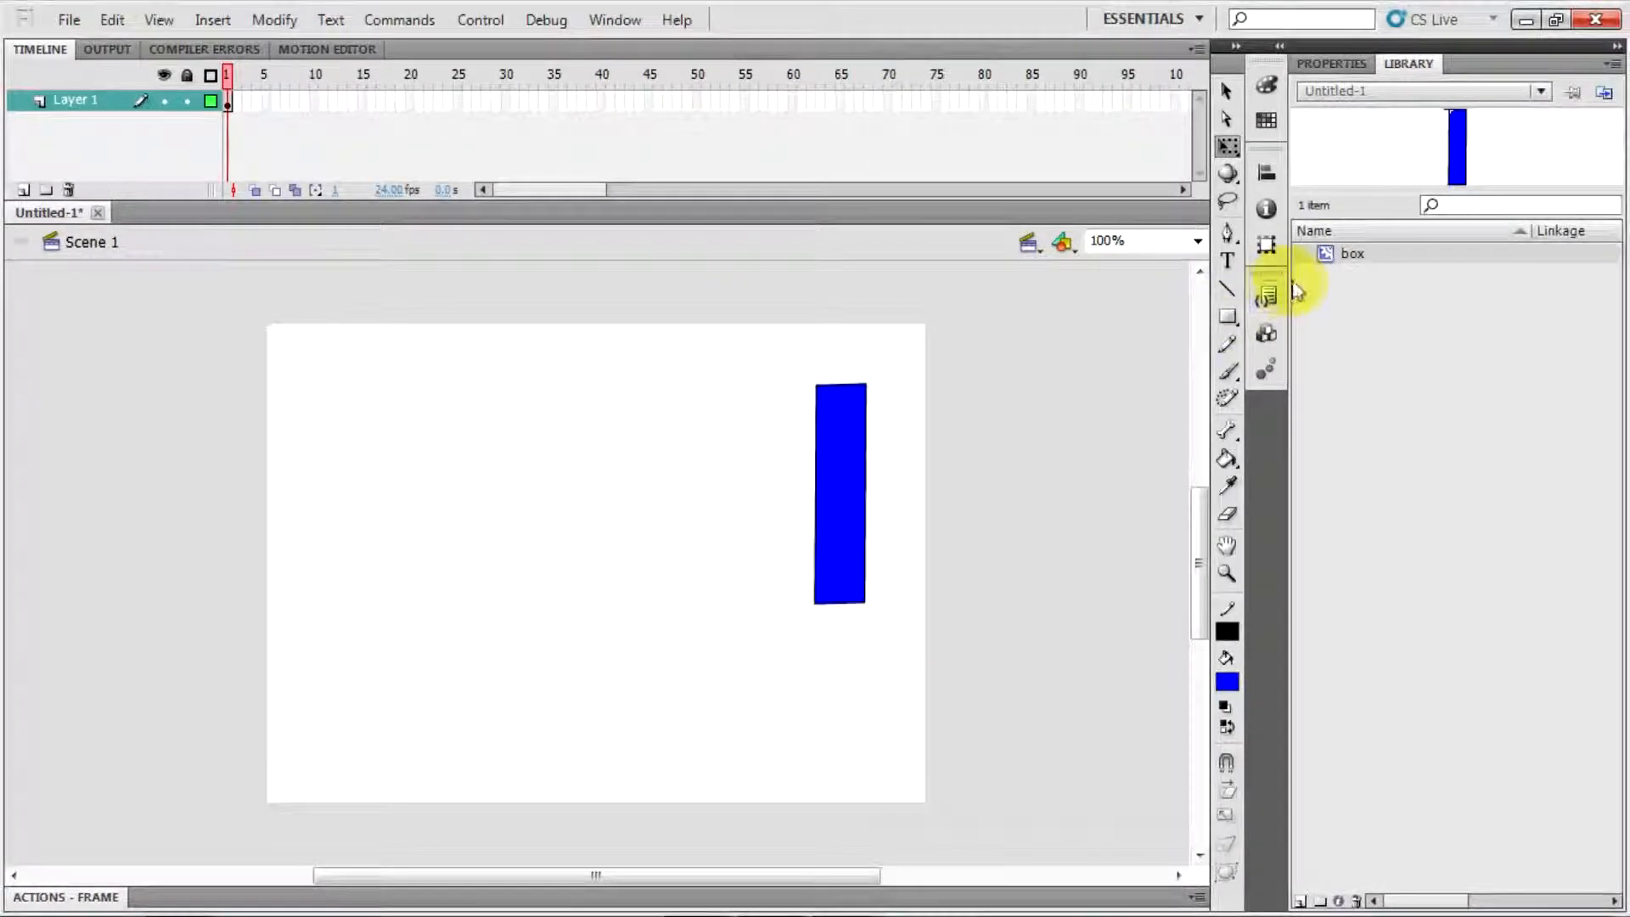
left_click_drag(1328, 254, 526, 552)
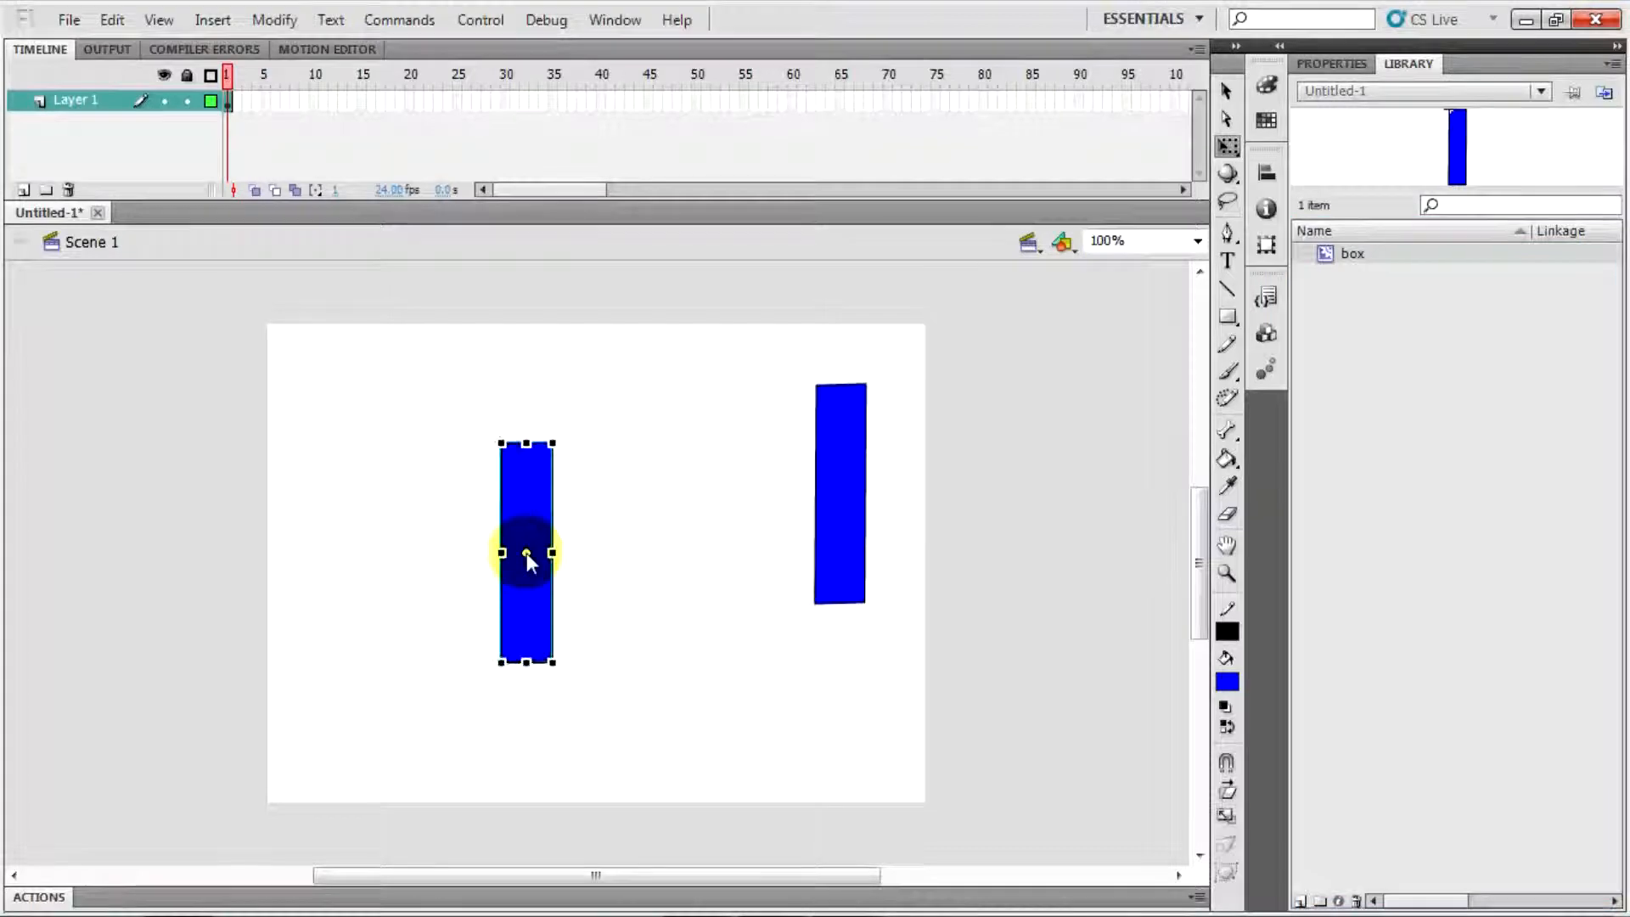
left_click(637, 511)
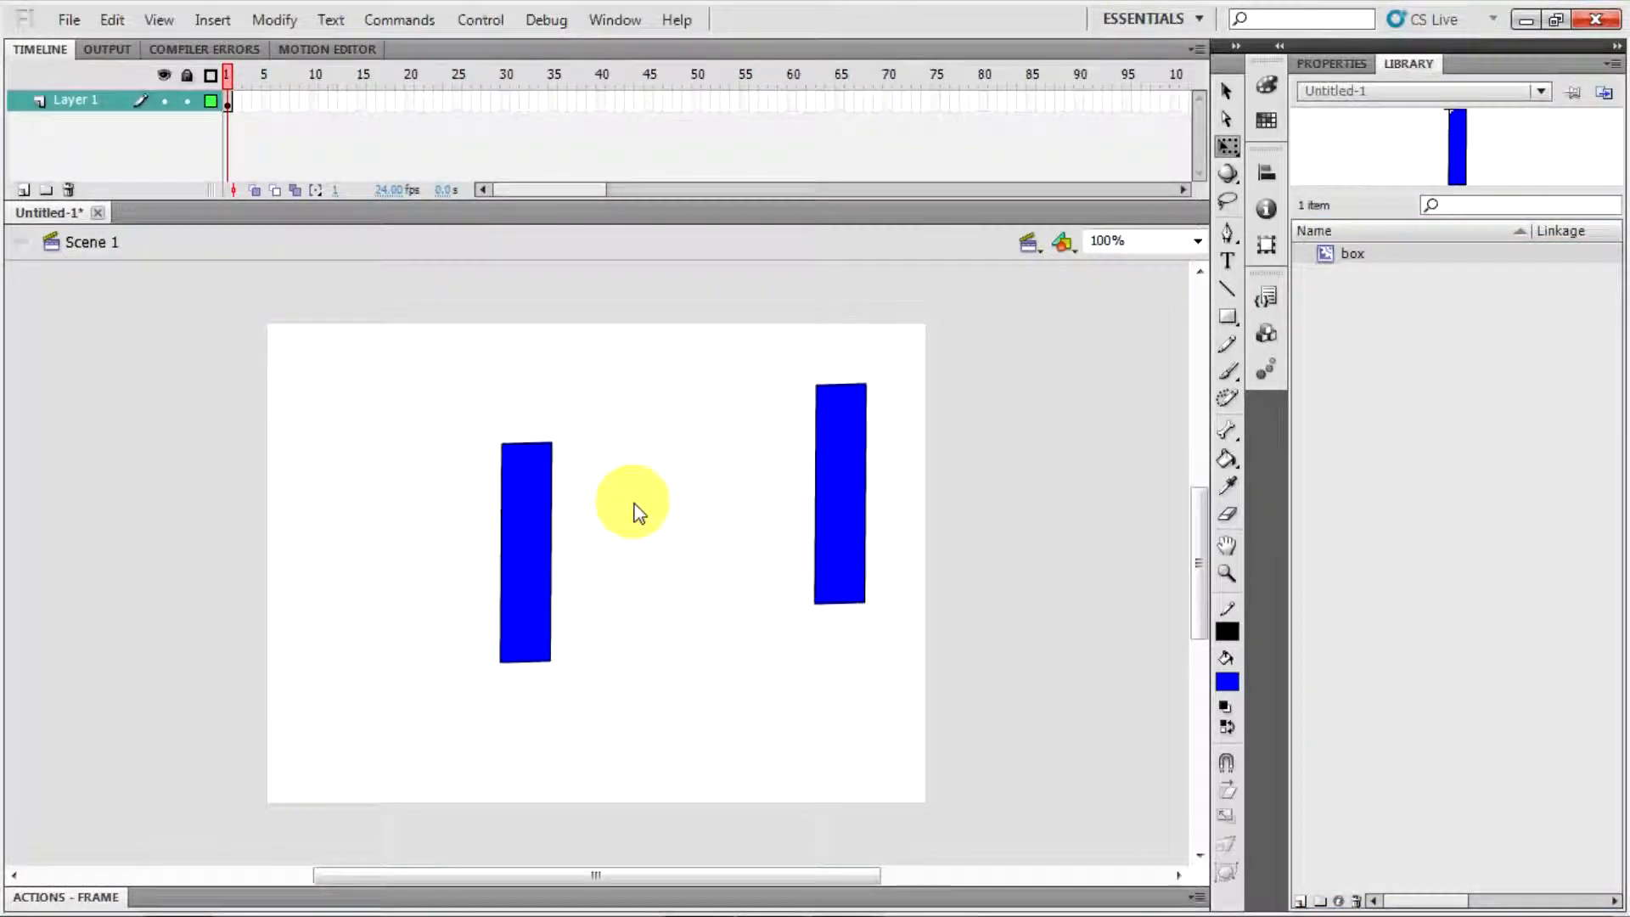
Reposition both box instances and rotate them separately, turning the left one almost horizontal and tilting the right one
left_click_drag(528, 470, 569, 420)
left_click_drag(818, 416, 776, 355)
left_click(572, 422)
left_click_drag(600, 375, 480, 429)
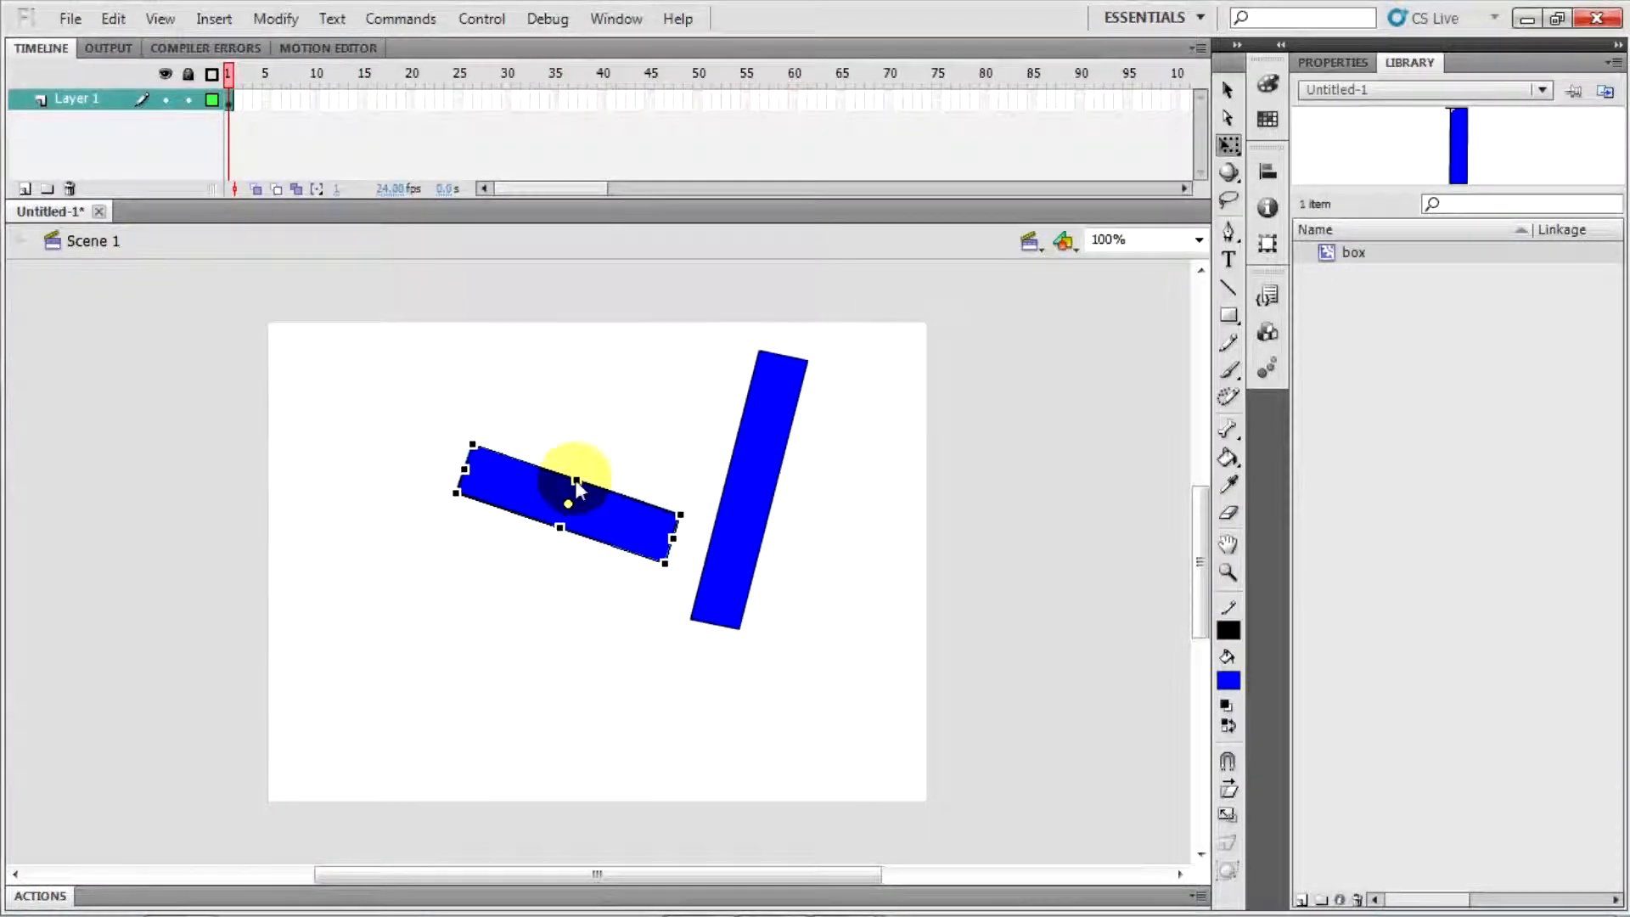
Stretch the left box instance to about twice its thickness, keeping its length, and deselect it
left_click_drag(575, 478, 591, 460)
left_click(630, 418)
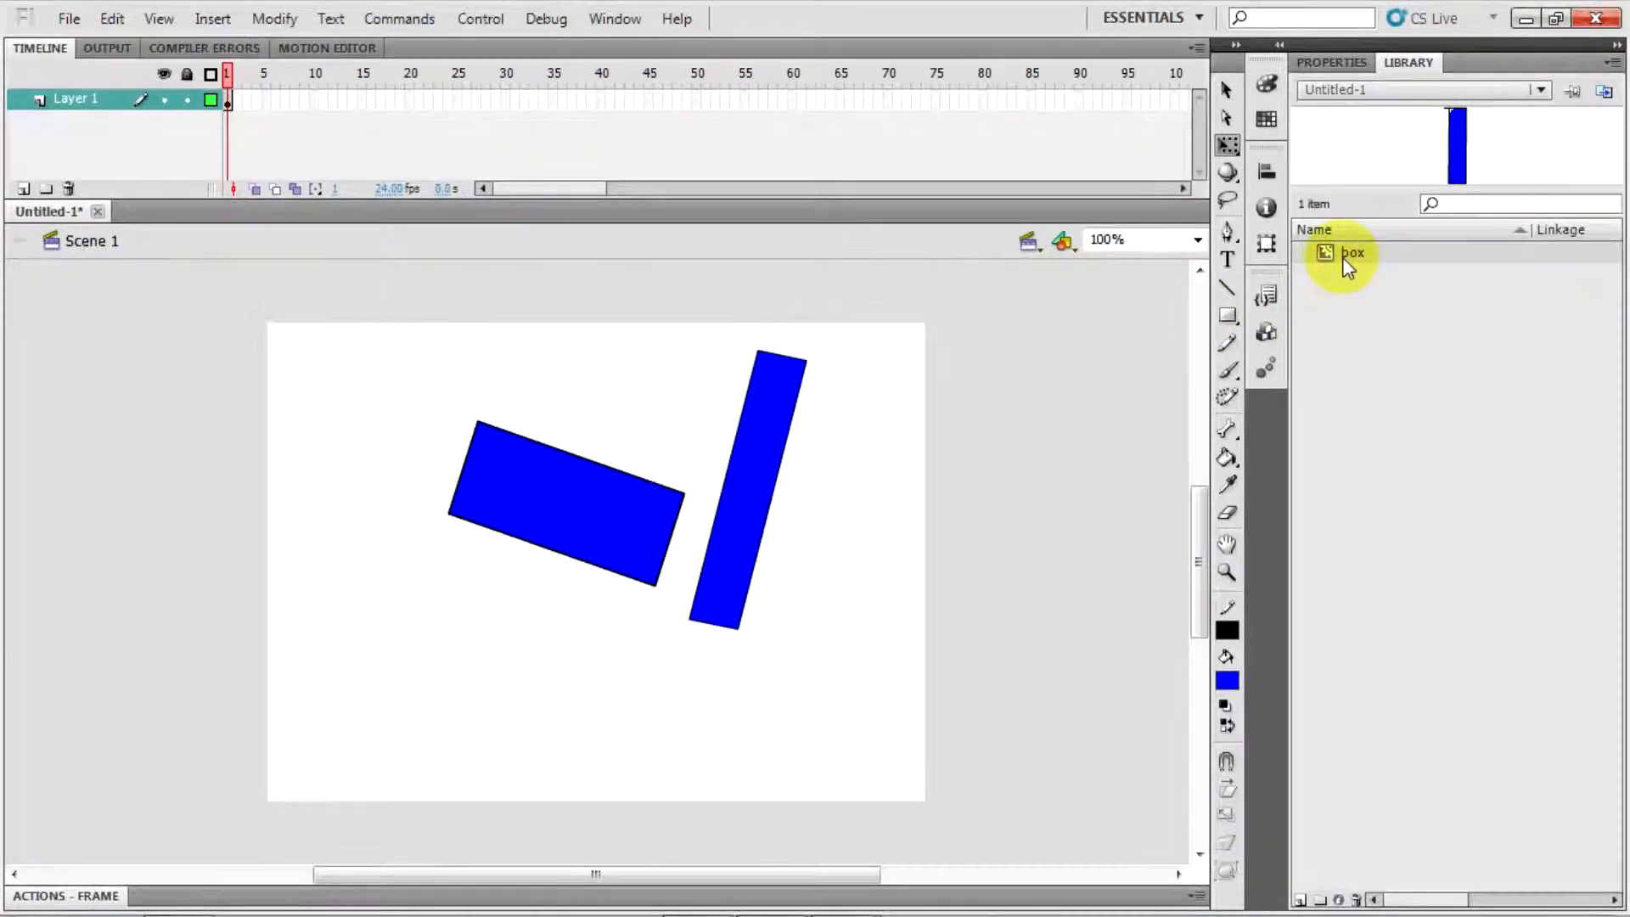
Edit the box symbol in place from the right instance, pull sections of its shape apart into offset pieces, and return to Scene 1
double_click(753, 425)
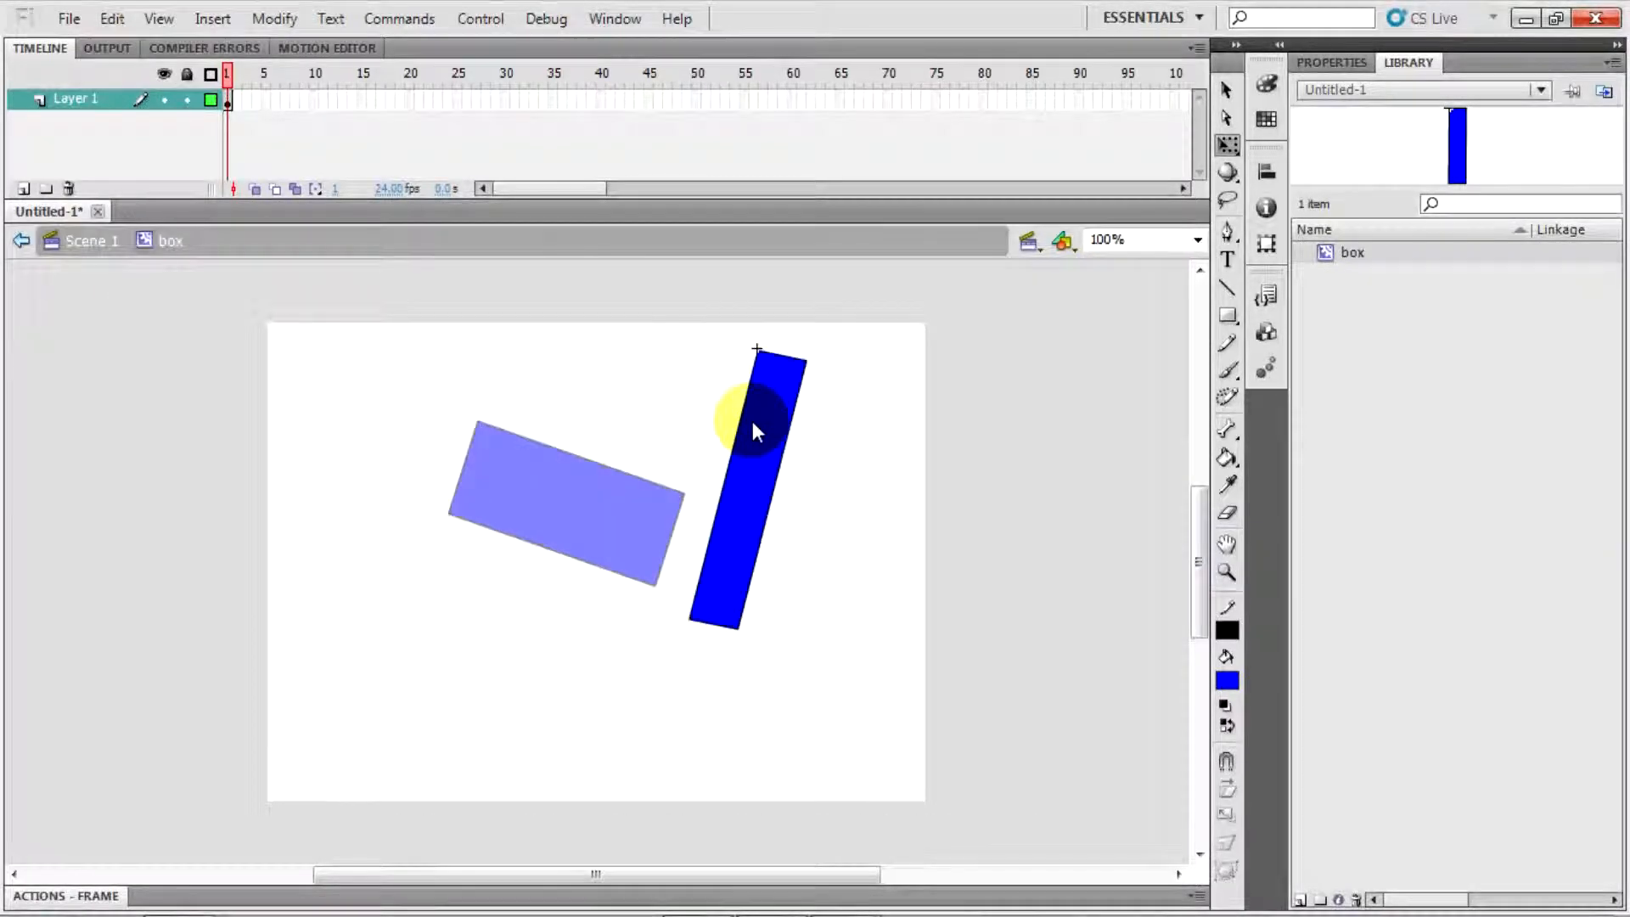
left_click(832, 455)
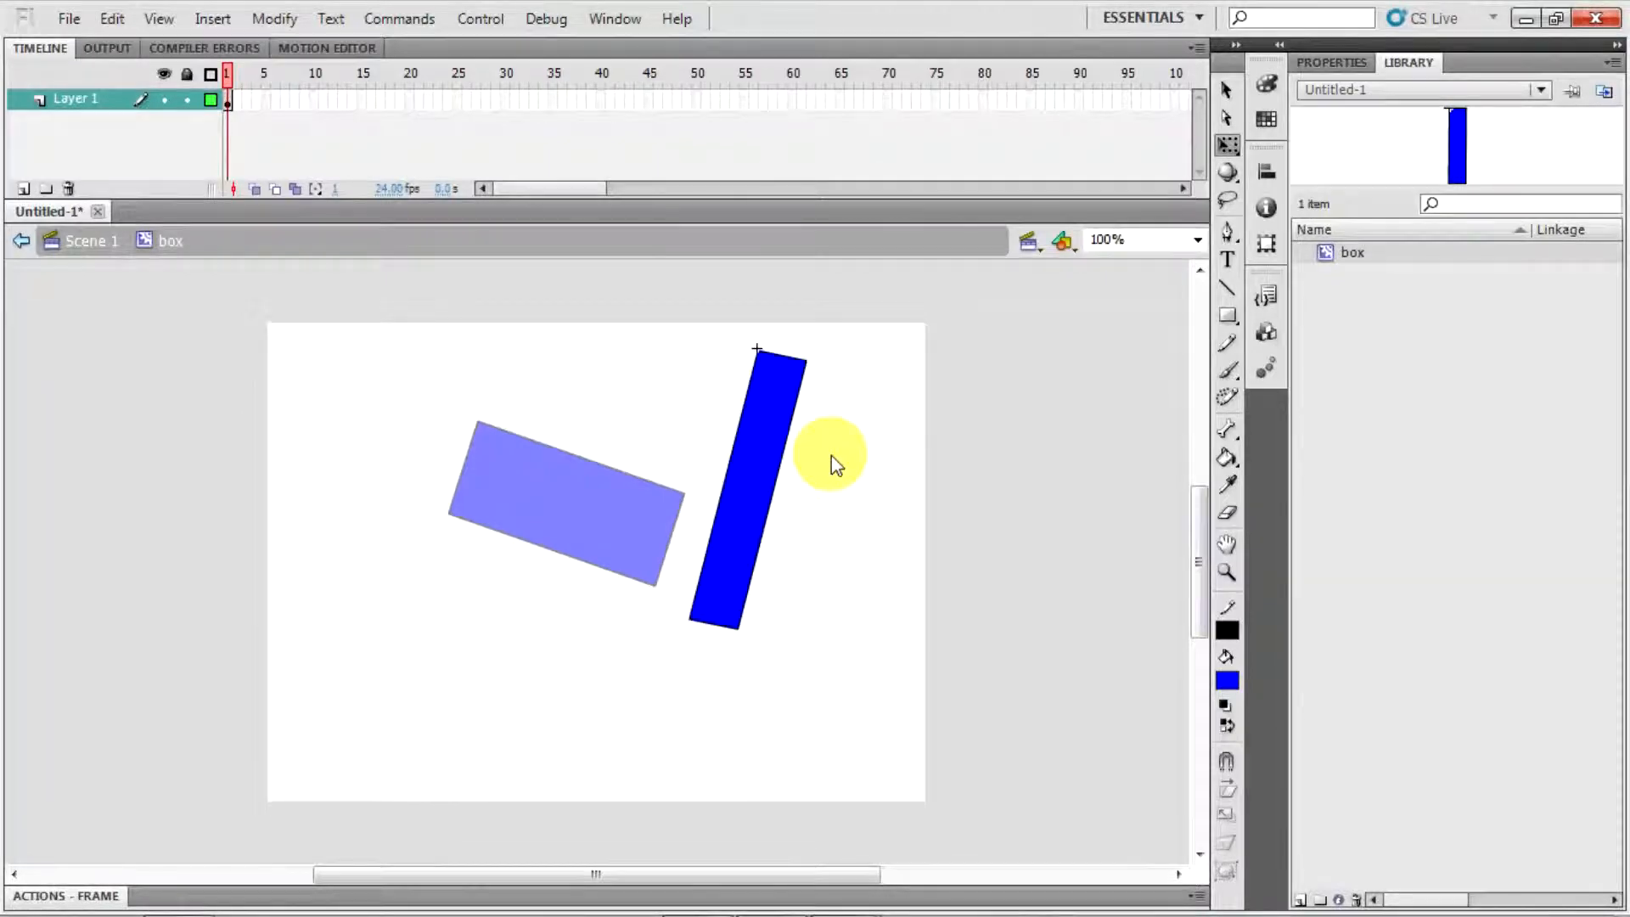
left_click_drag(716, 321, 811, 469)
left_click_drag(764, 378, 832, 351)
left_click_drag(700, 429, 683, 384)
left_click(710, 357)
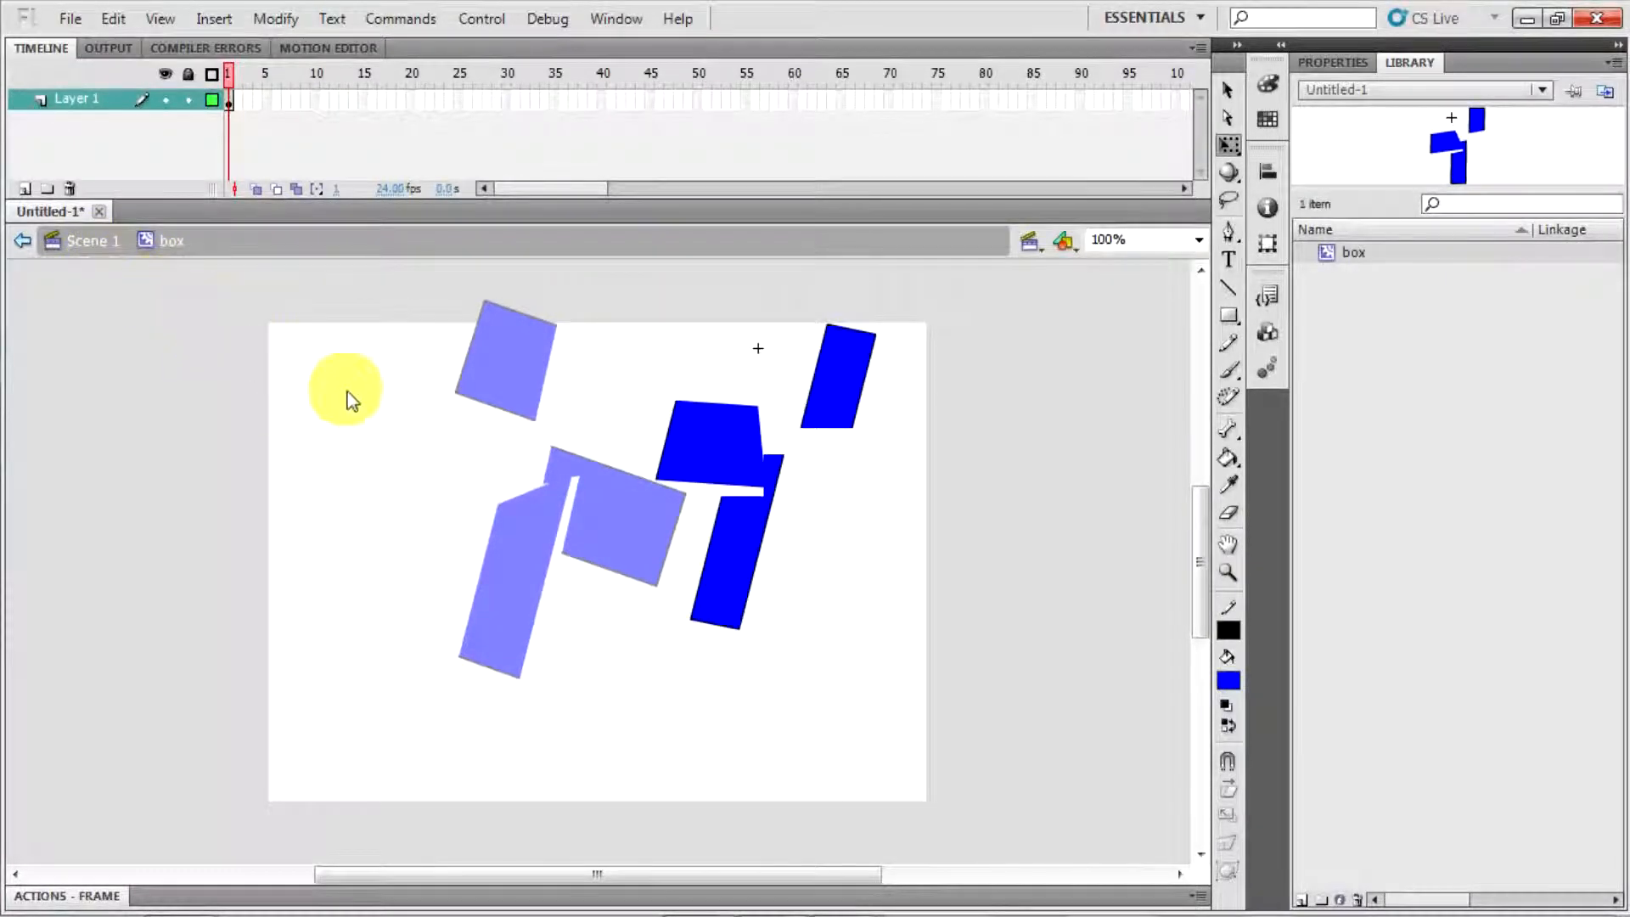
double_click(473, 452)
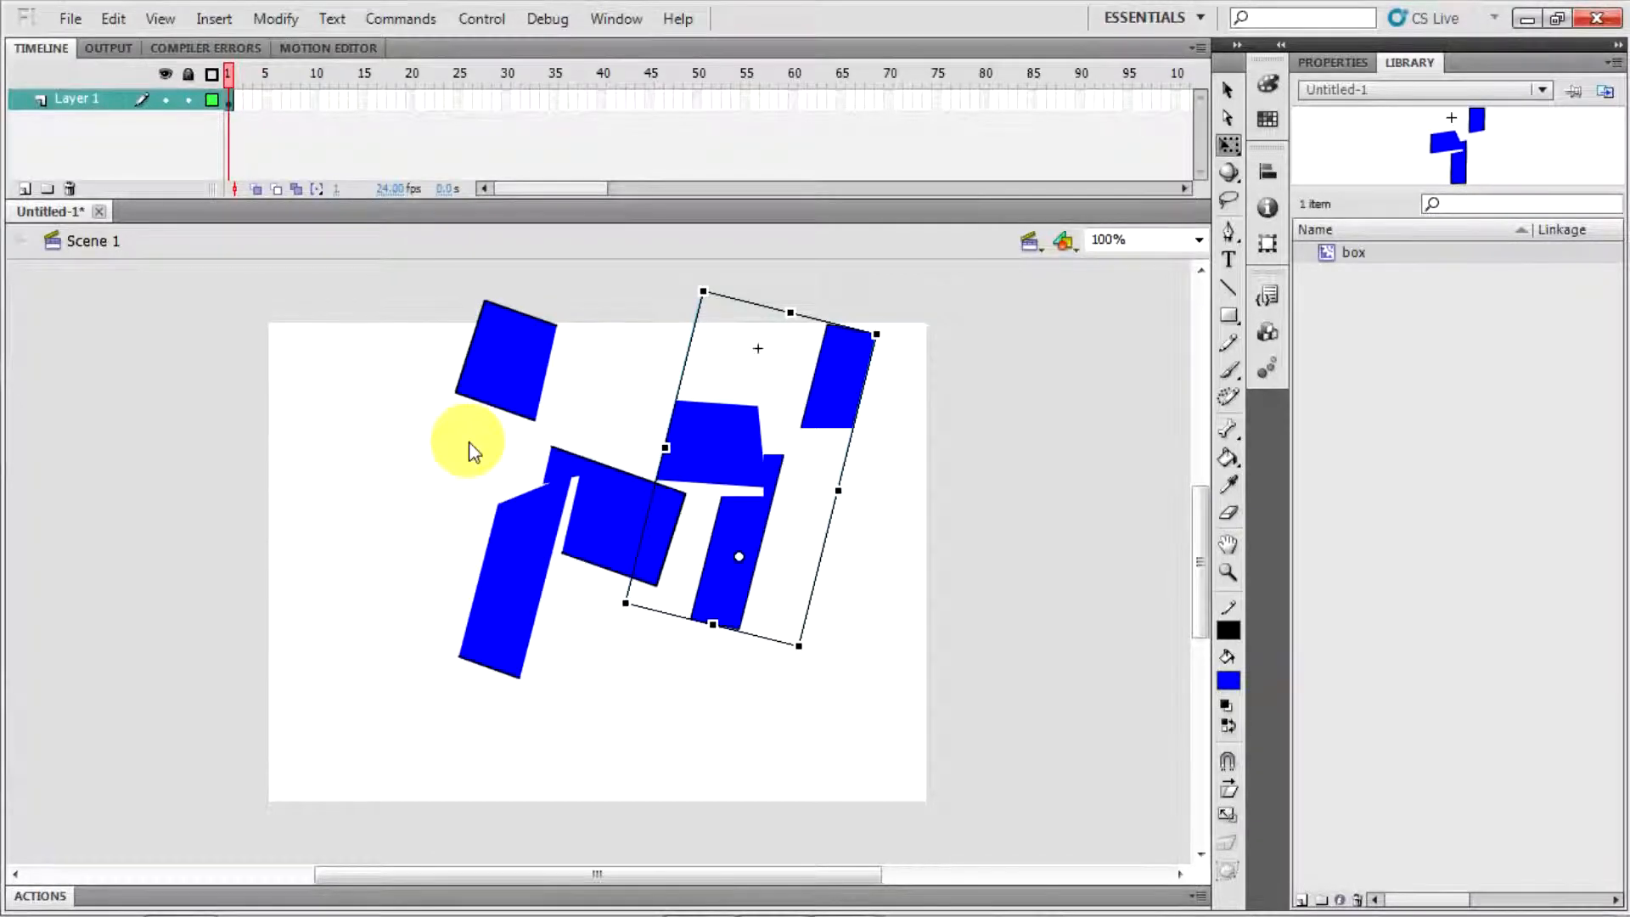
left_click(473, 452)
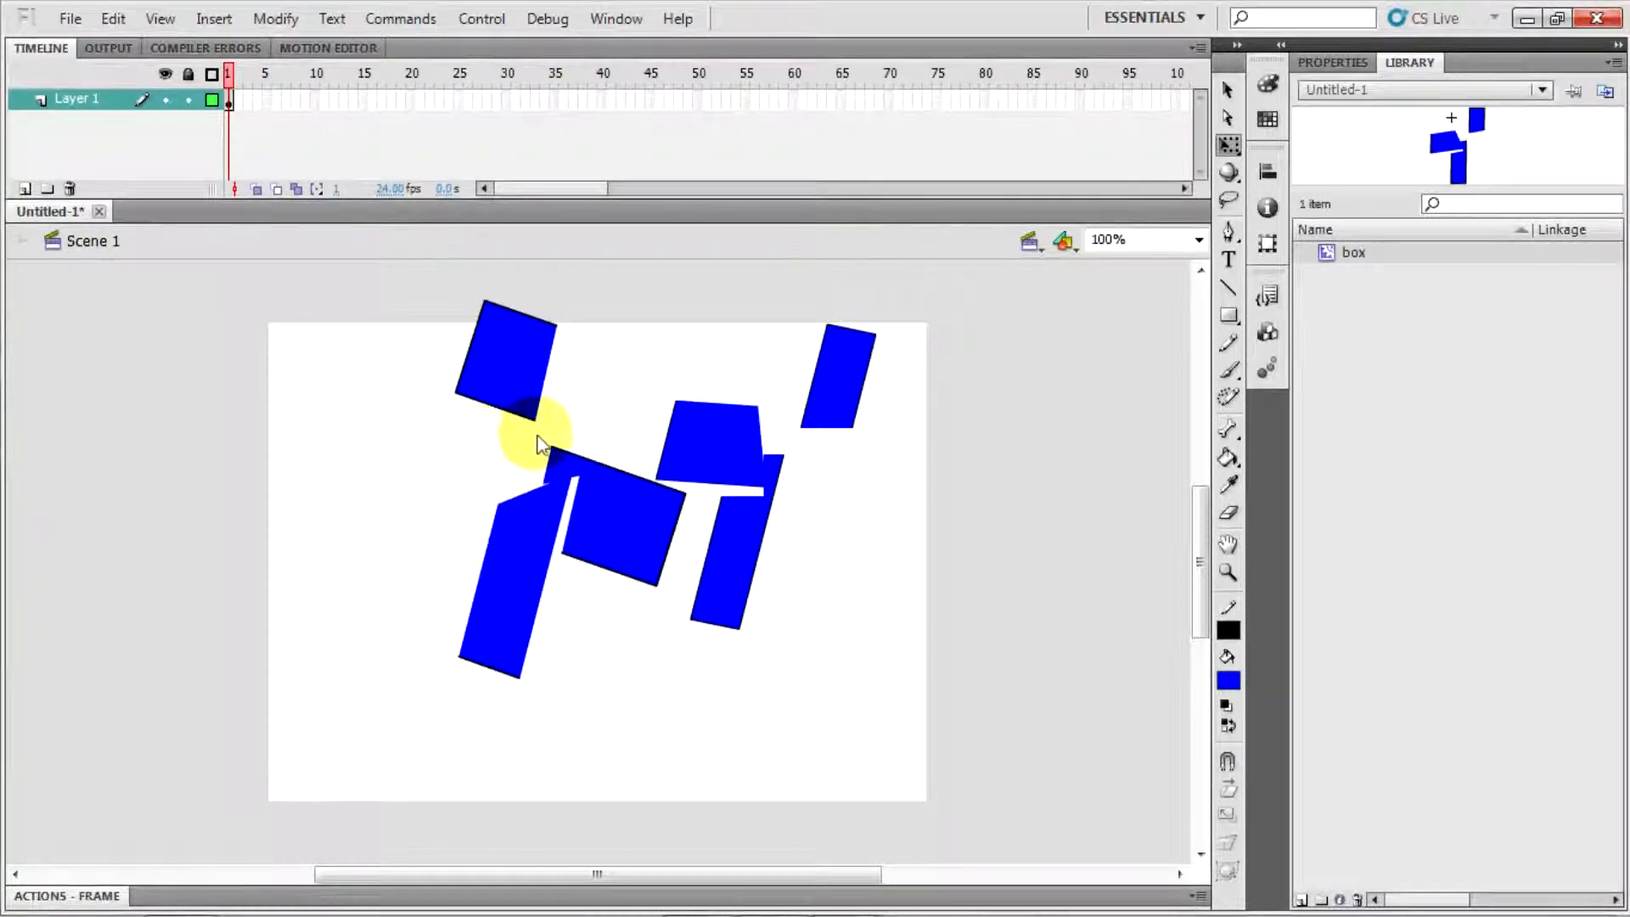
Move the left box instance slightly left and down, and break it apart into editable shapes
left_click(710, 440)
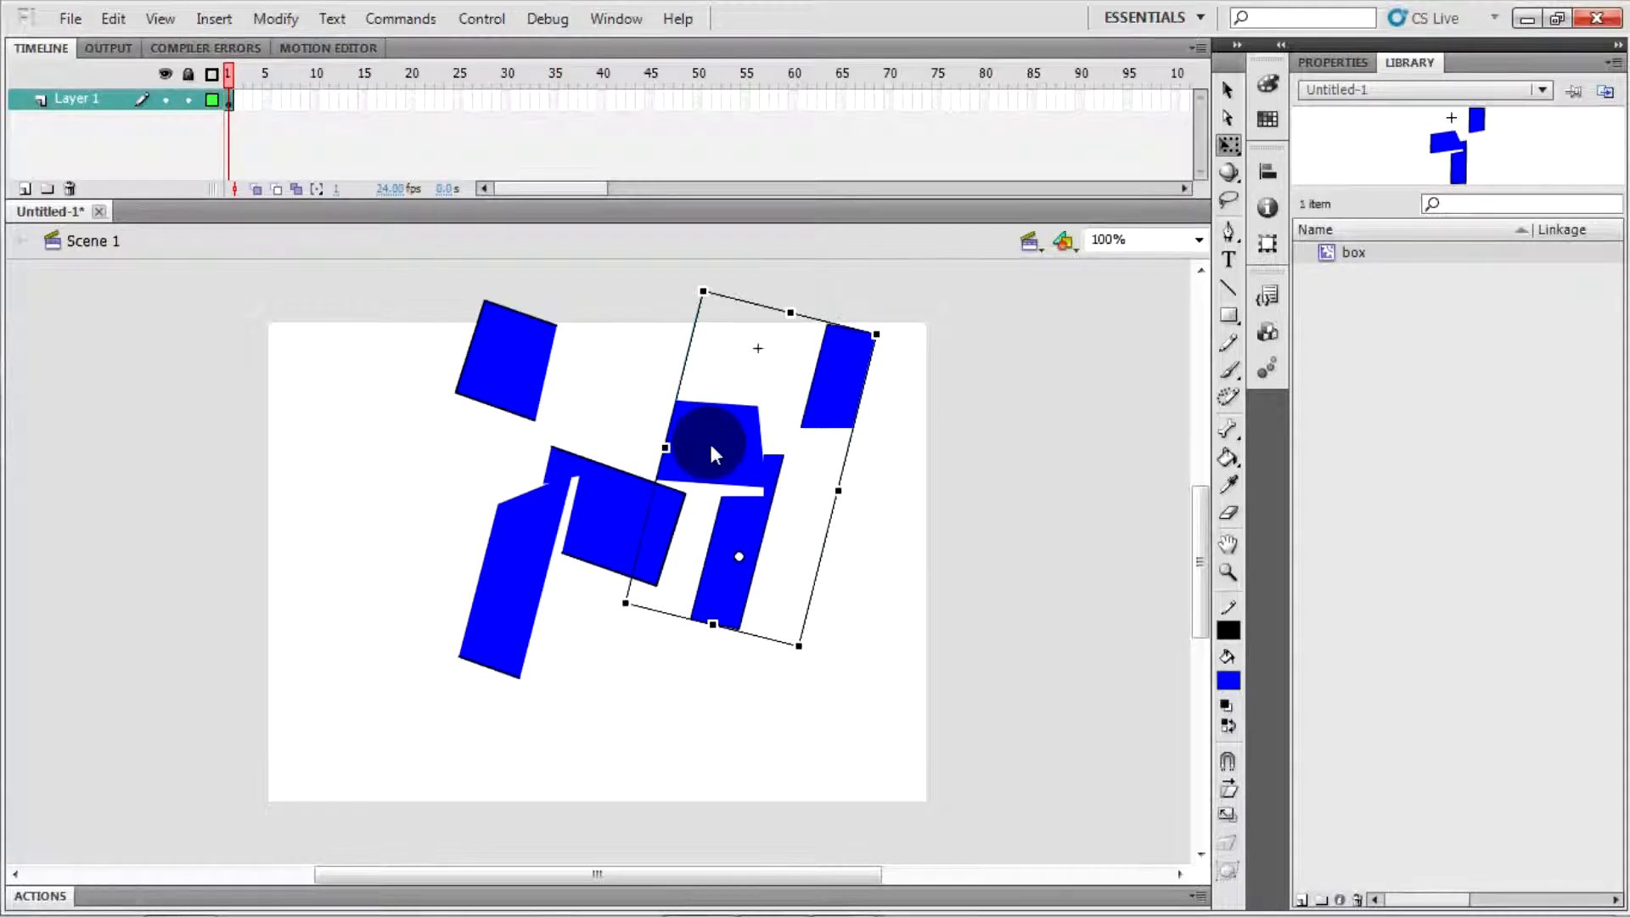
left_click(584, 501)
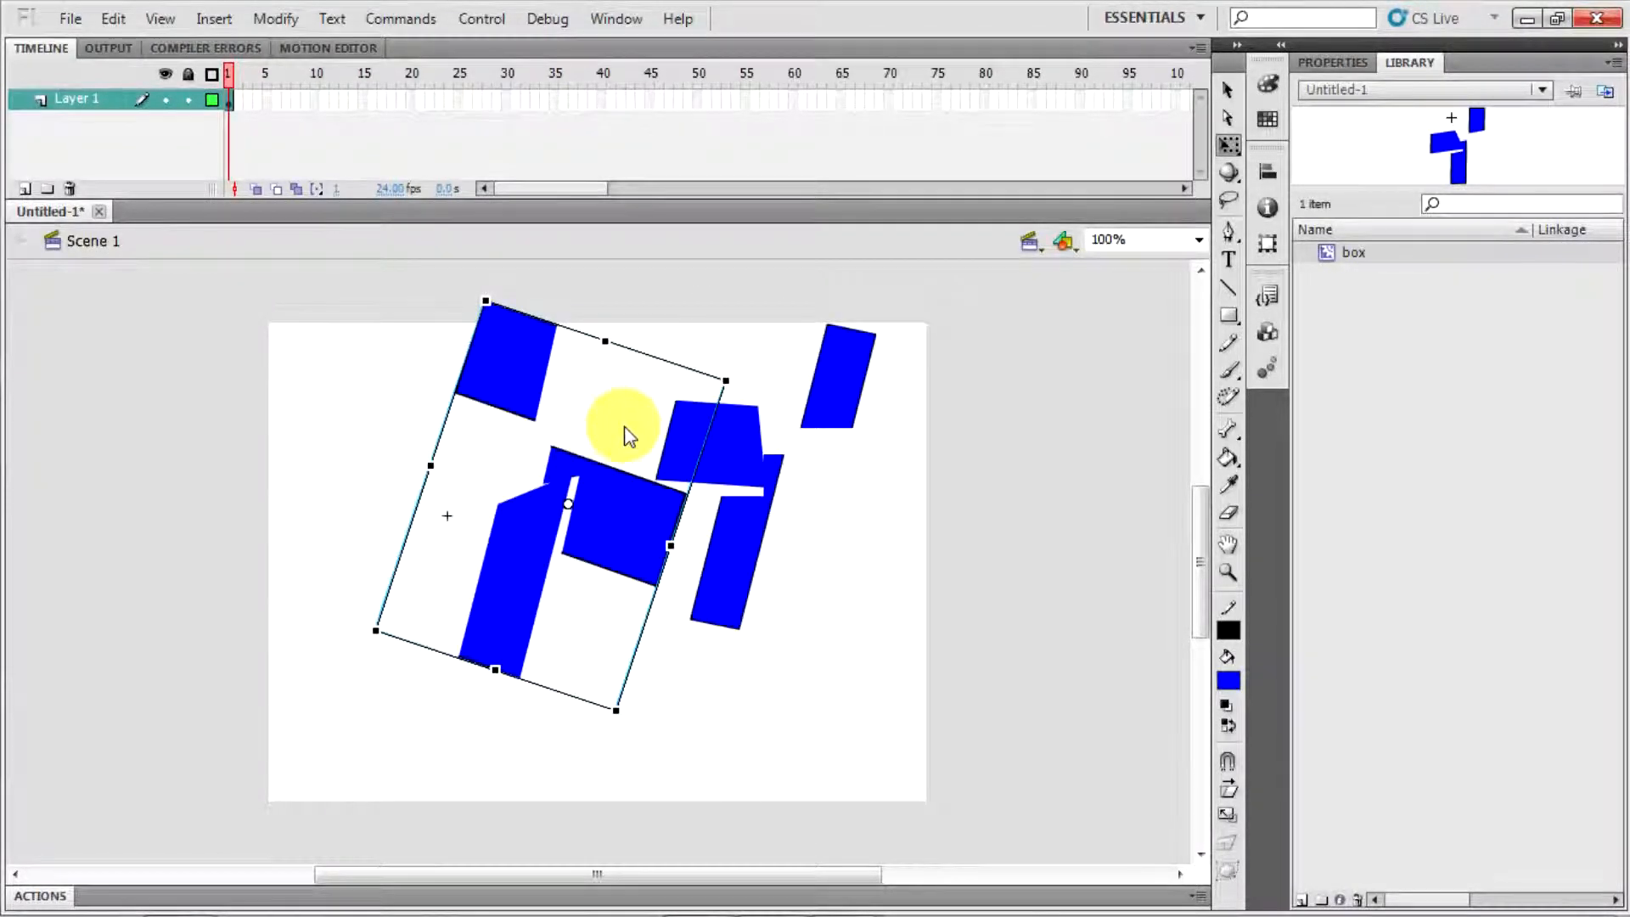
left_click_drag(523, 377, 463, 399)
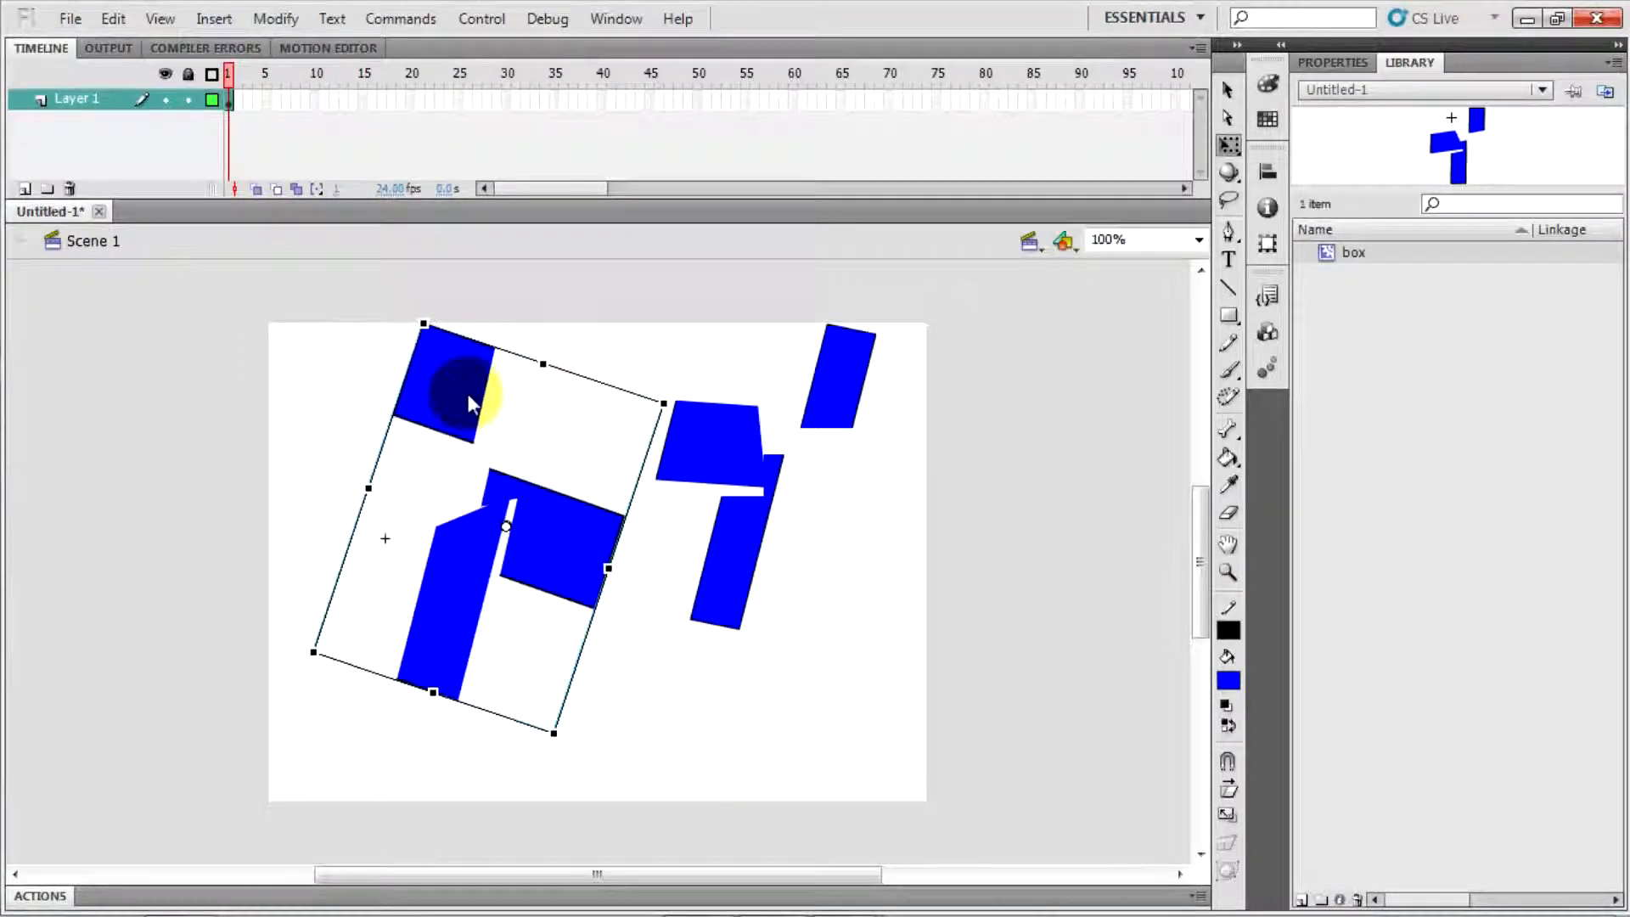
right_click(467, 395)
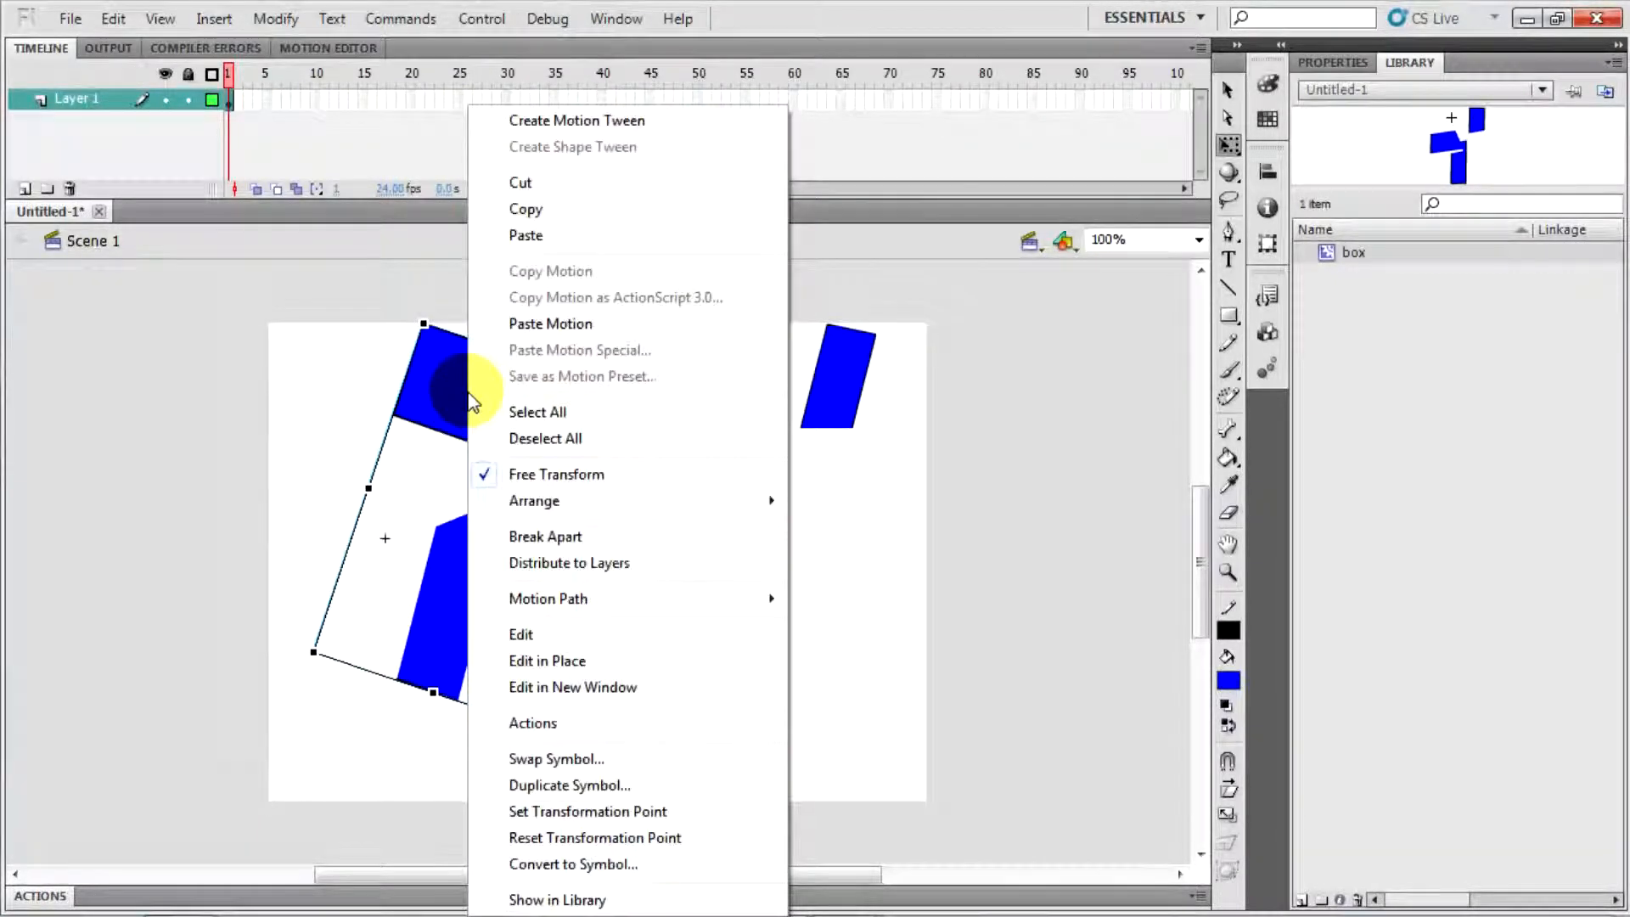
left_click(613, 543)
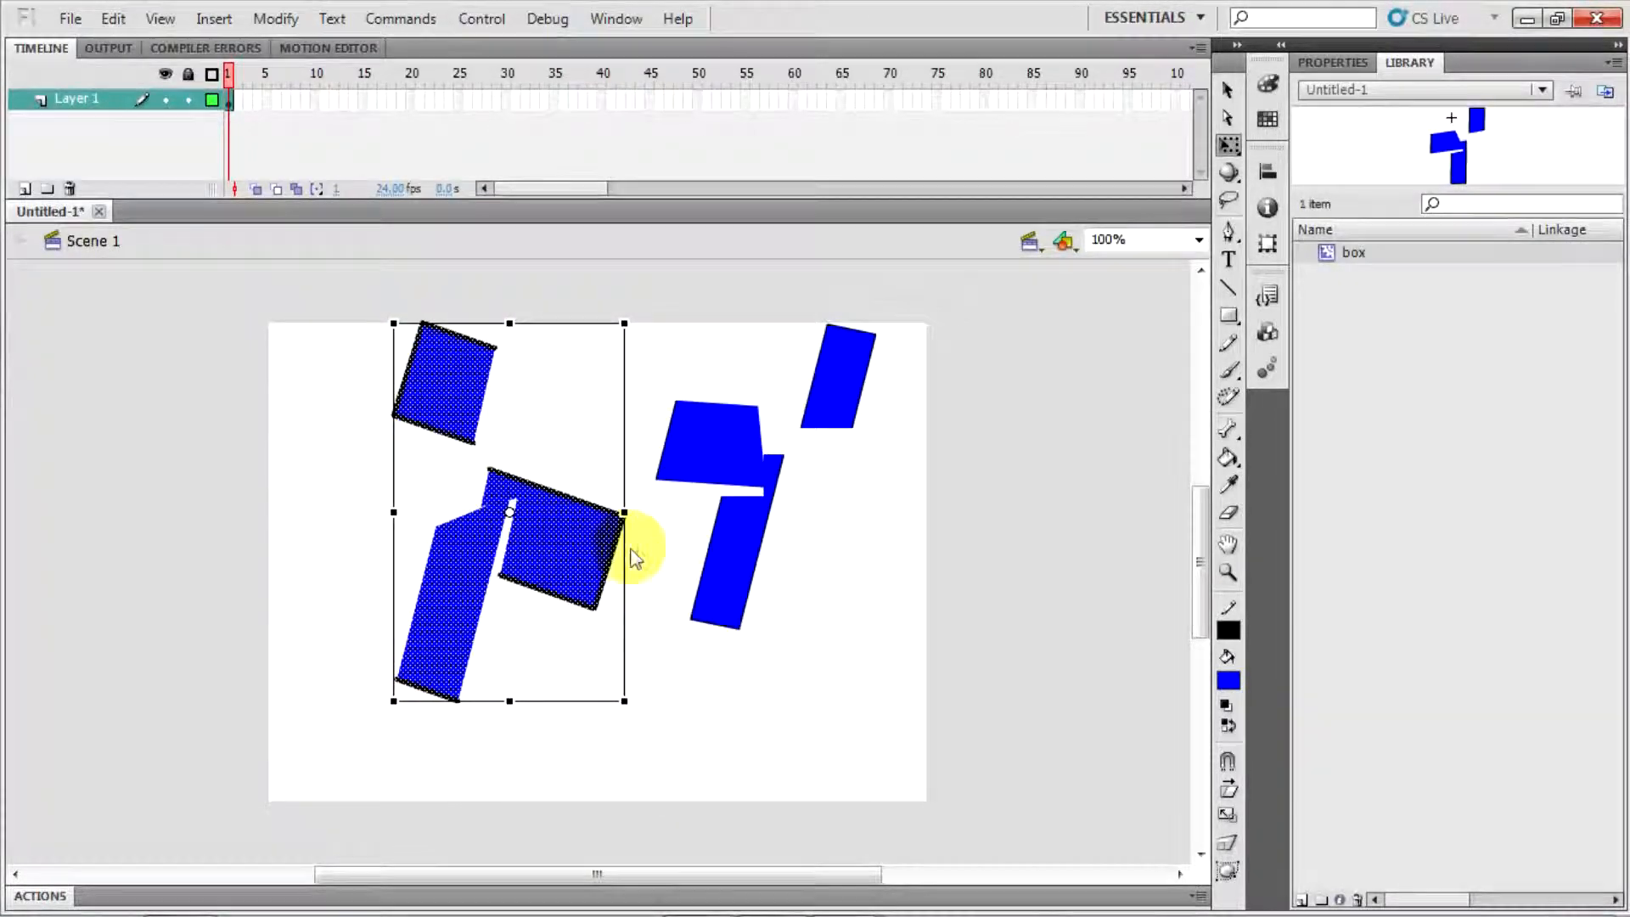
left_click(656, 648)
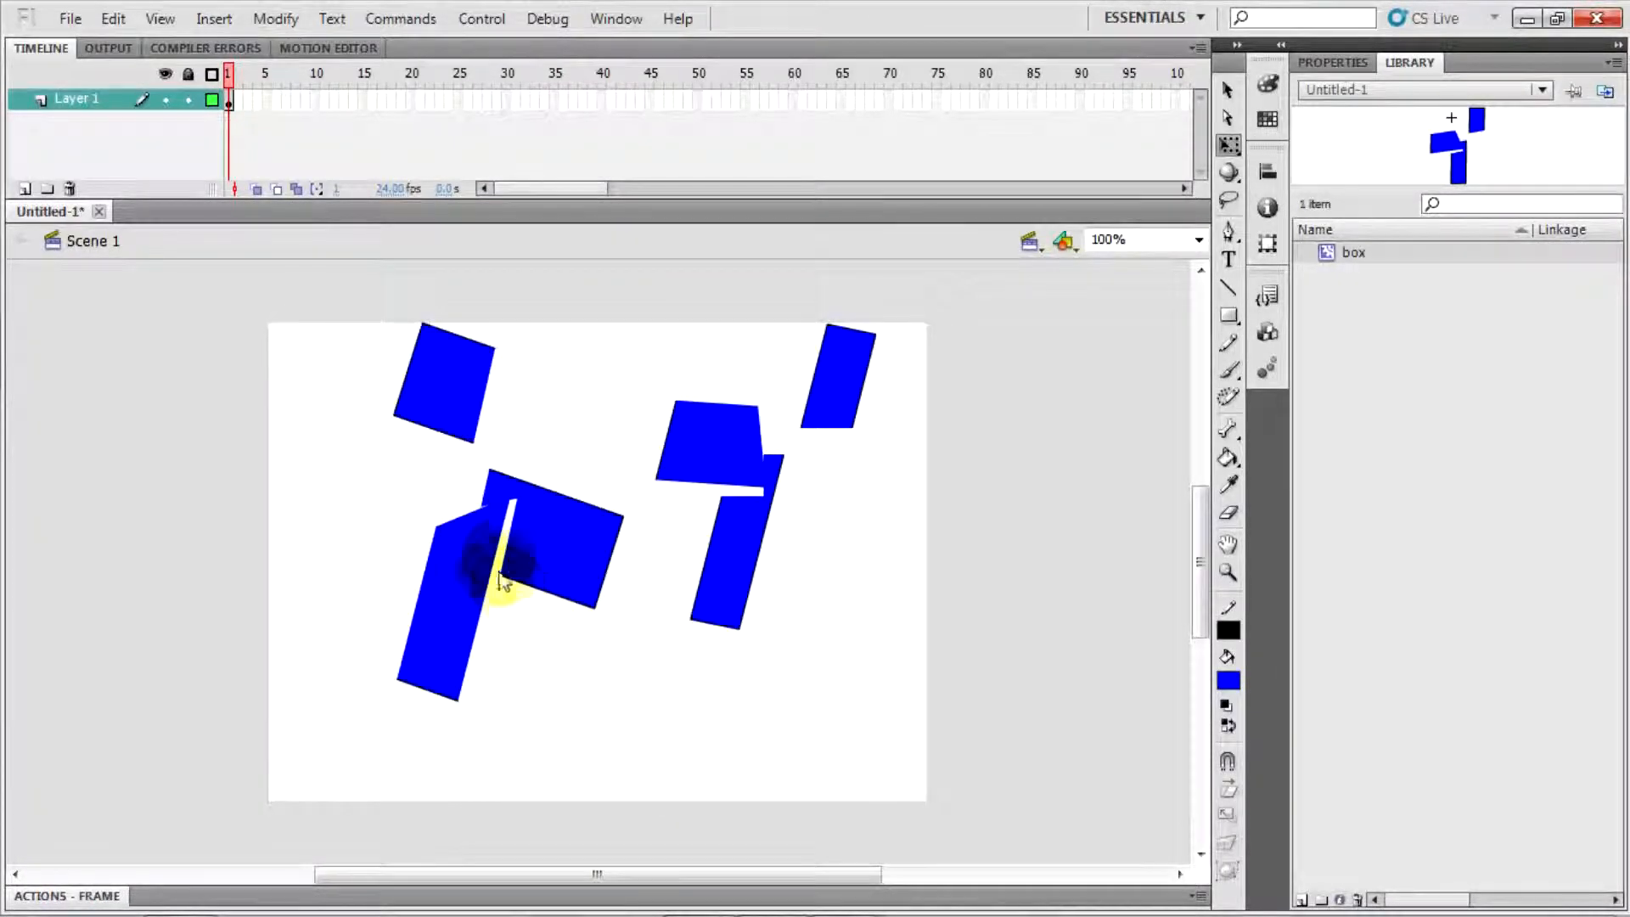
Select the separate fills of the broken-apart left shape one after another to check how they are picked
left_click(535, 550)
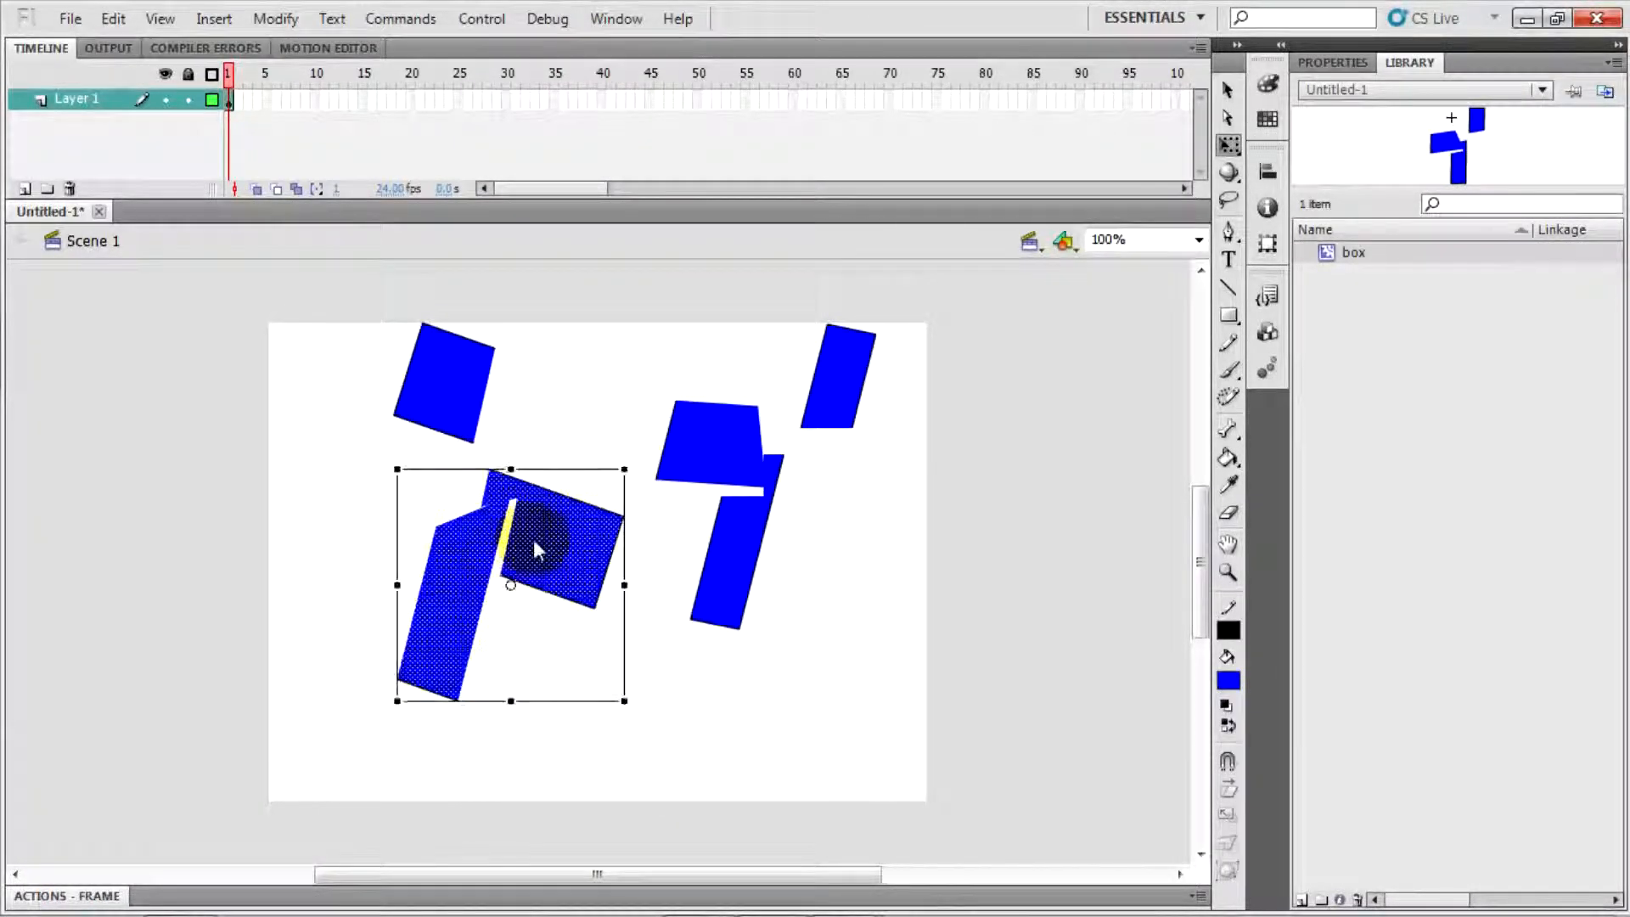
left_click(466, 387)
left_click(462, 557)
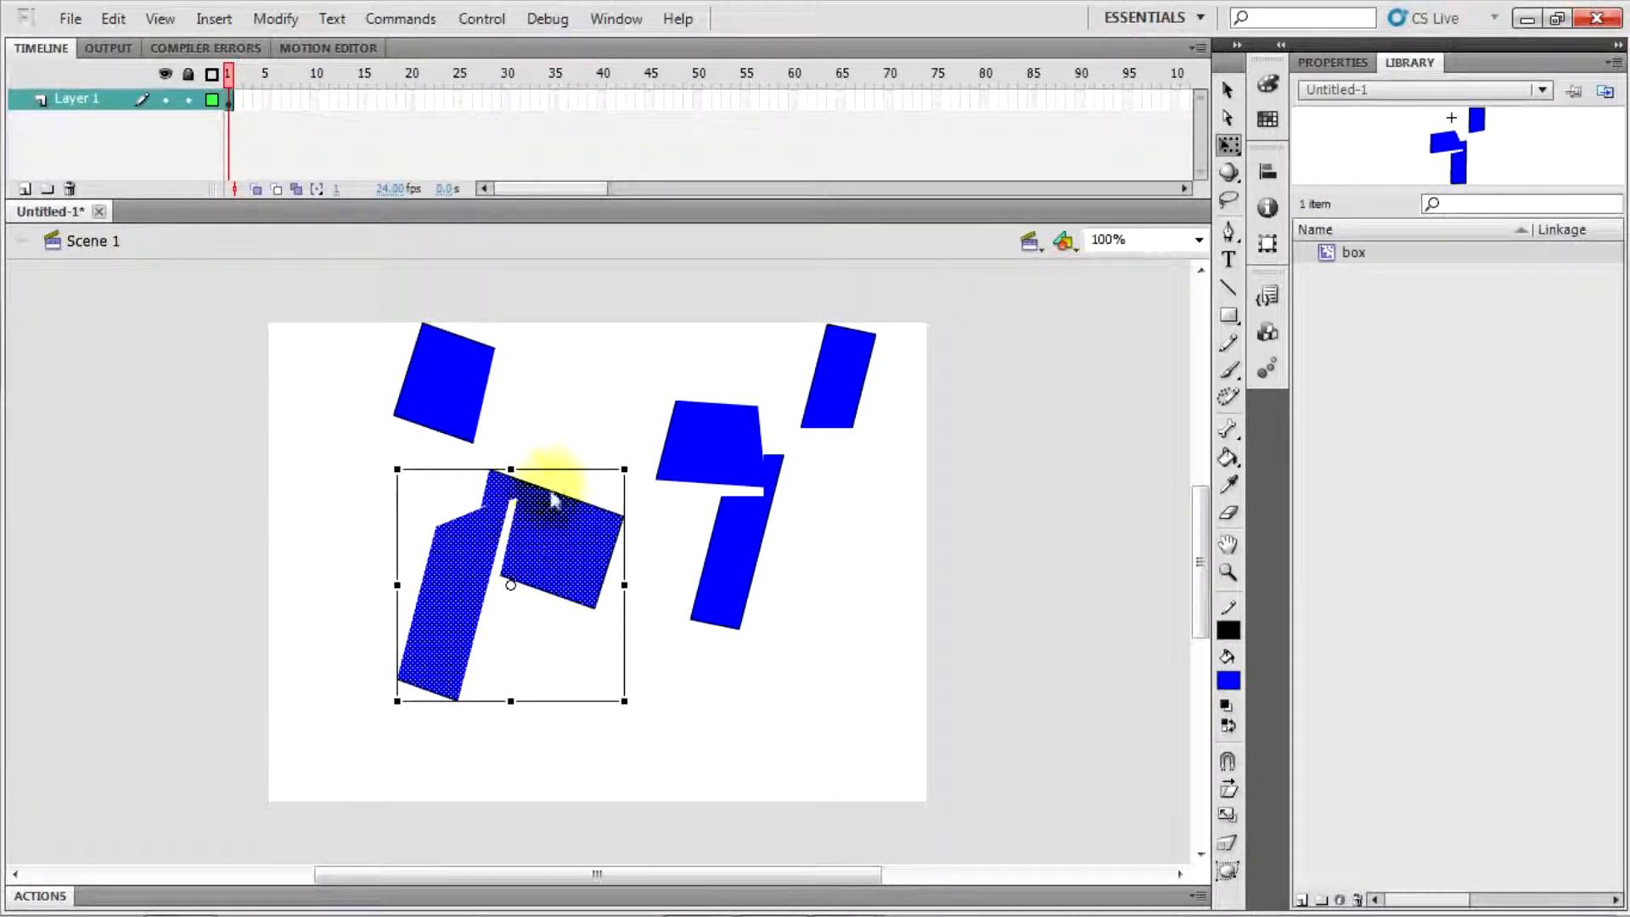
left_click(559, 431)
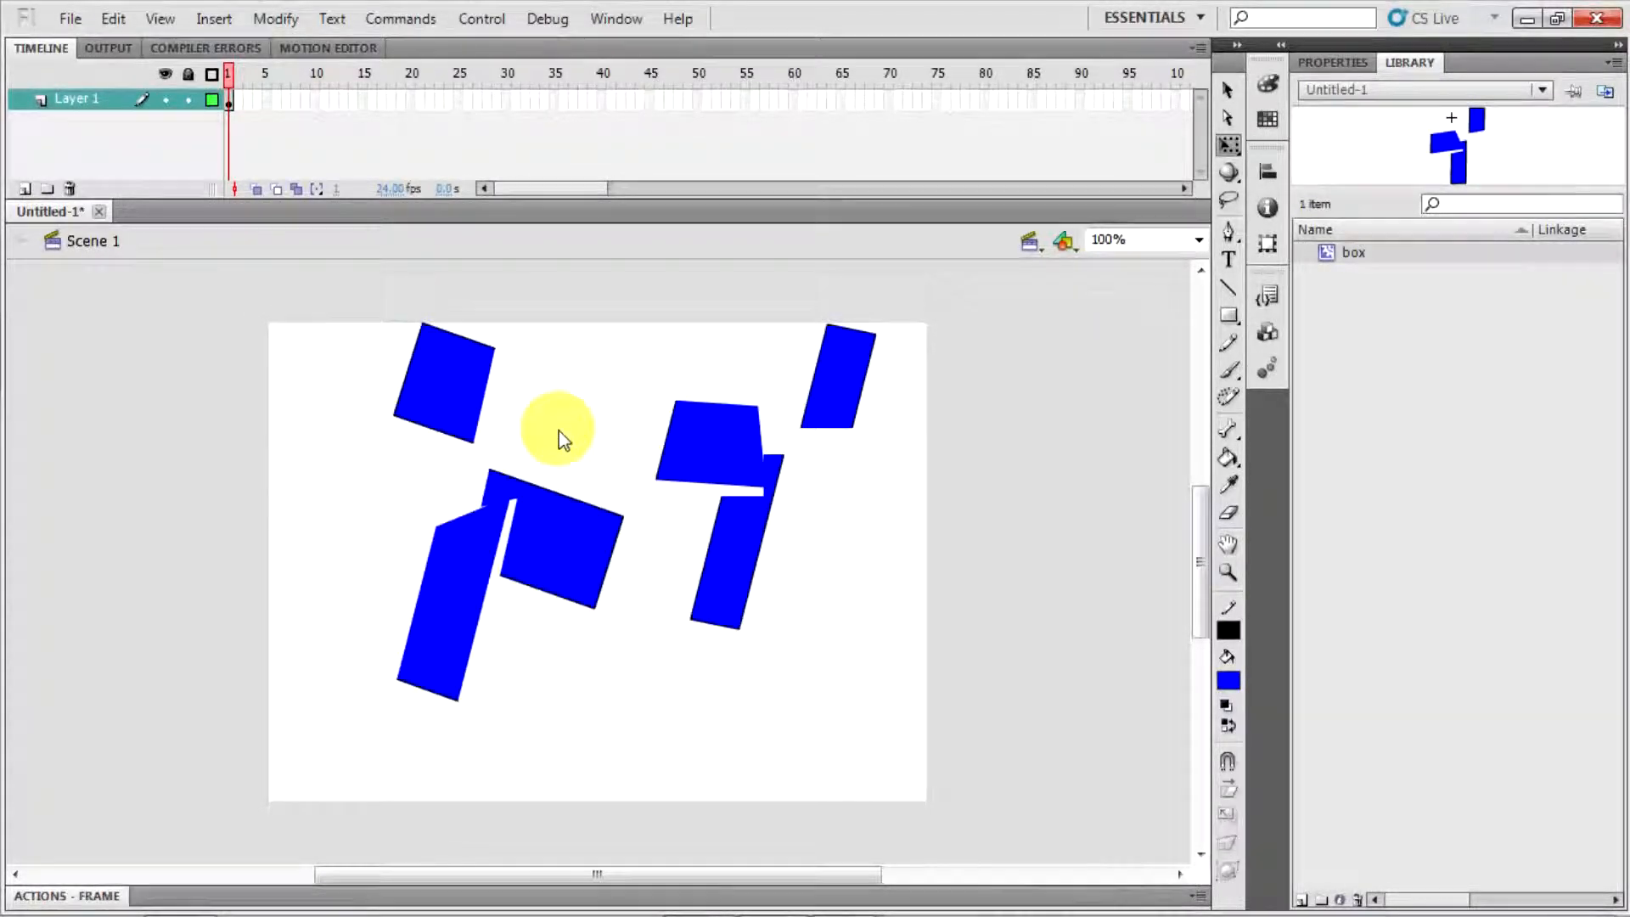
Fill both pieces of the broken-apart left shape with red using the Paint Bucket
left_click(1228, 680)
left_click(1247, 544)
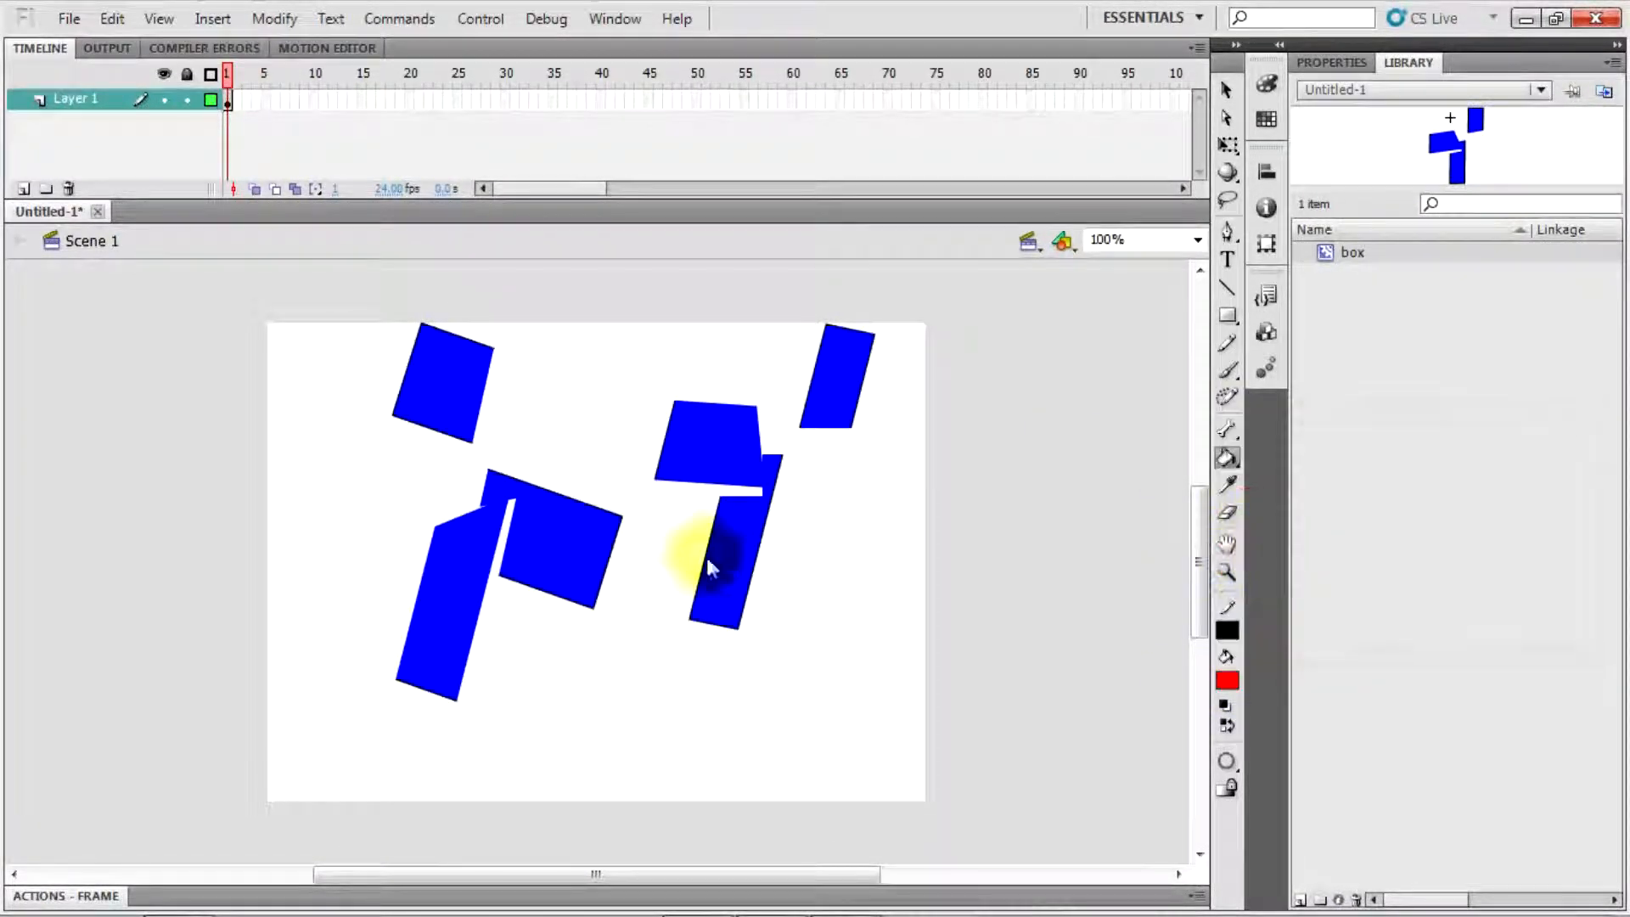
left_click(538, 547)
left_click(466, 405)
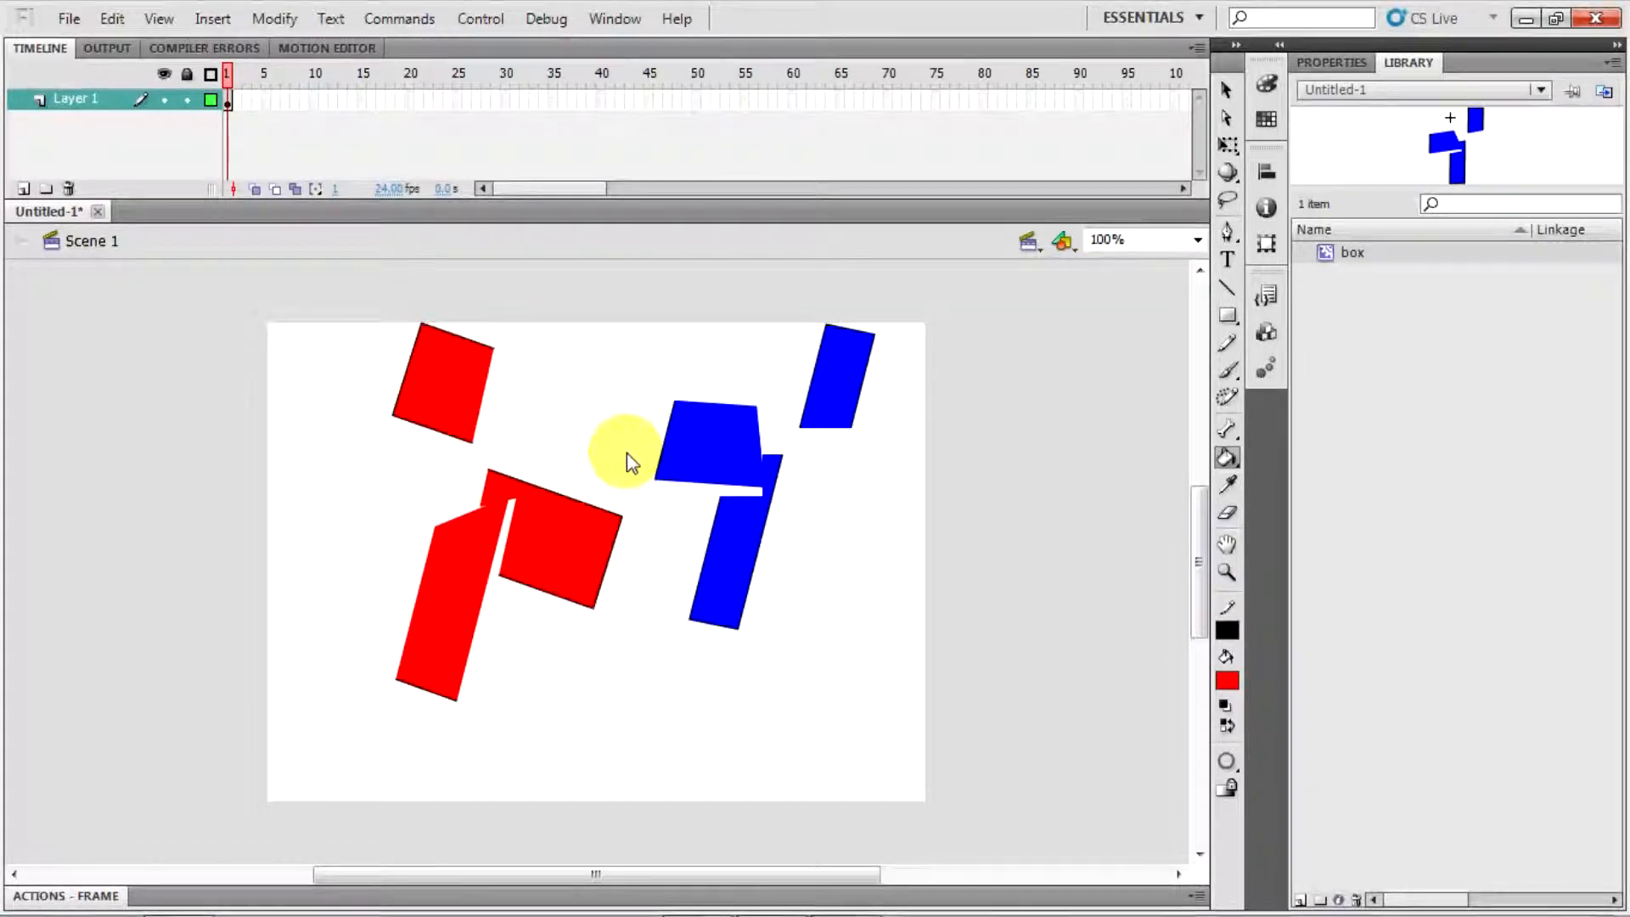
Move the blue box instance slightly right and down, and all the red shapes together slightly left and down
left_click(1226, 90)
left_click_drag(736, 466, 760, 500)
left_click_drag(309, 764, 635, 265)
left_click_drag(538, 552, 517, 583)
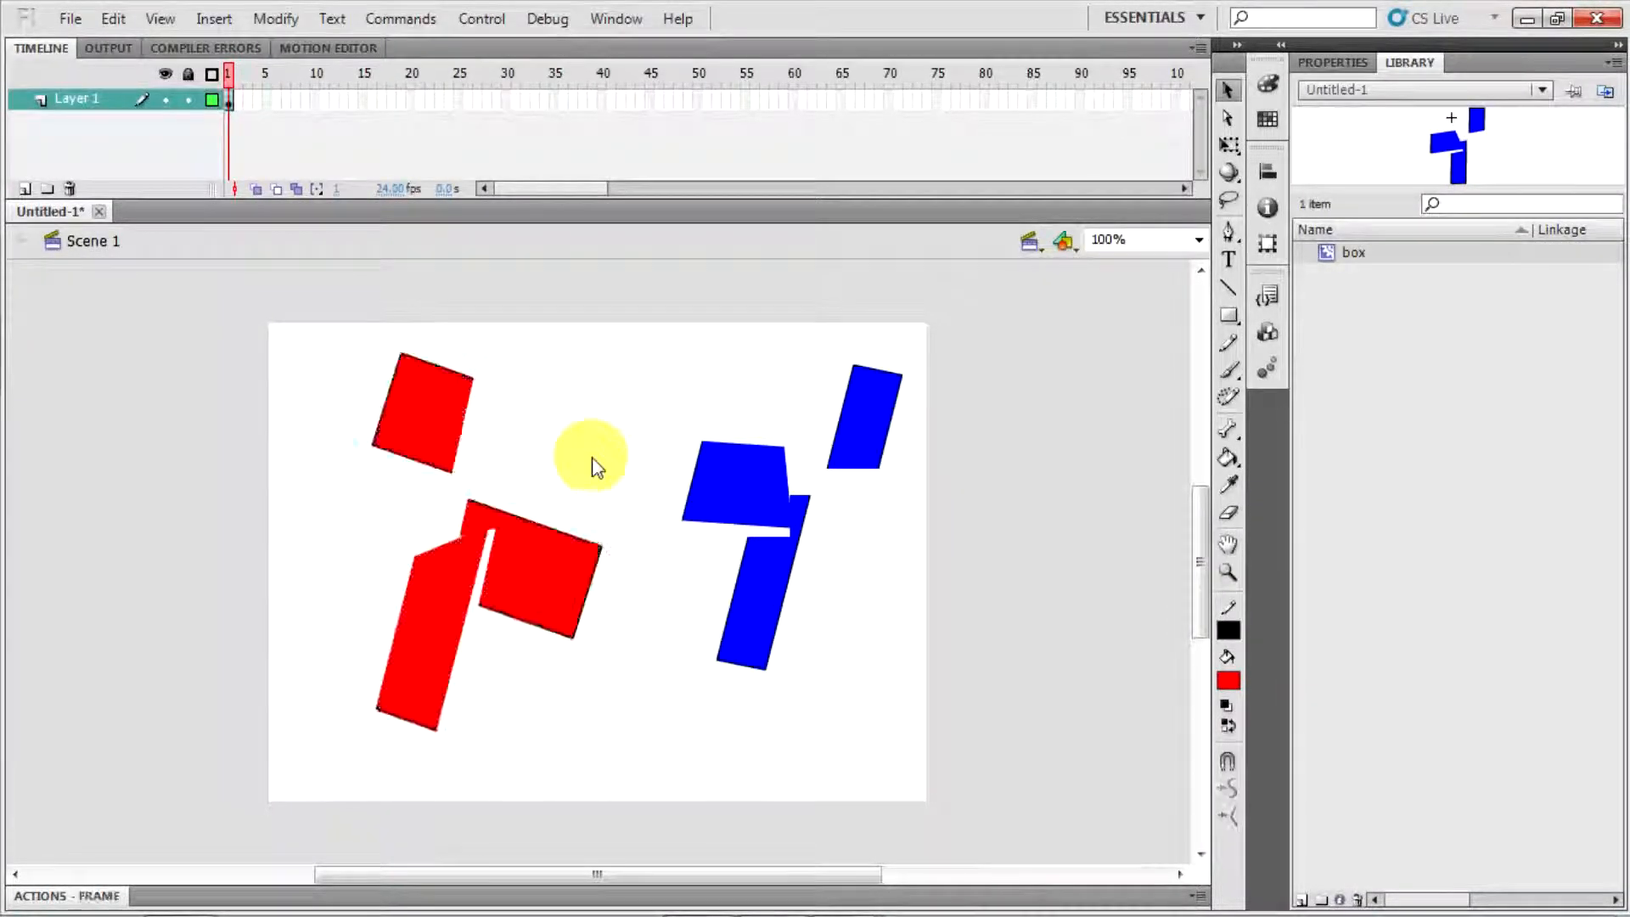